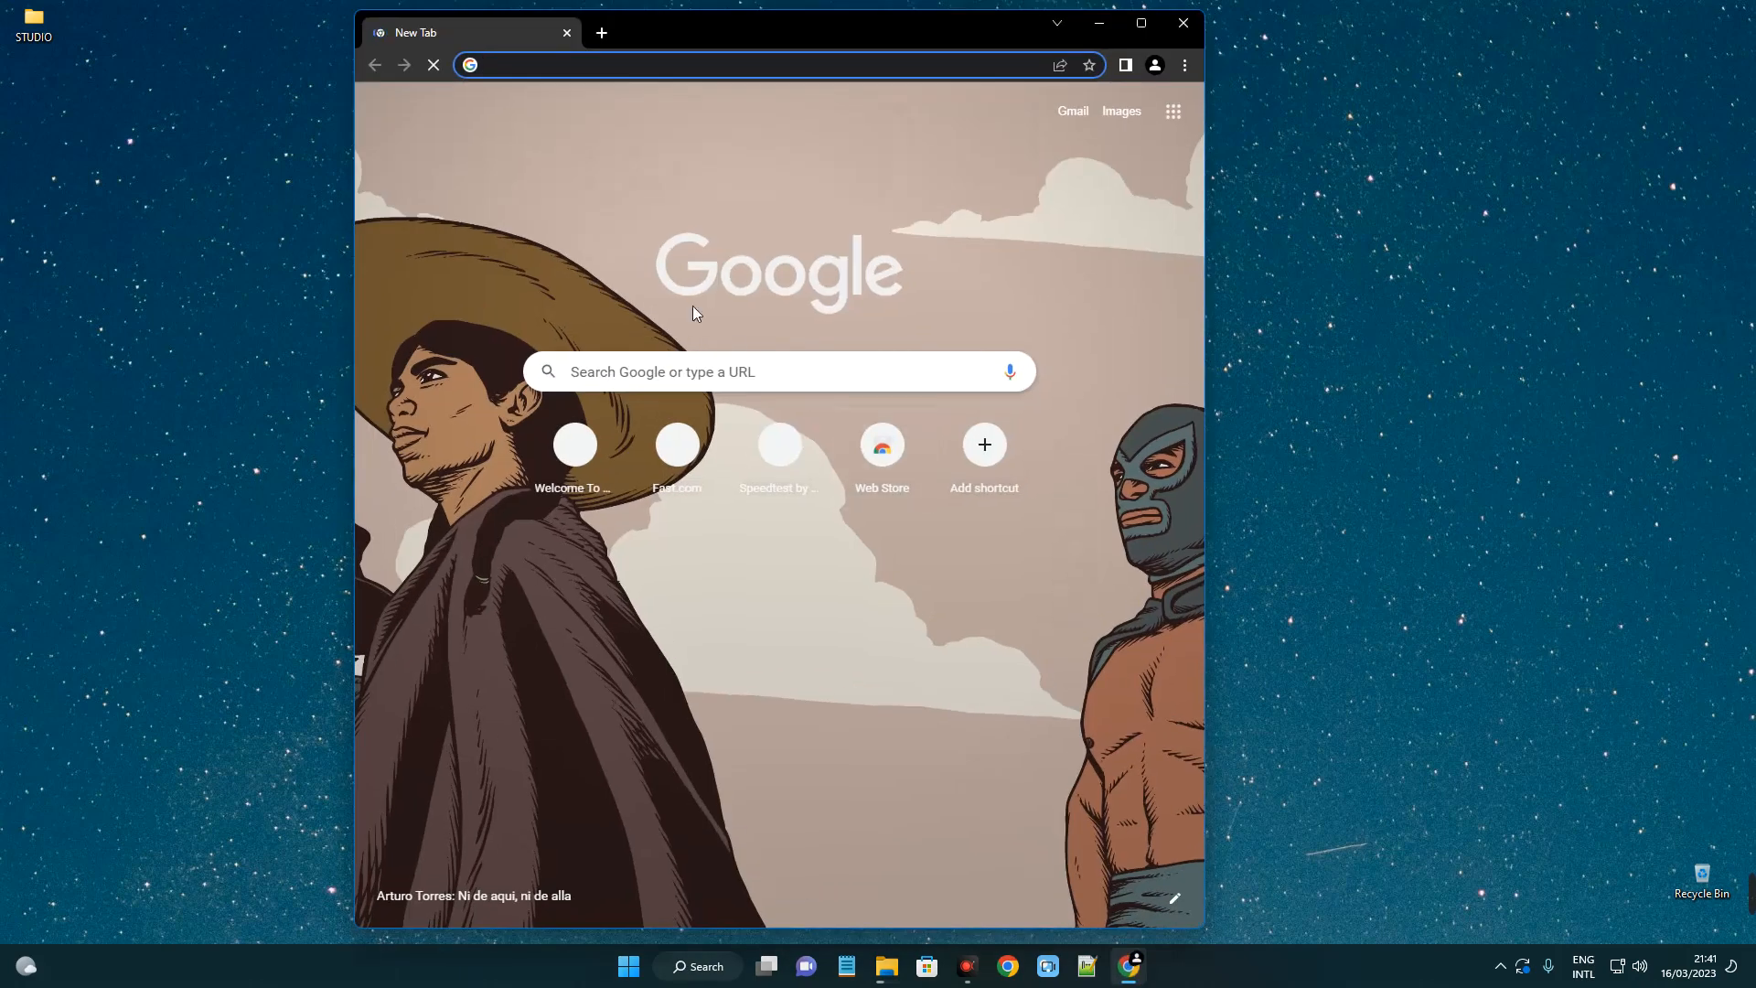
Search Google for 'vmware' and open the vmware.com result.
{"action": "left_click", "coordinate": [637, 385]}
{"action": "type", "text": "vmware"}
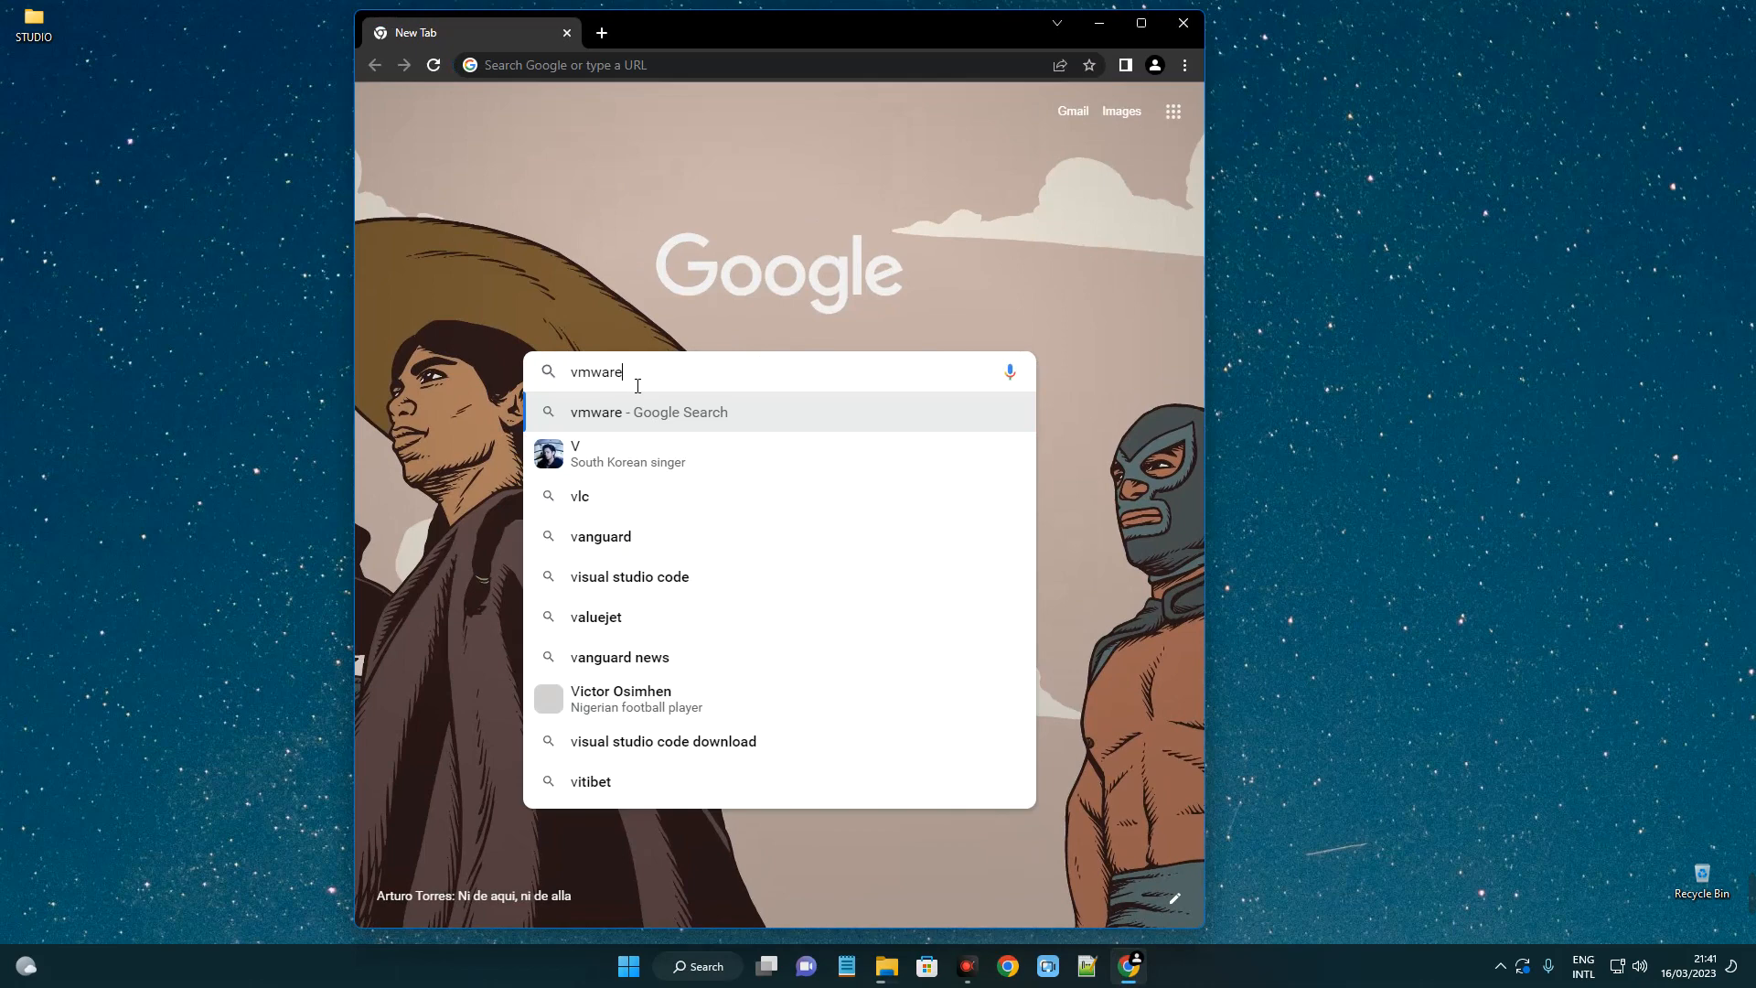
{"action": "key", "text": "Return"}
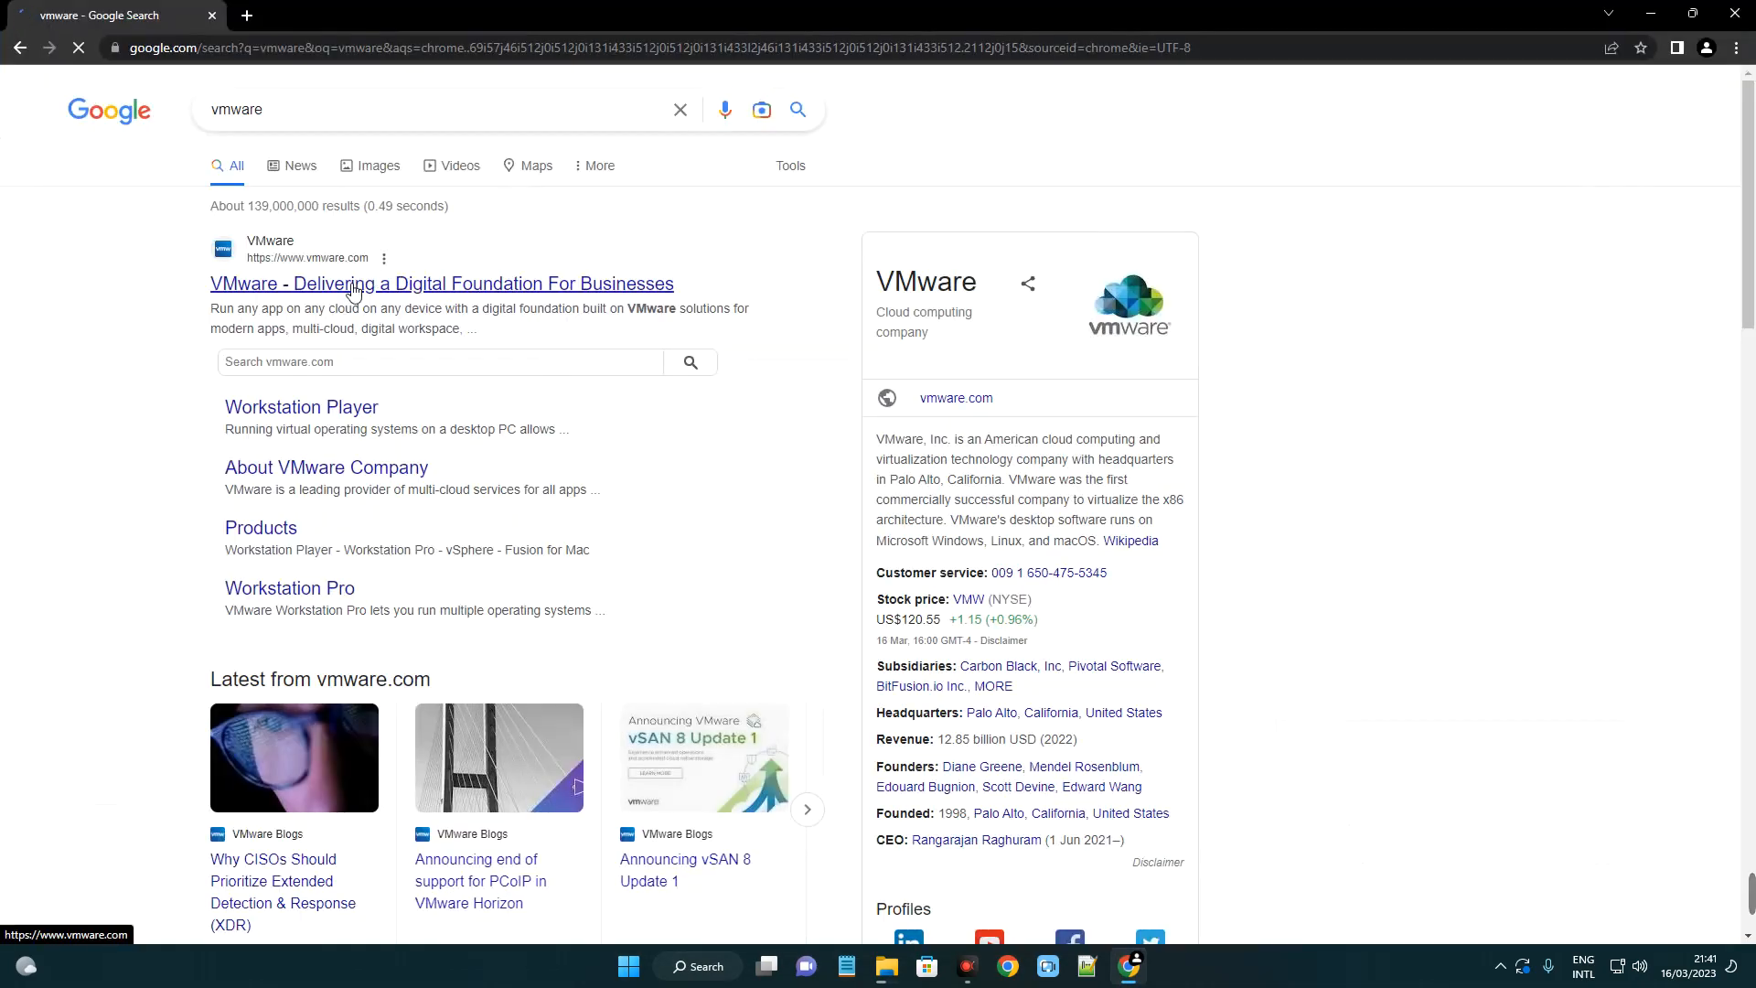
{"action": "left_click", "coordinate": [346, 290]}
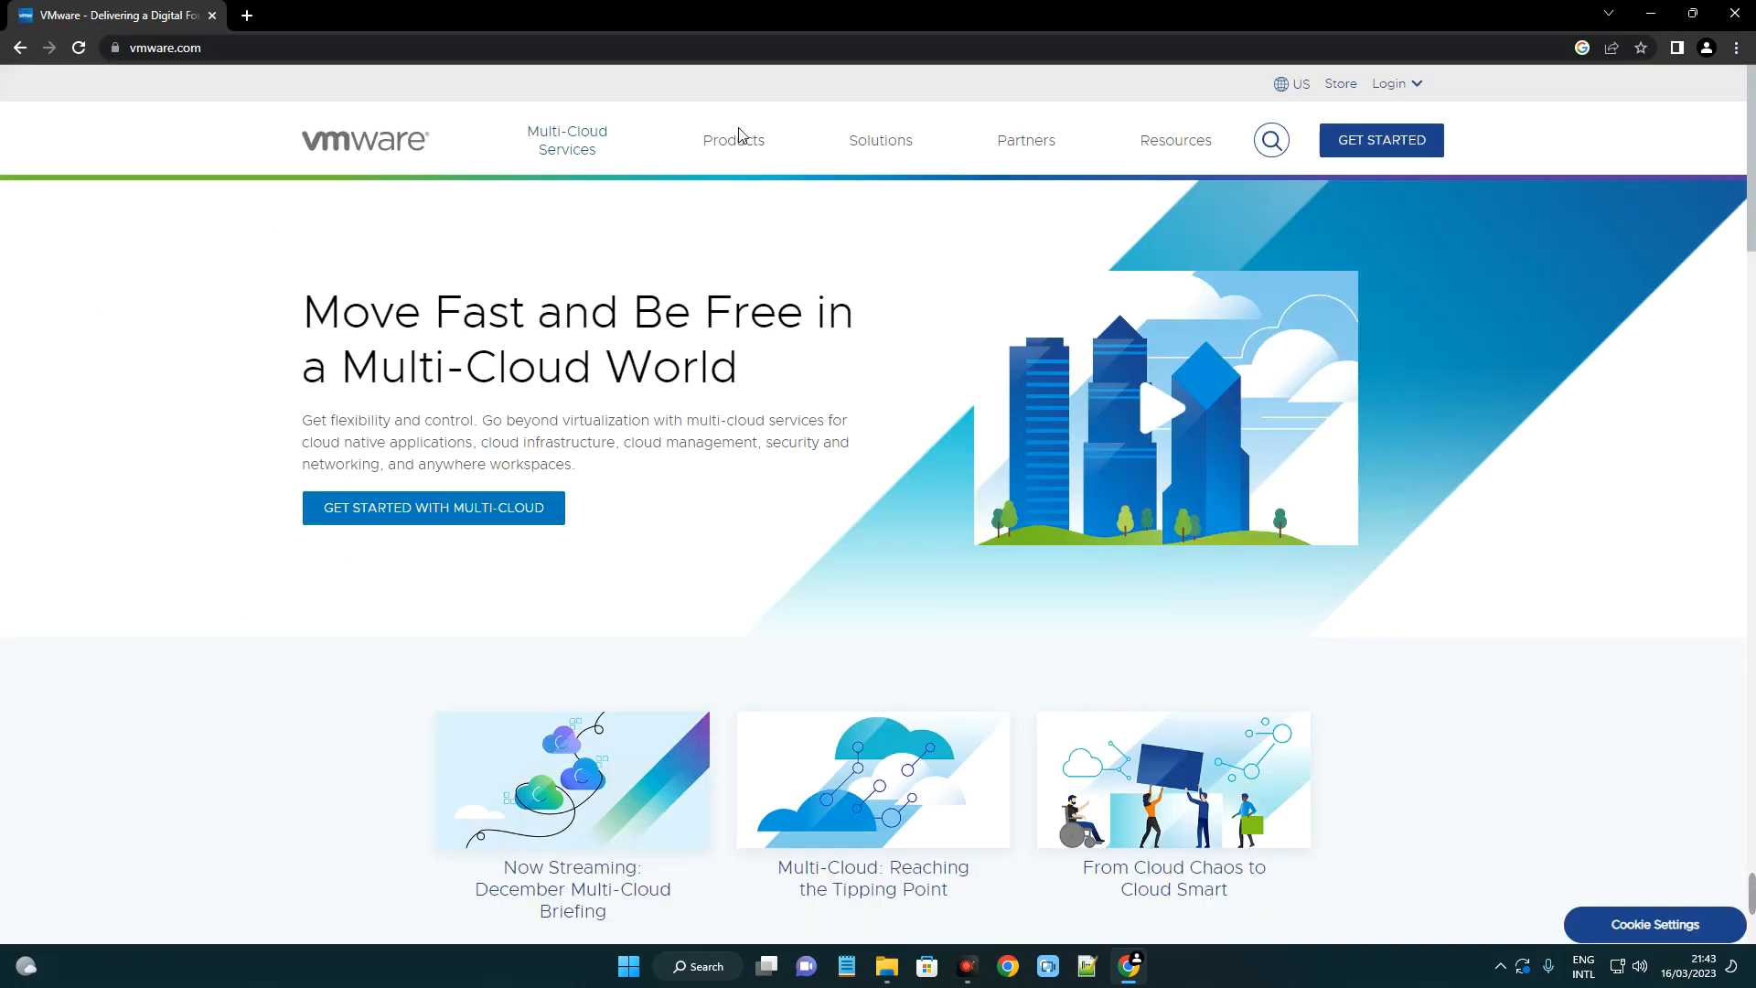
Open the Workstation Player product page from the Products menu's Desktop Hypervisor list.
{"action": "left_click", "coordinate": [735, 145]}
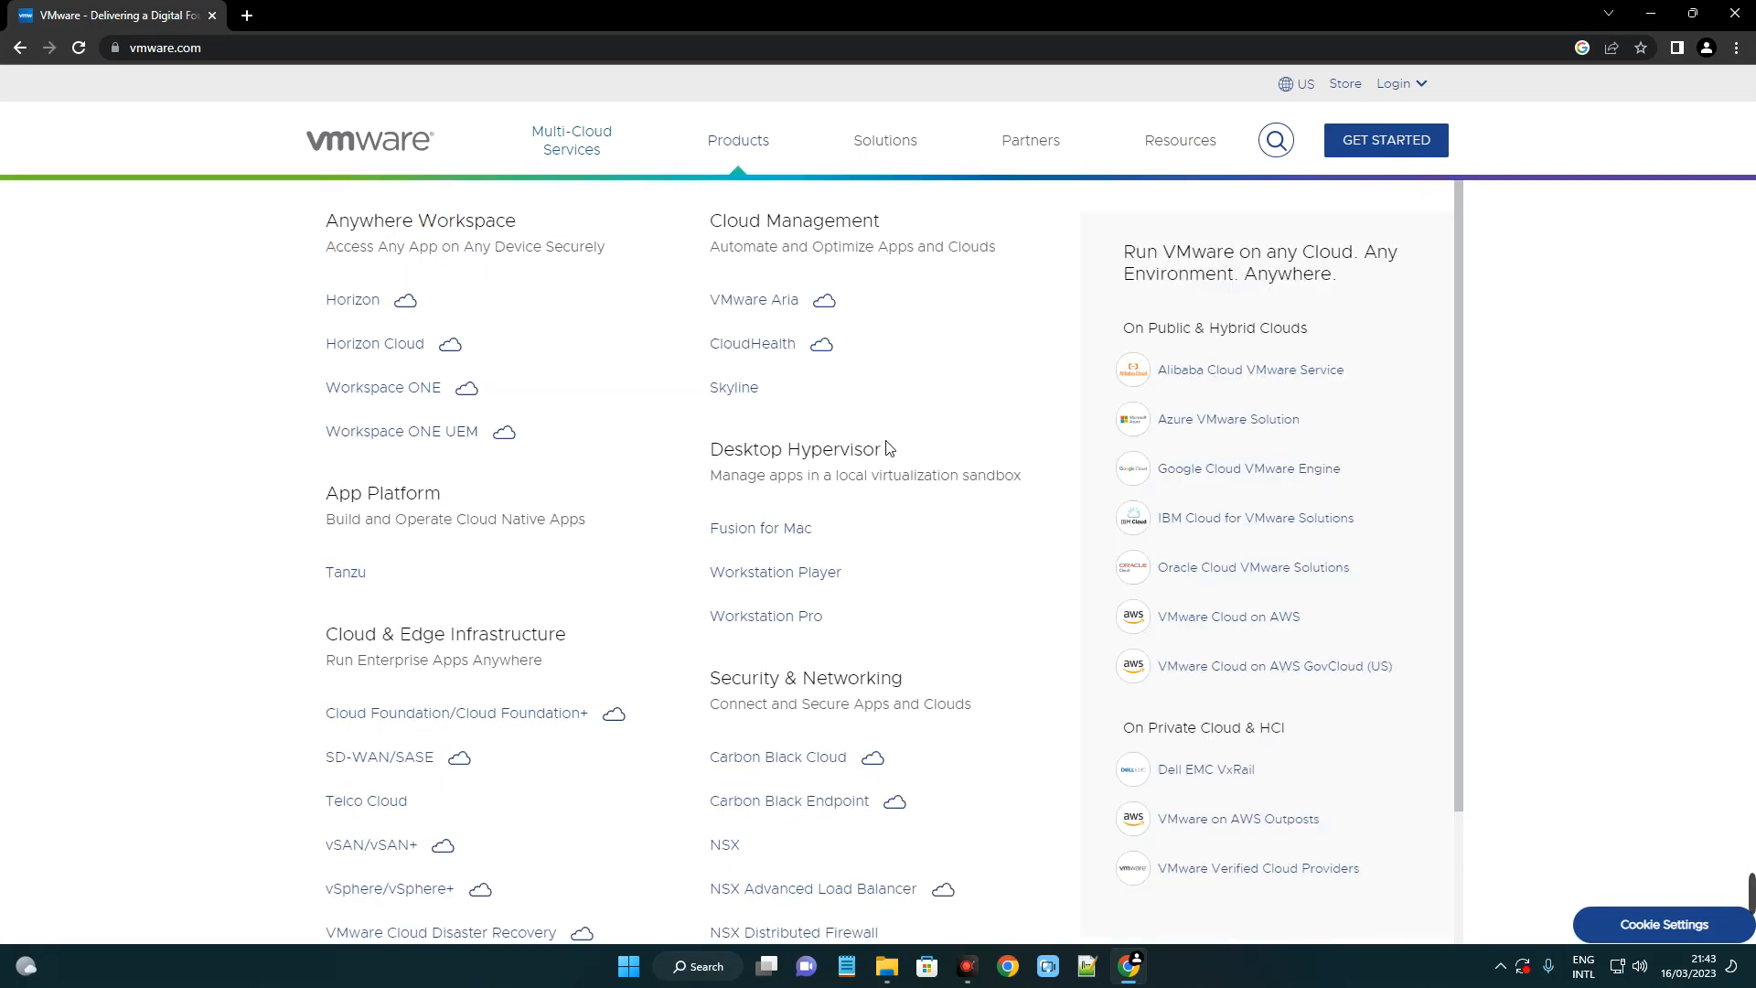
{"action": "left_click_drag", "start_coordinate": [885, 448], "coordinate": [704, 449]}
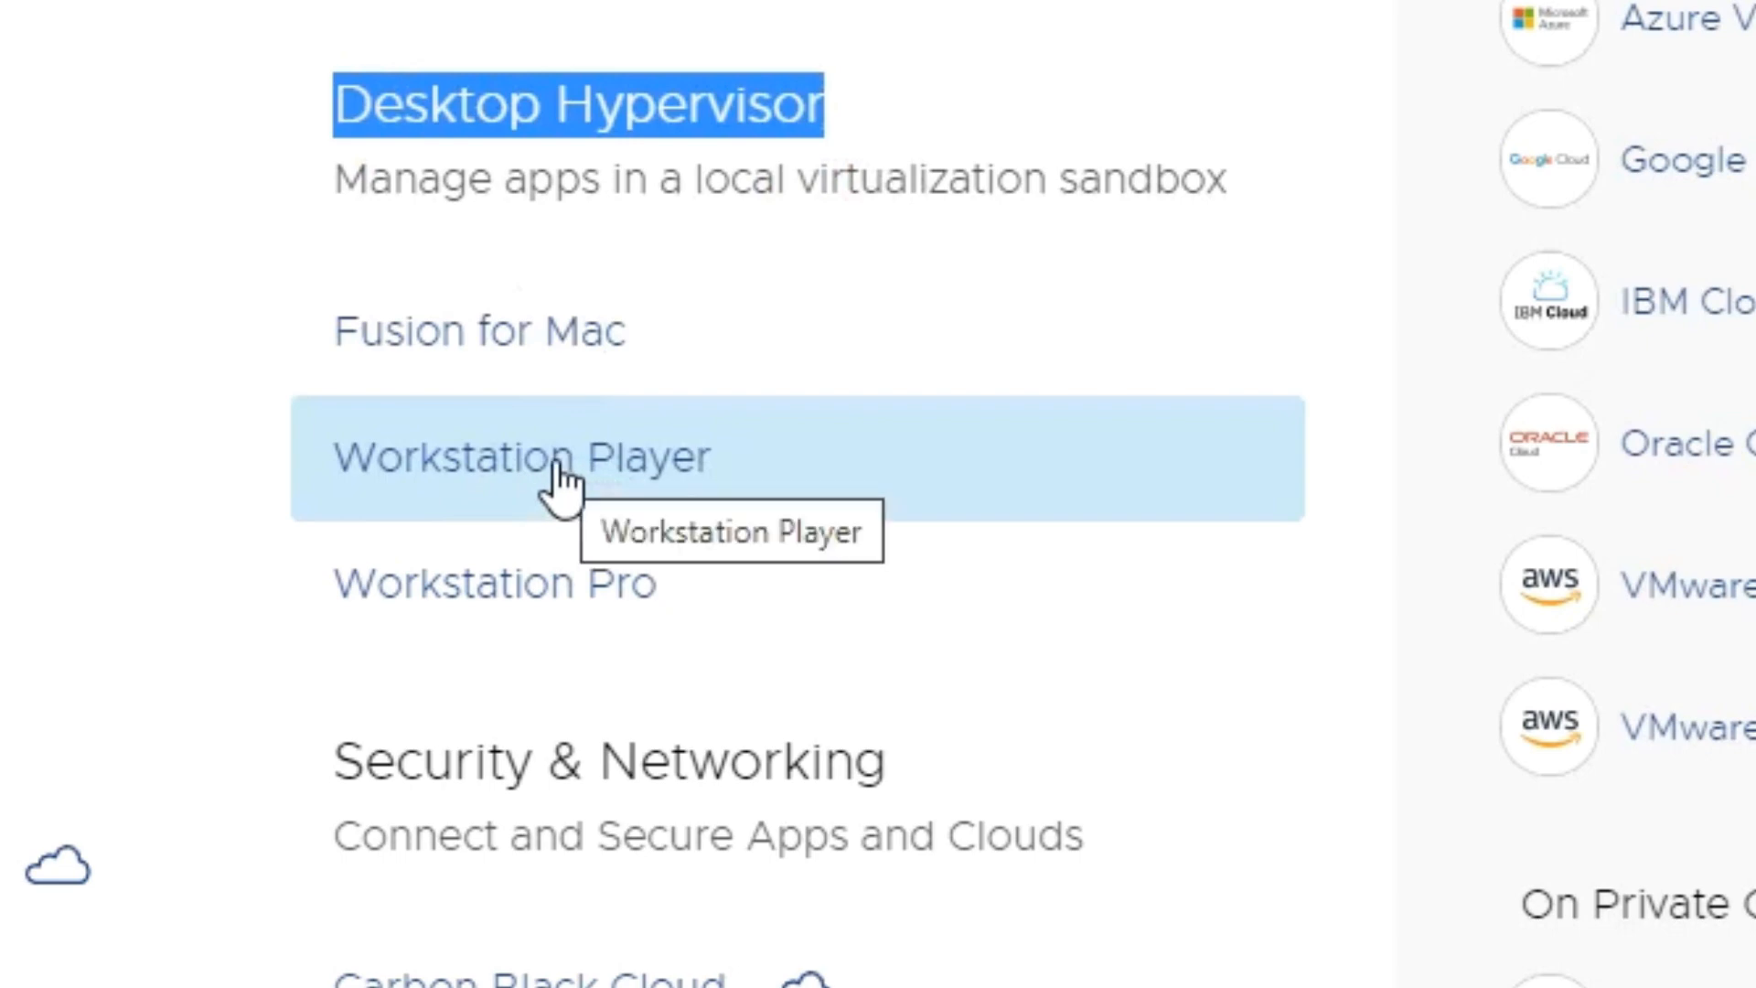
{"action": "left_click", "coordinate": [561, 483]}
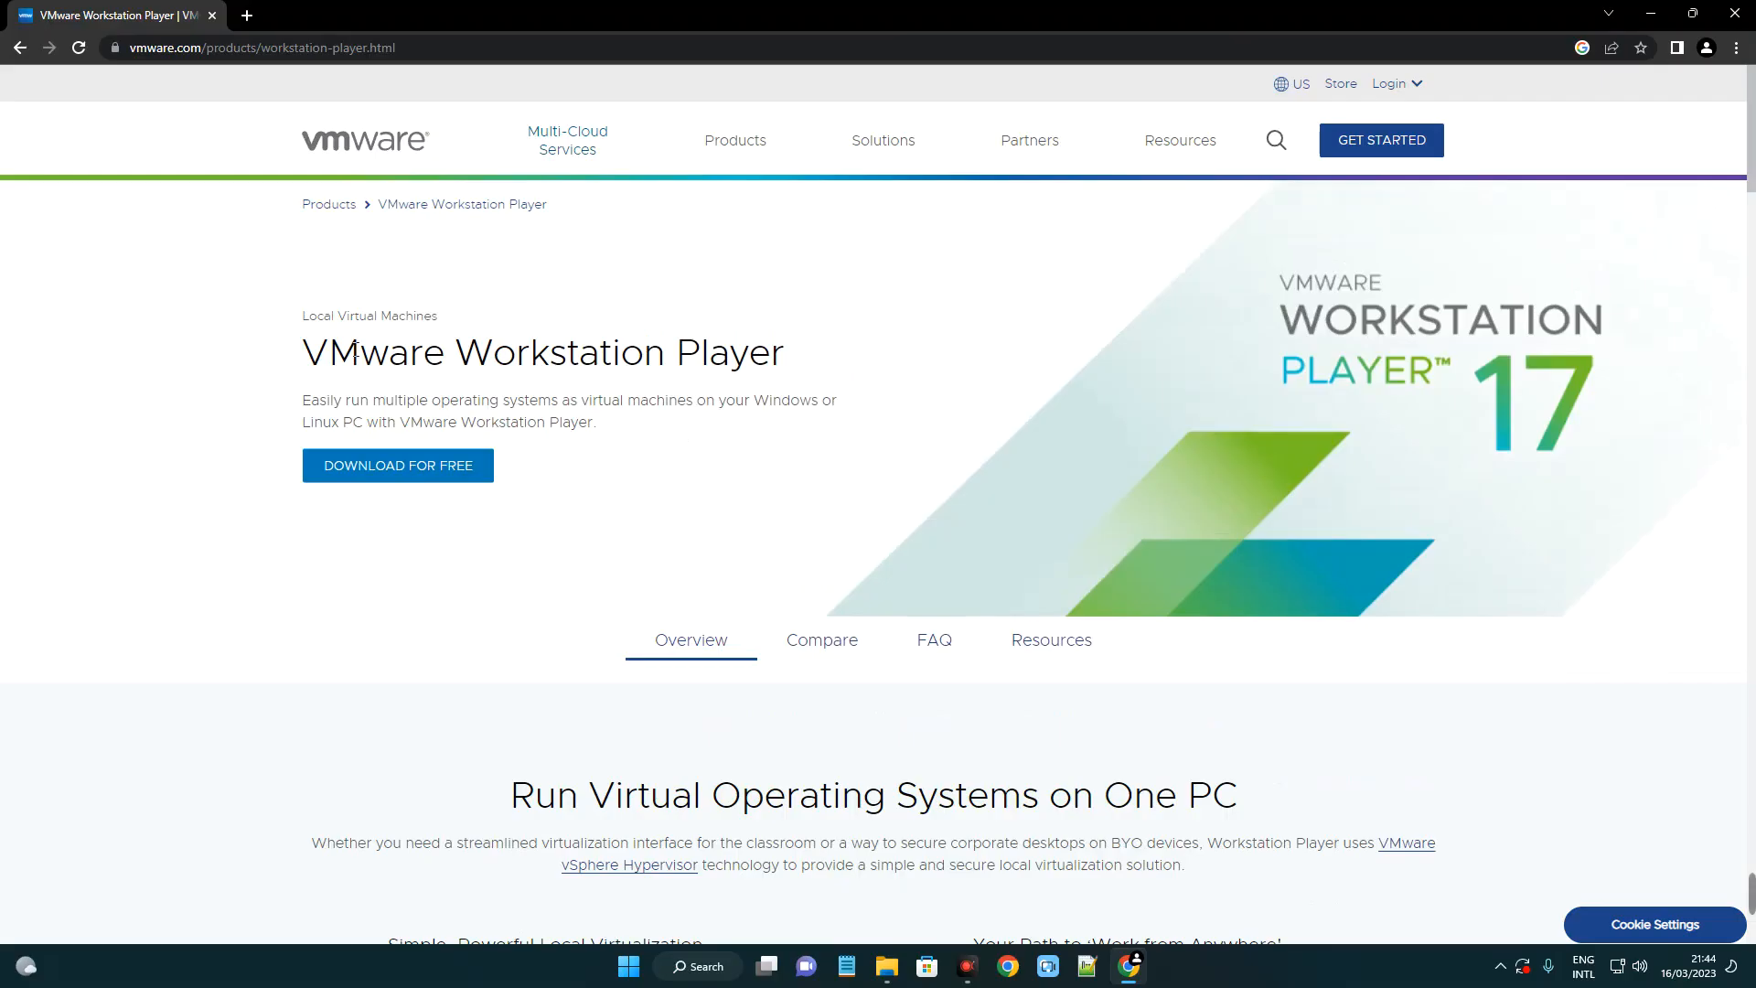
{"action": "left_click_drag", "start_coordinate": [299, 352], "coordinate": [804, 355]}
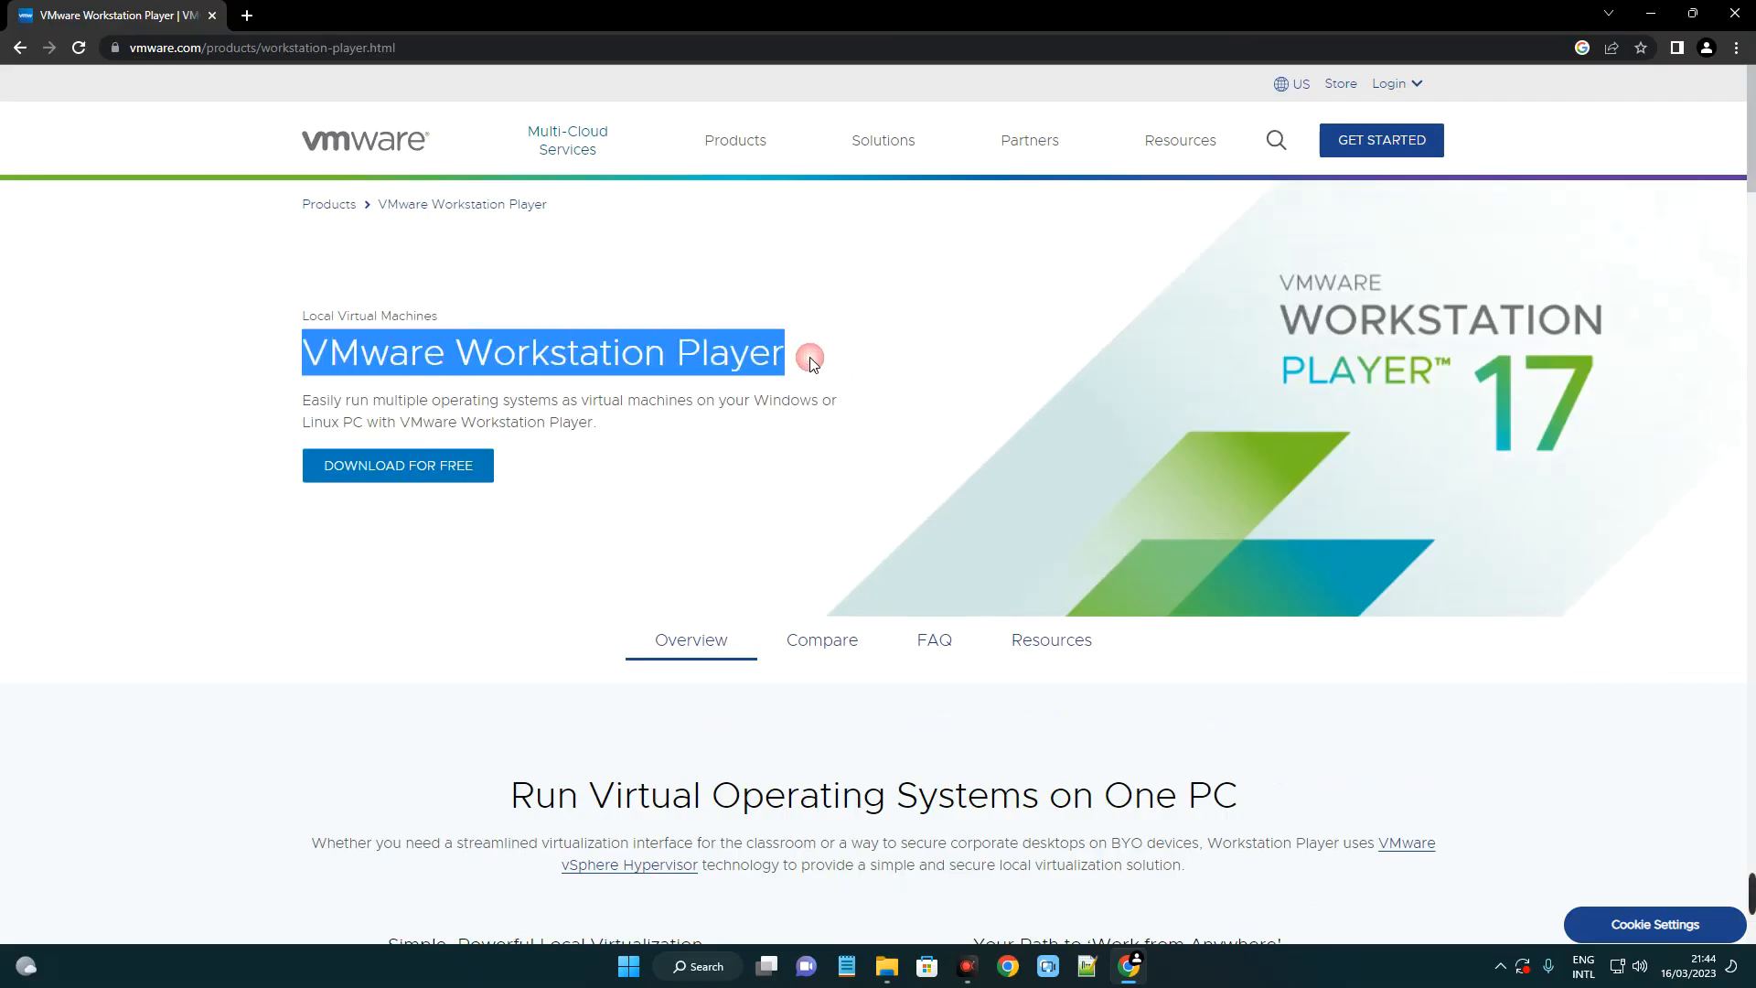
Choose Download for Free, keep version 17.0, and go to the downloads.
{"action": "left_click", "coordinate": [398, 466]}
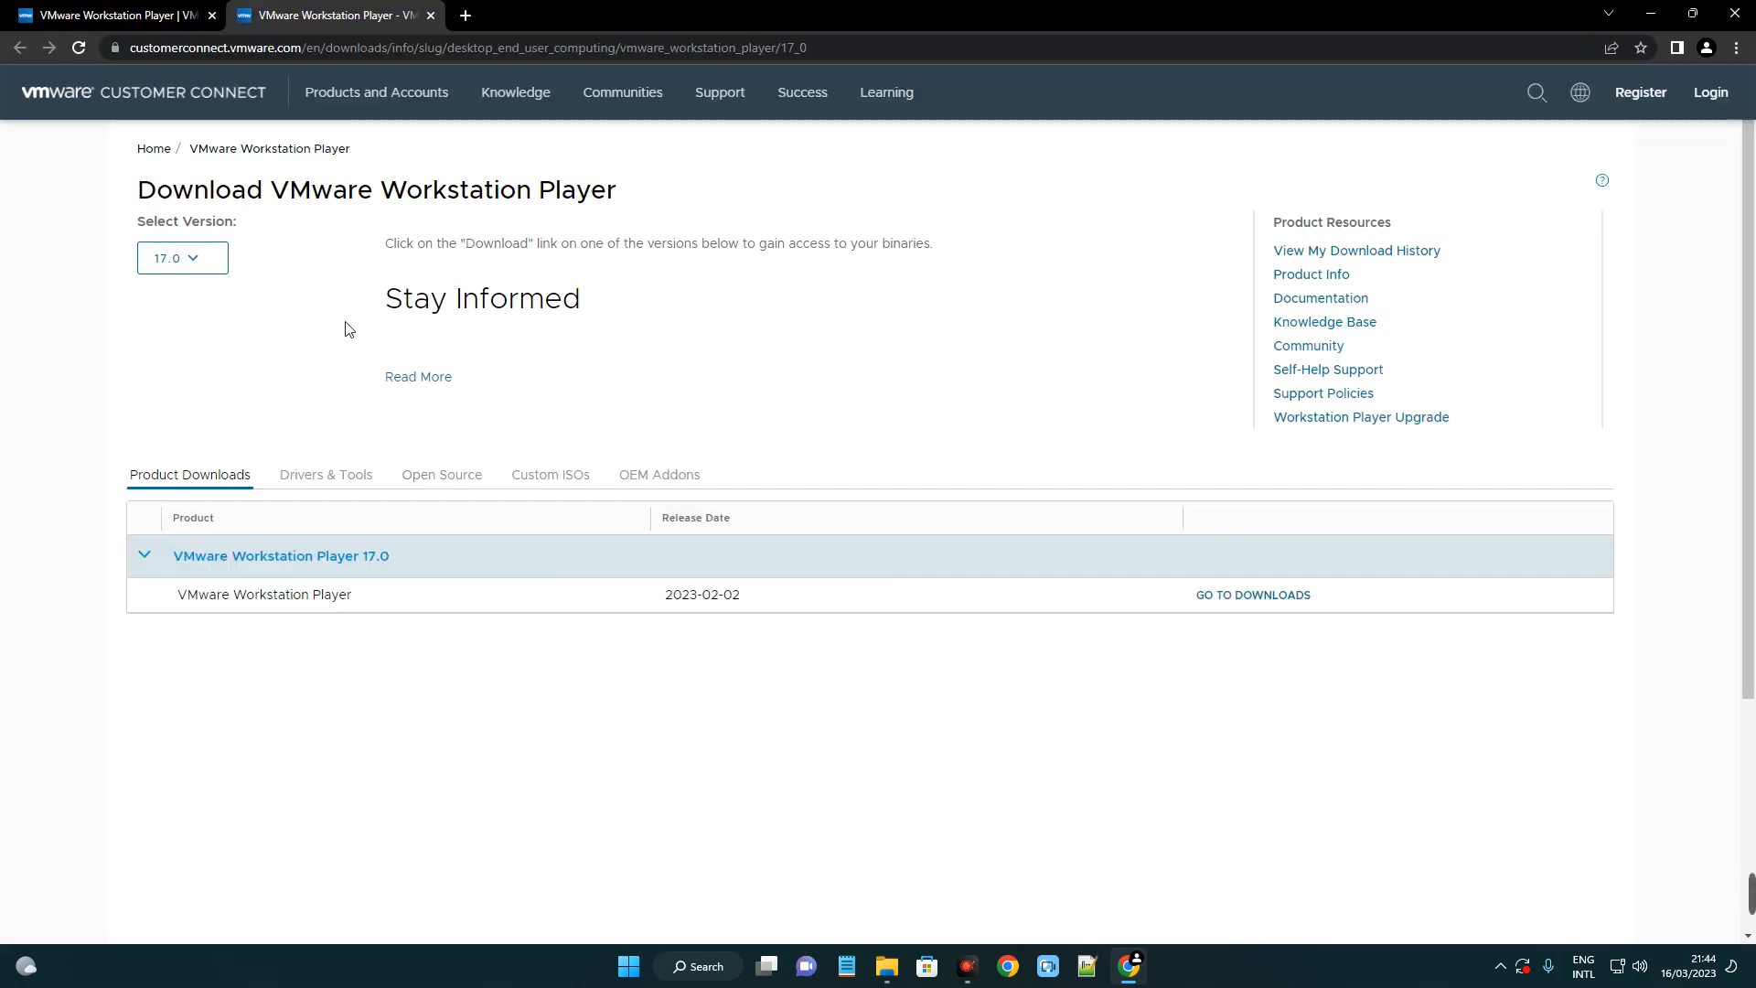
{"action": "left_click", "coordinate": [180, 266]}
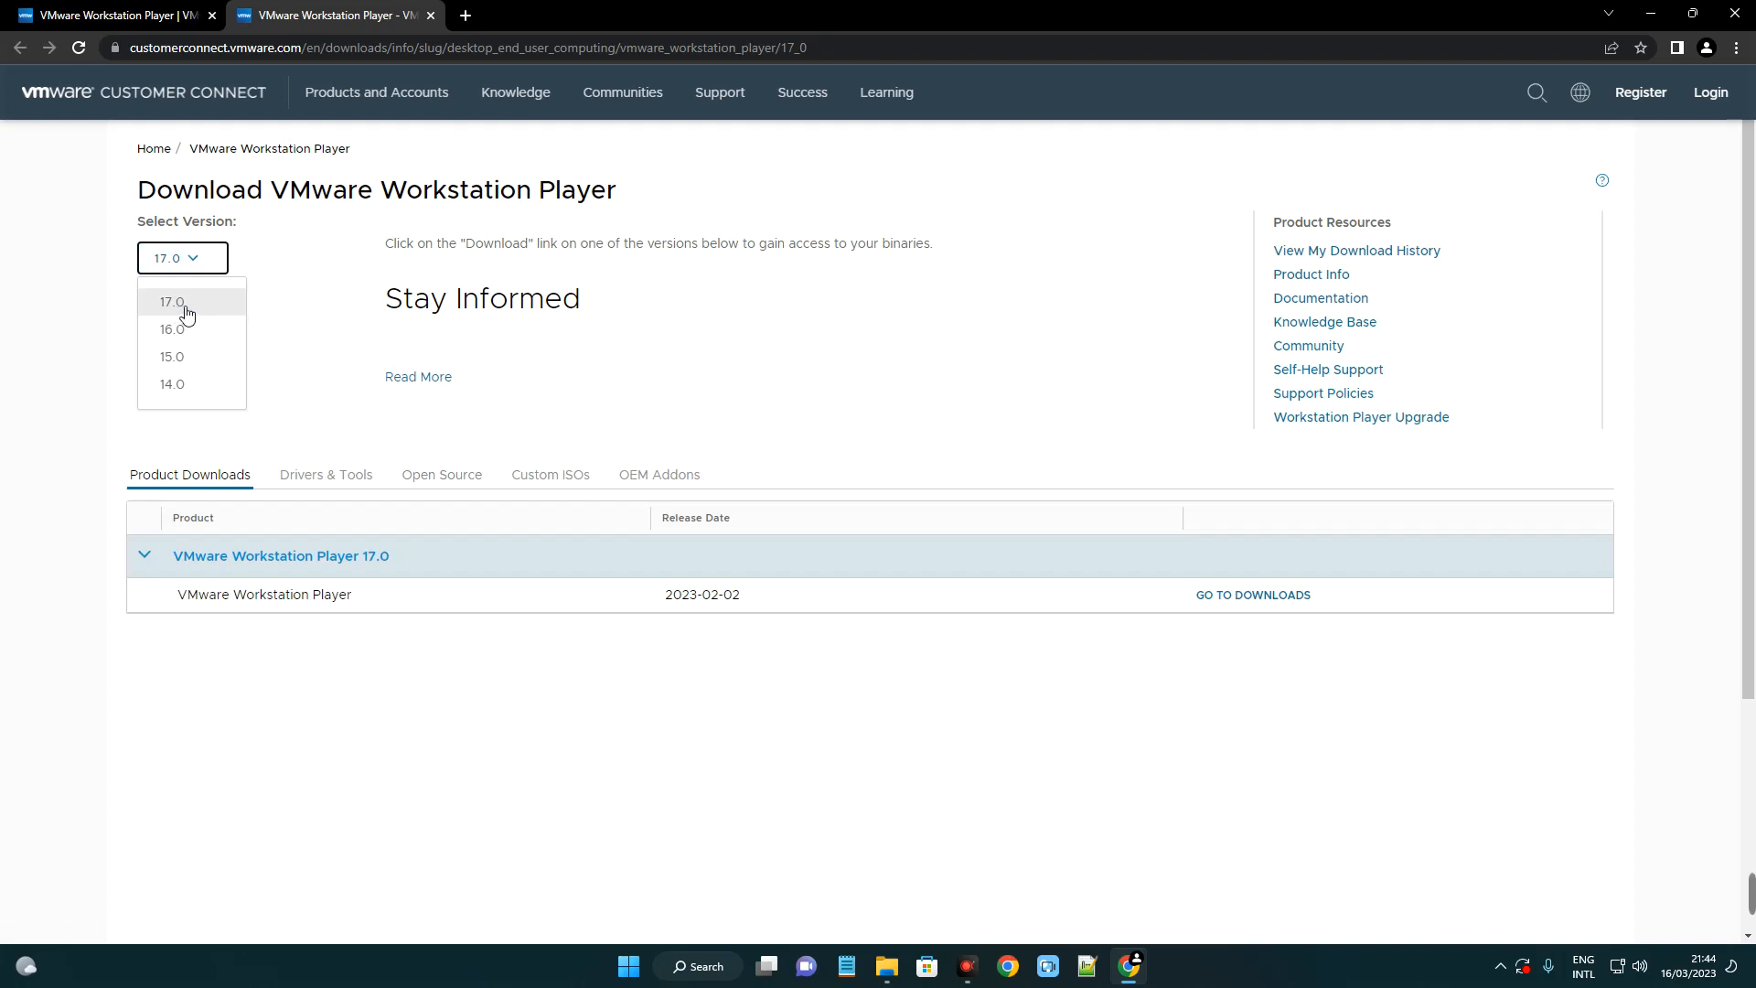
{"action": "left_click", "coordinate": [796, 410]}
{"action": "left_click_drag", "start_coordinate": [750, 595], "coordinate": [1247, 629]}
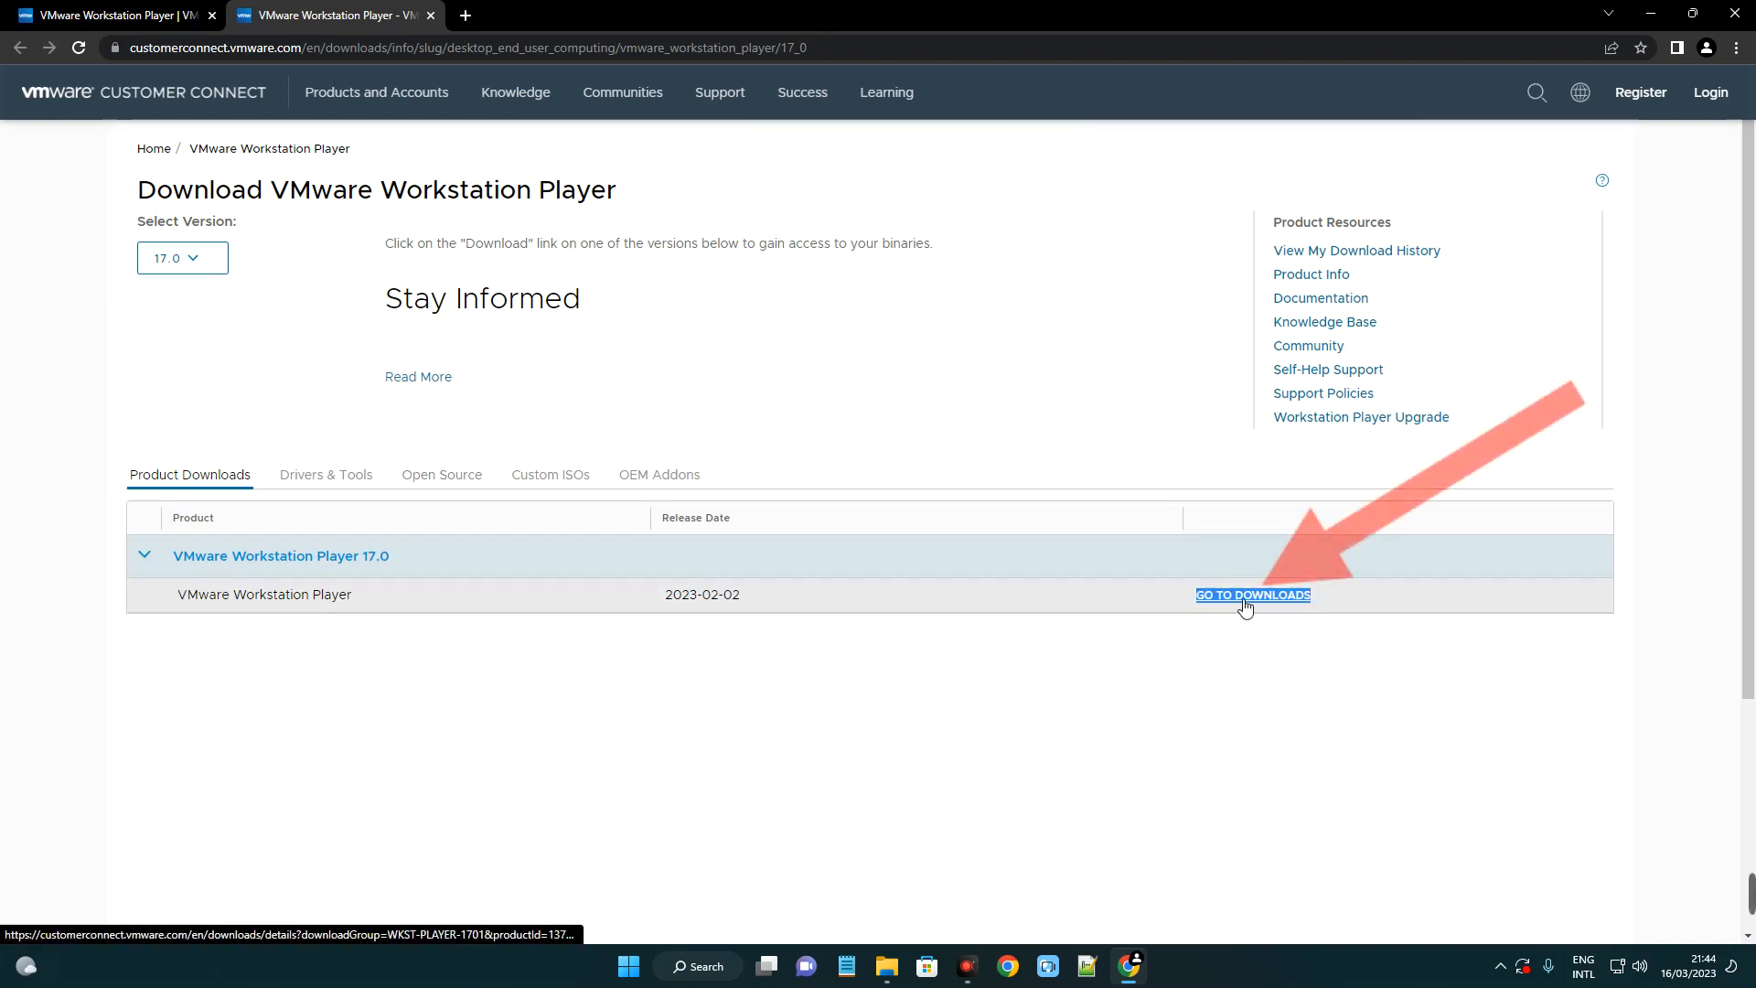
{"action": "left_click", "coordinate": [1244, 601]}
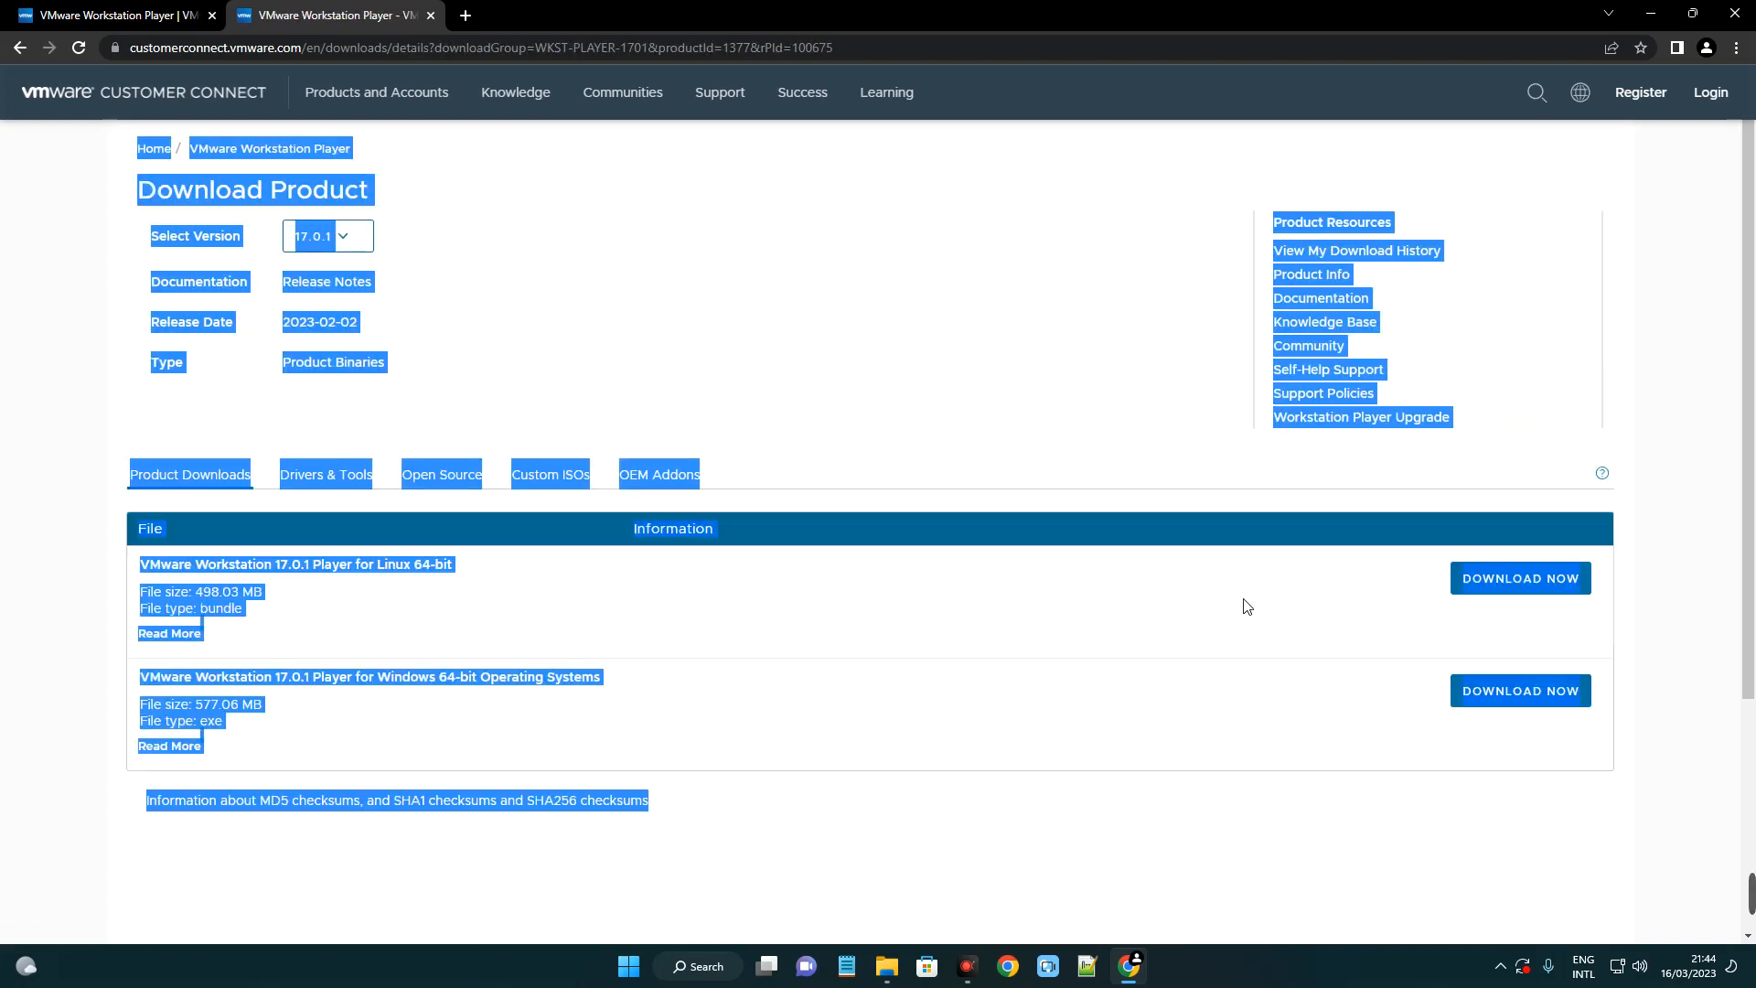
Scroll to the file list and look over the Linux and Windows installer entries.
{"action": "left_click", "coordinate": [823, 462]}
{"action": "scroll", "coordinate": [705, 443], "scroll_direction": "down", "scroll_amount": 1}
{"action": "left_click_drag", "start_coordinate": [463, 480], "coordinate": [140, 479]}
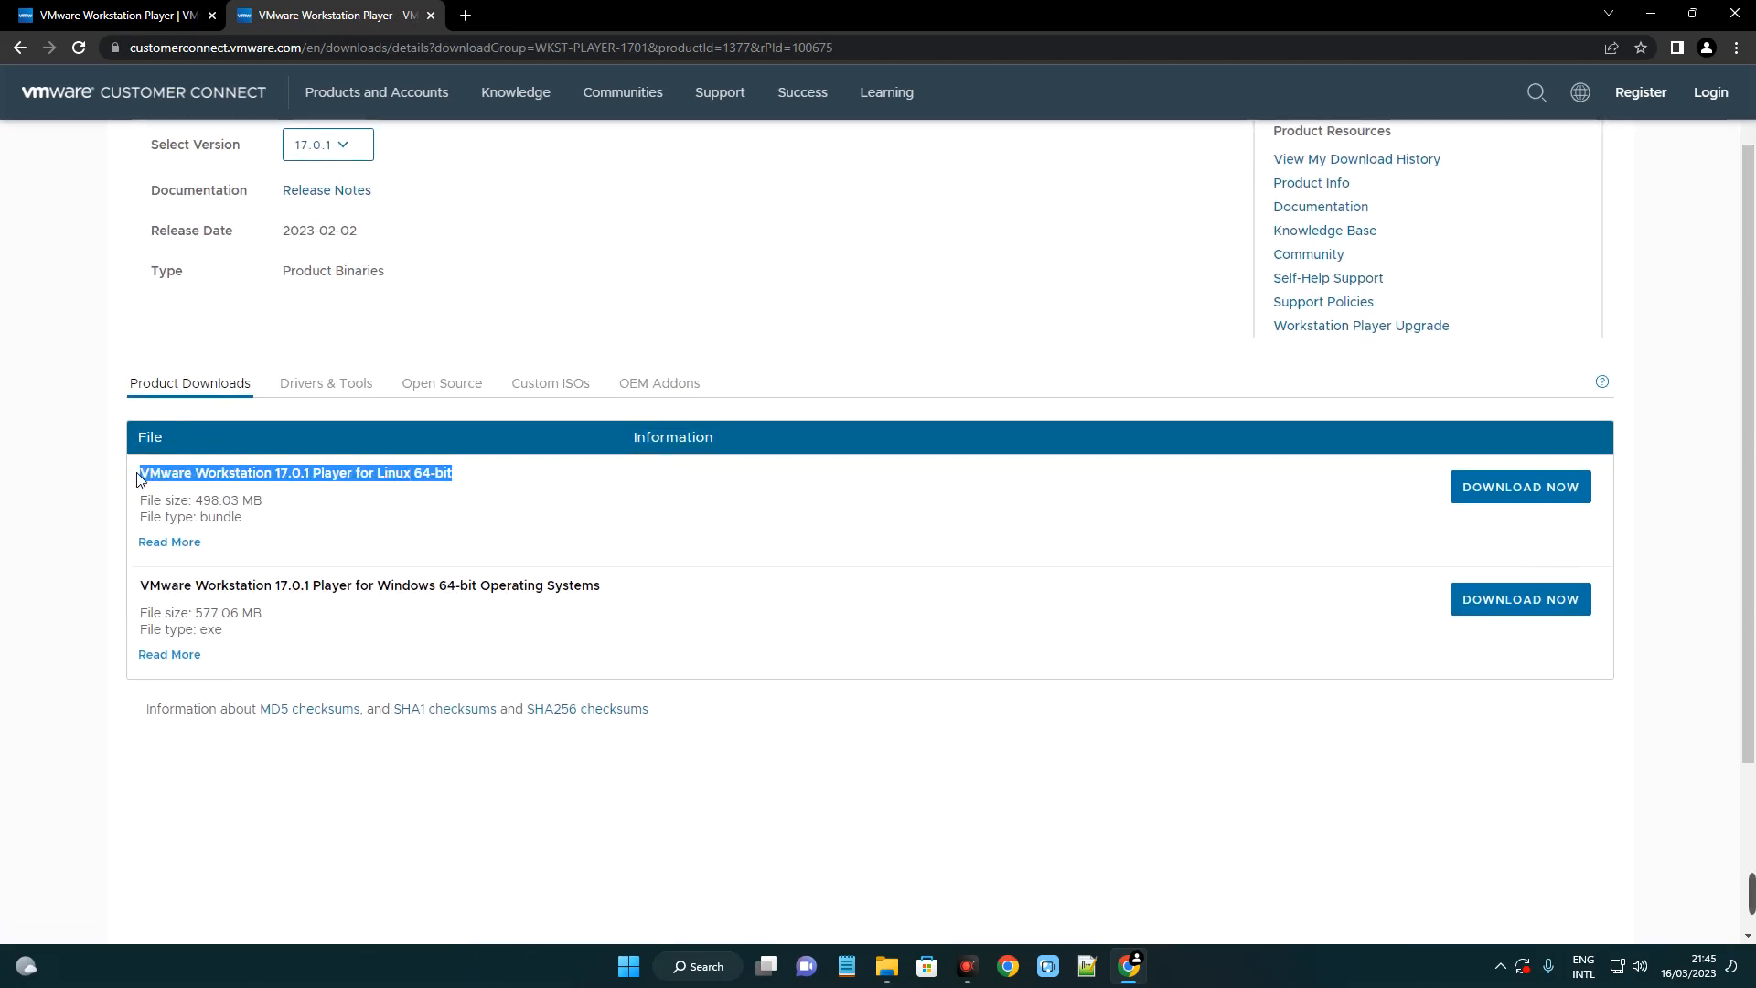
{"action": "left_click", "coordinate": [253, 479]}
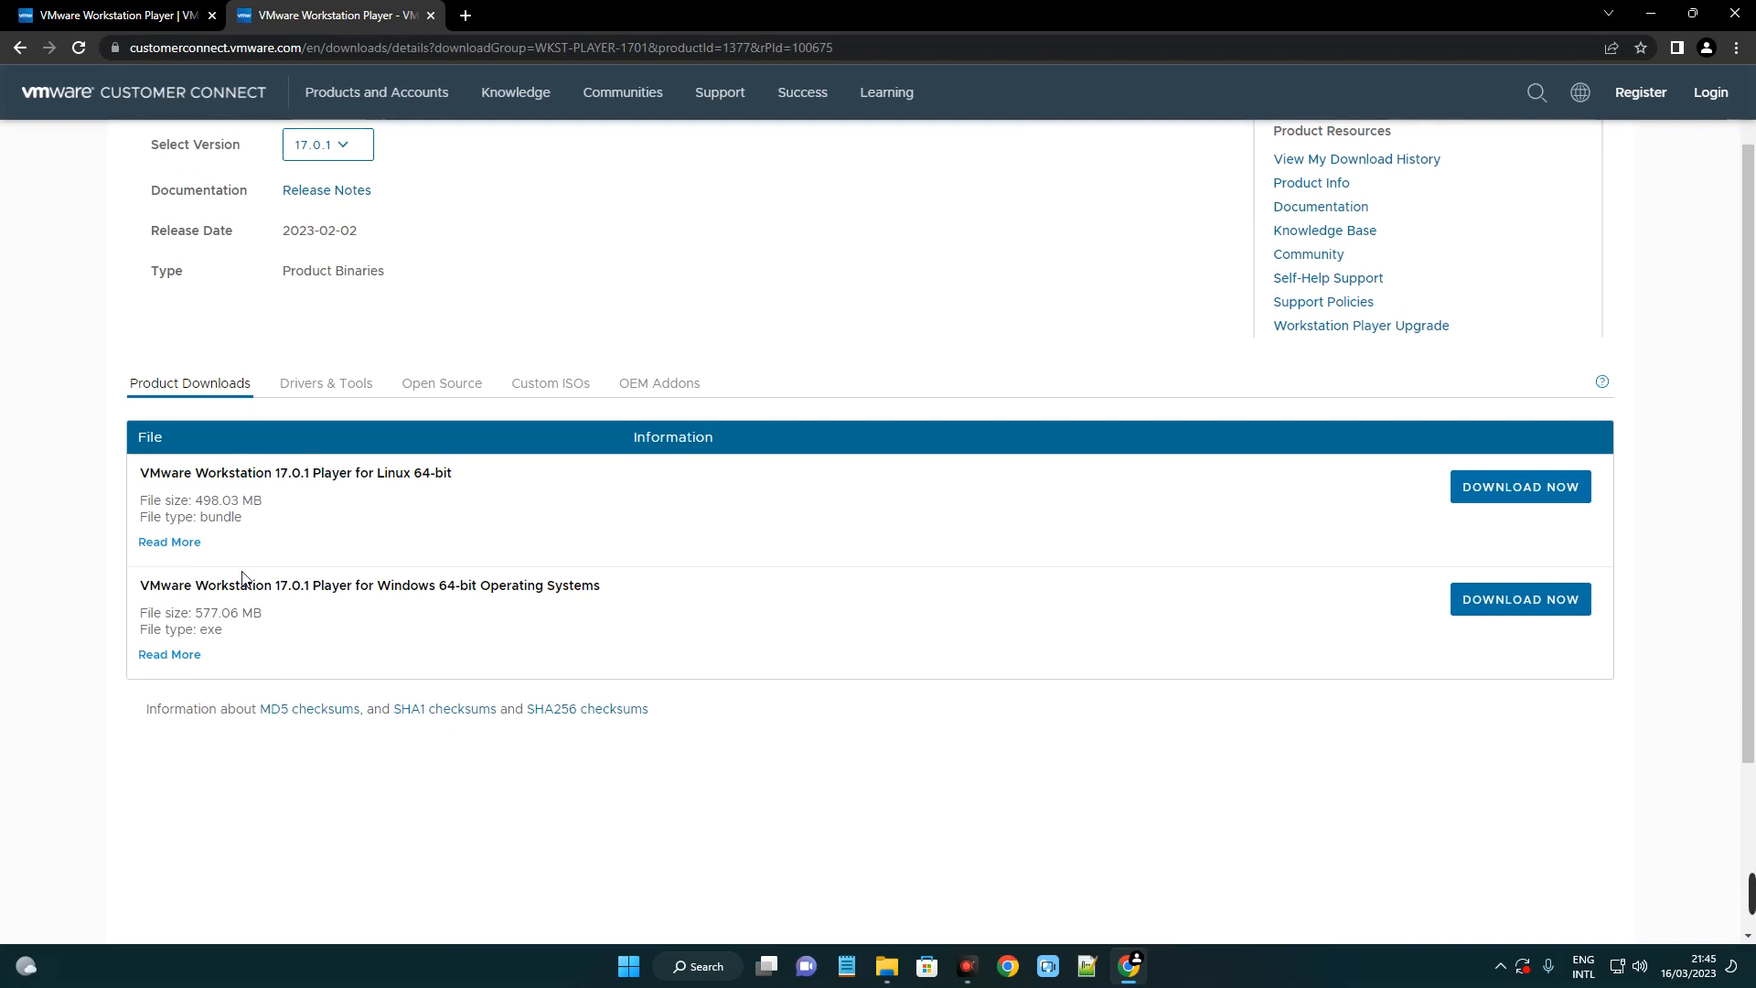
{"action": "left_click_drag", "start_coordinate": [247, 593], "coordinate": [446, 601]}
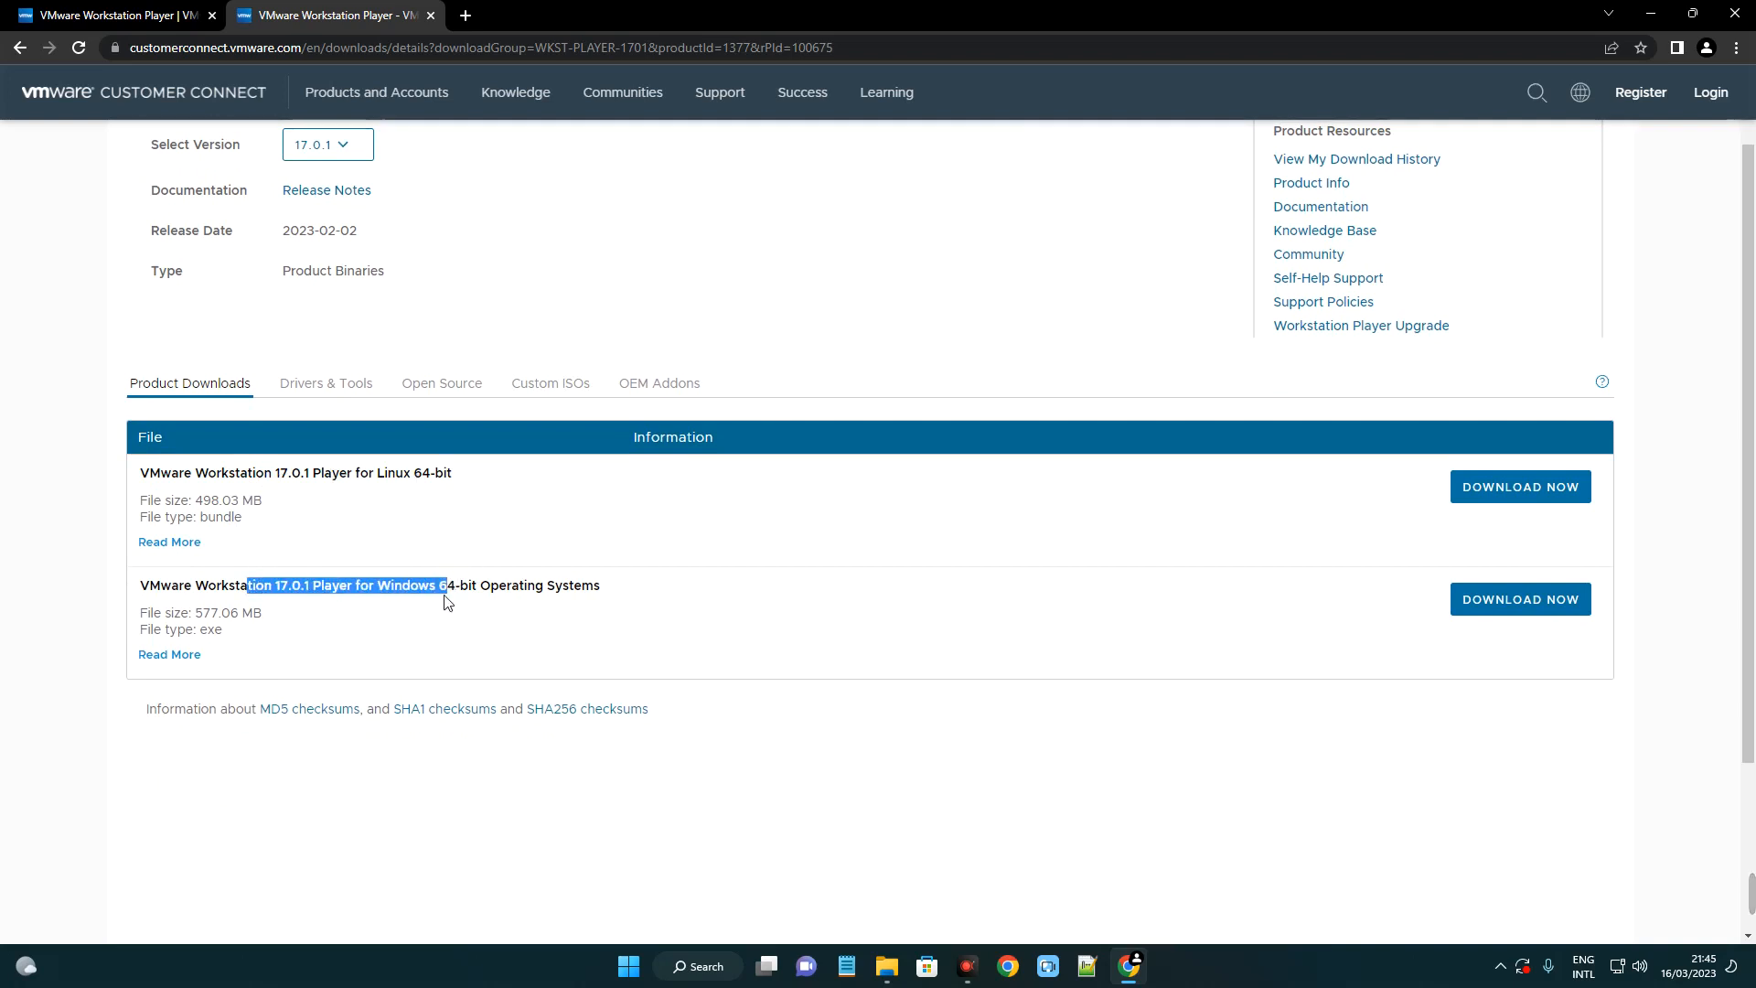
{"action": "left_click", "coordinate": [599, 604]}
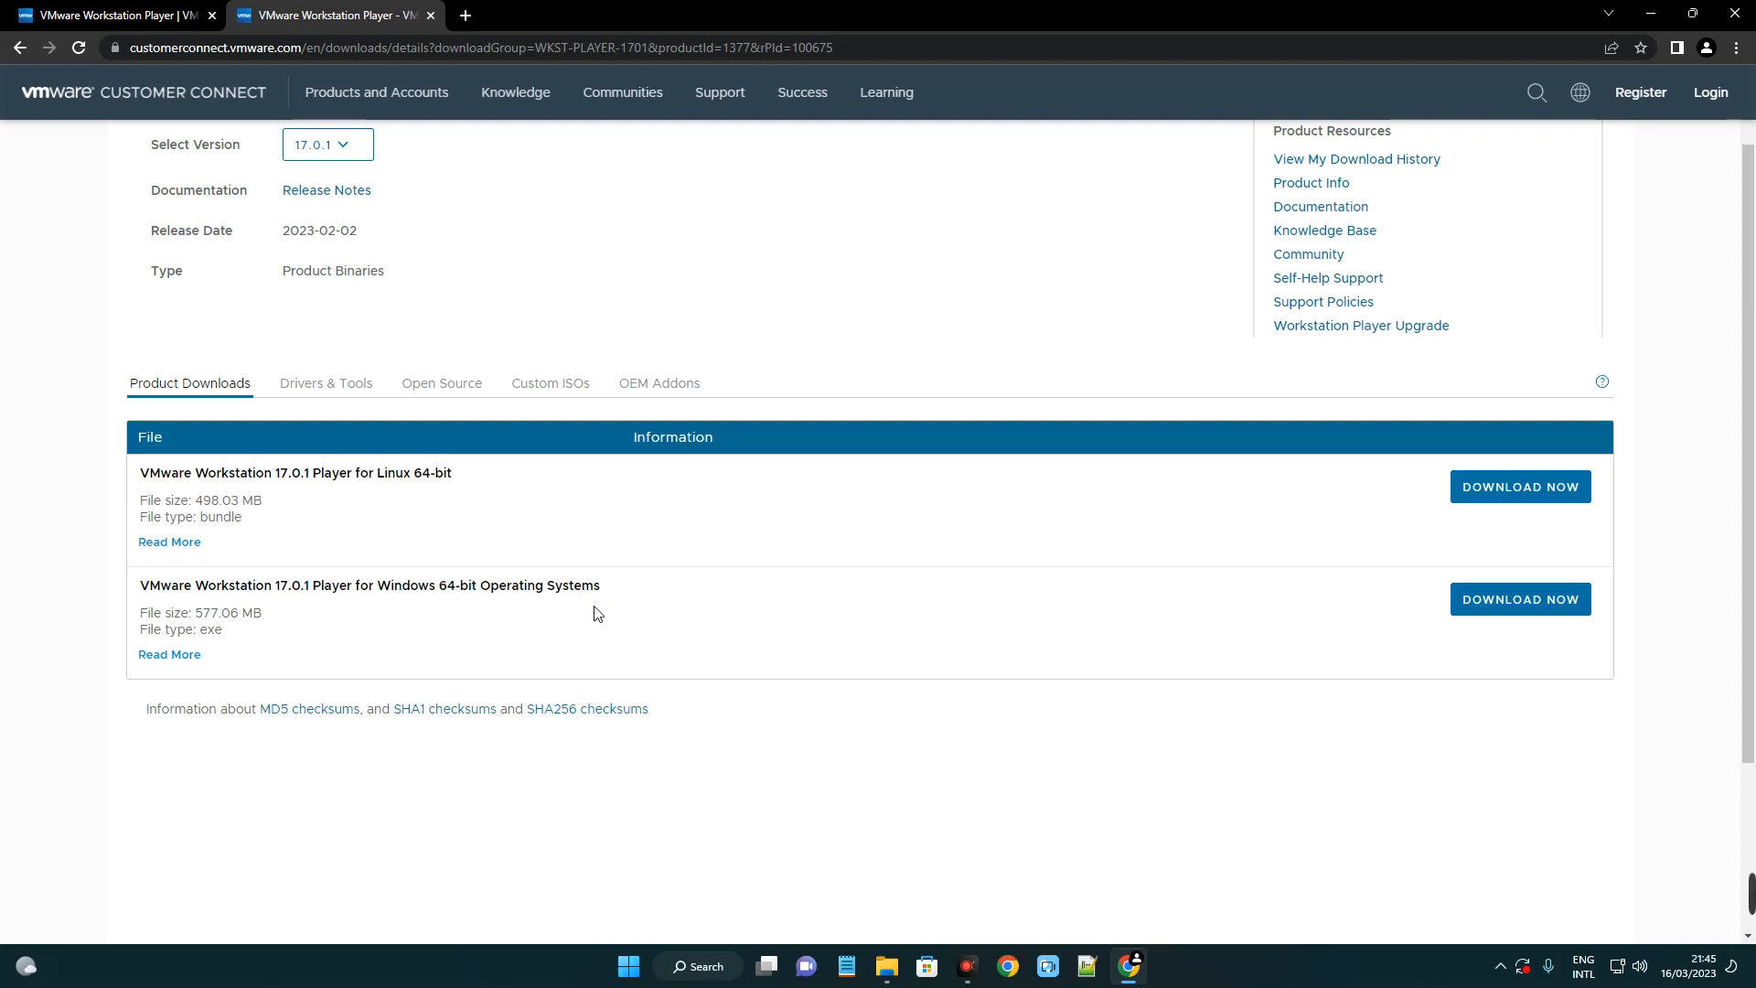
Download the Windows 64-bit Workstation 17.0.1 Player installer, then start a new tab.
{"action": "left_click", "coordinate": [187, 655]}
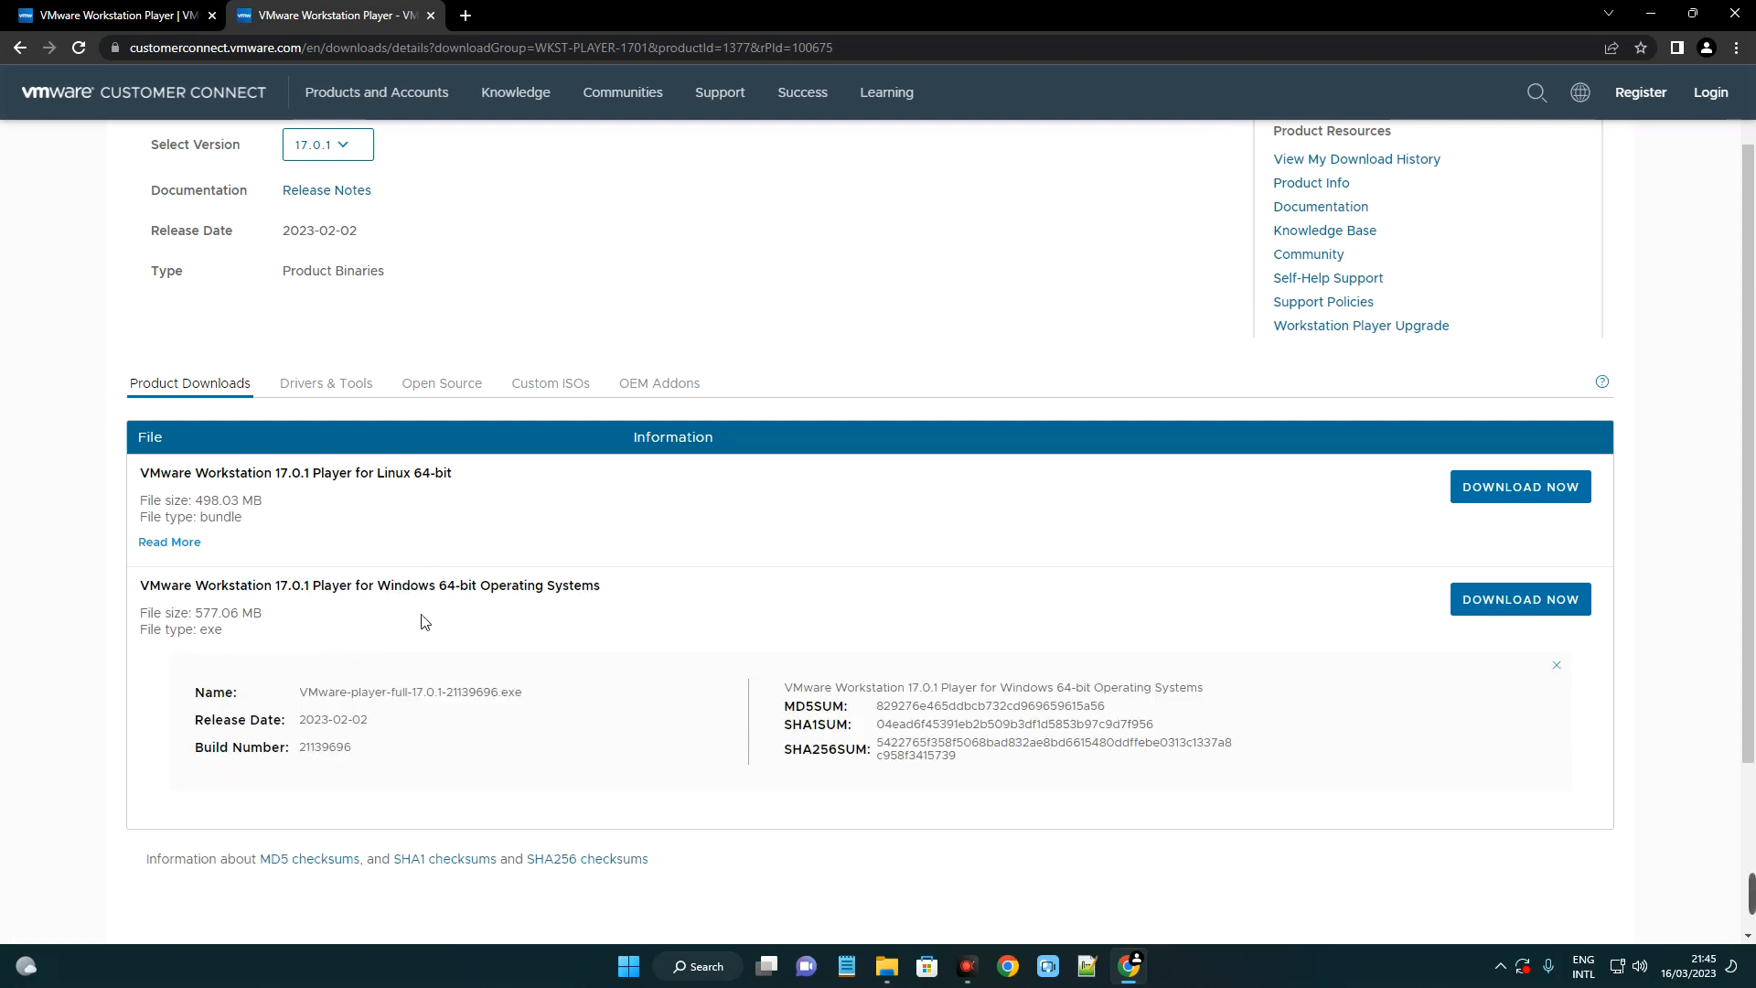
{"action": "left_click", "coordinate": [1532, 605]}
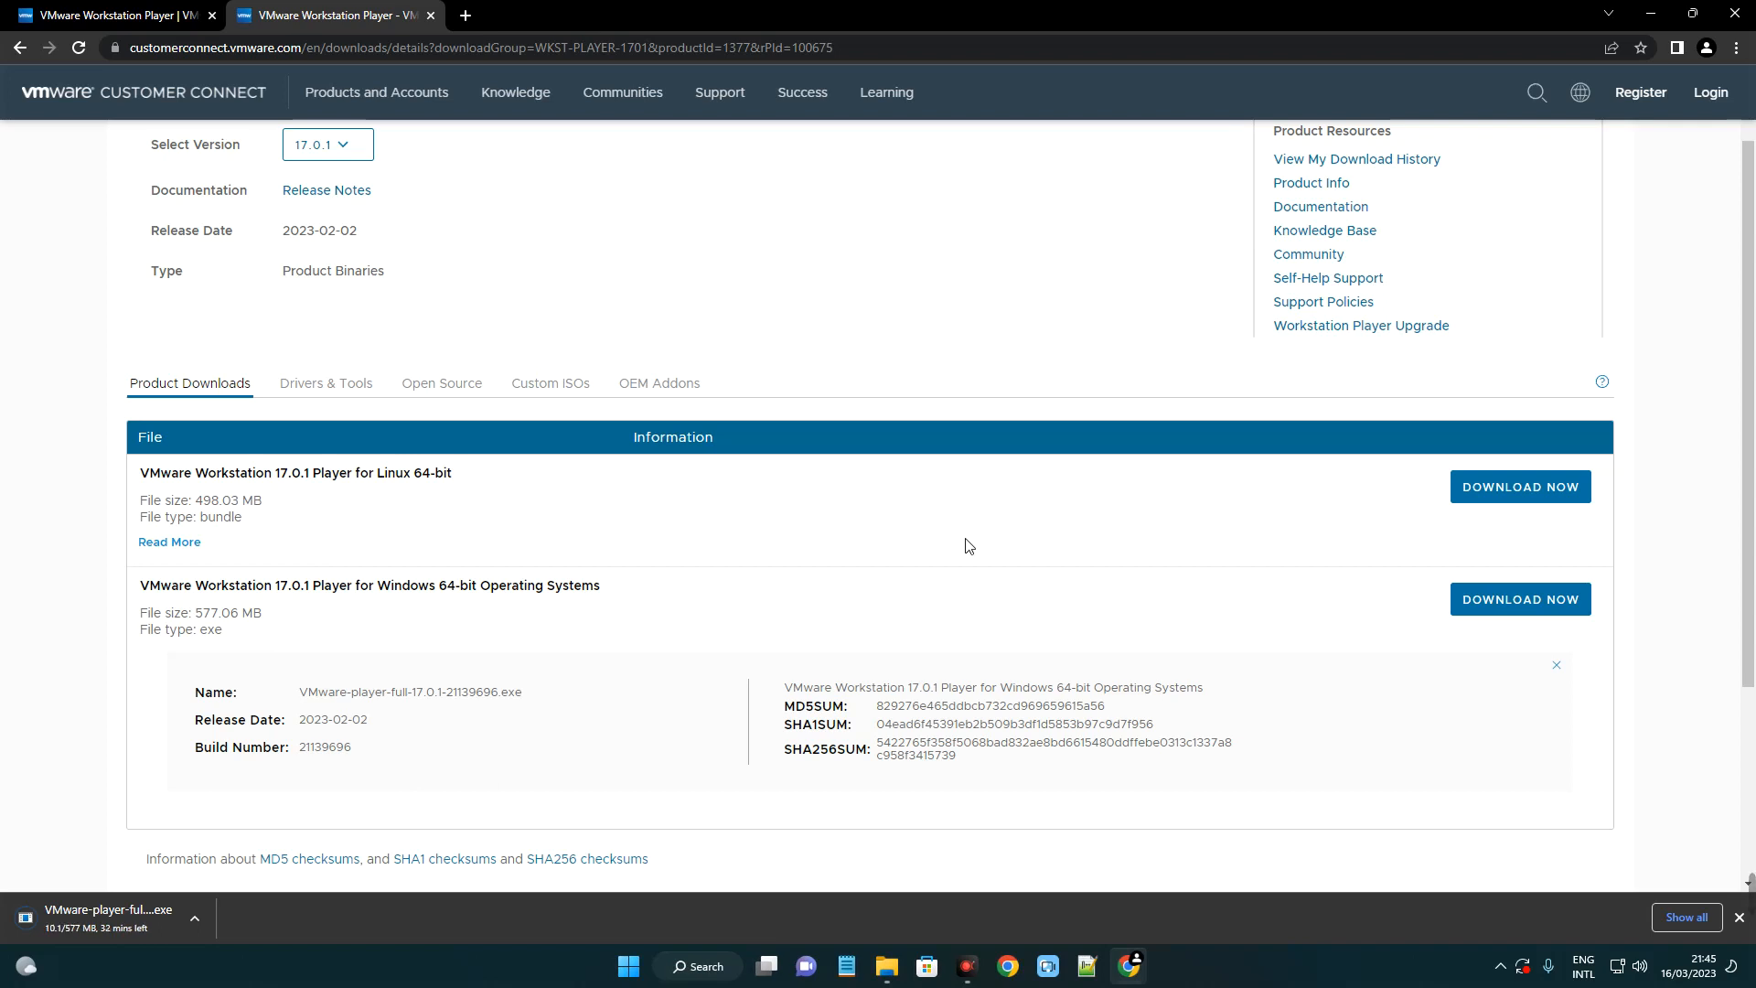
{"action": "left_click", "coordinate": [465, 14]}
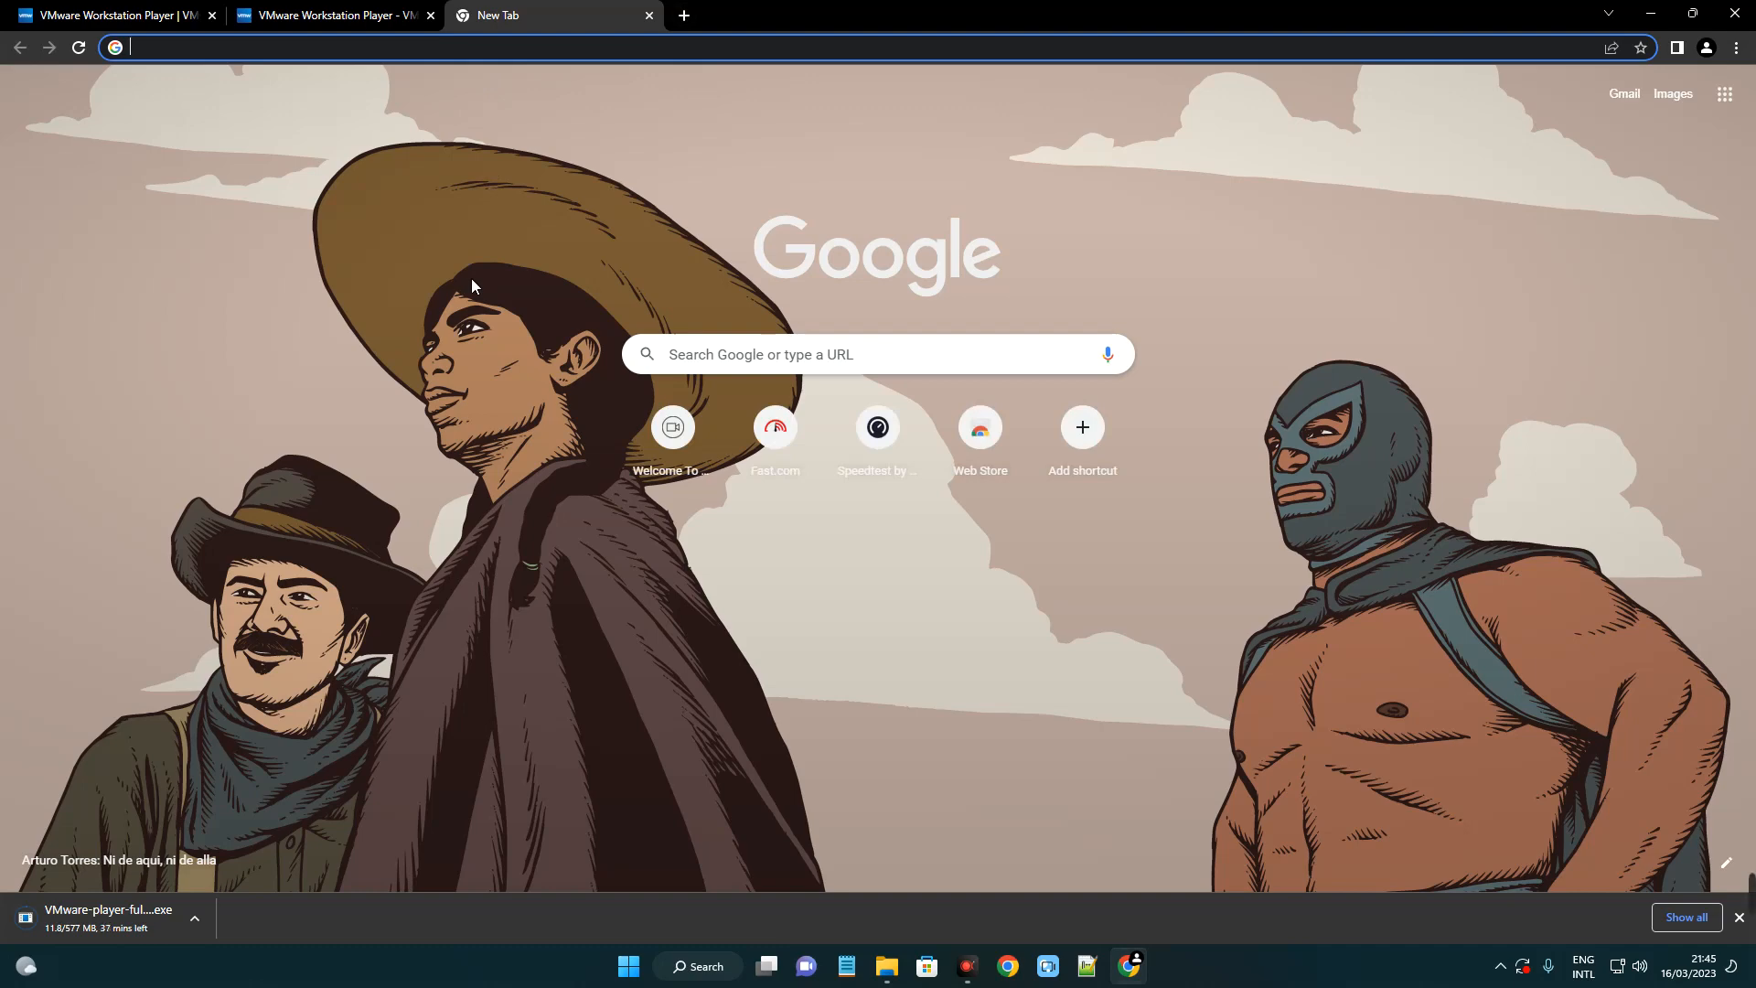
Search for 'kali linux' and reach the Kali Linux download page.
{"action": "type", "text": "kali linux"}
{"action": "key", "text": "Return"}
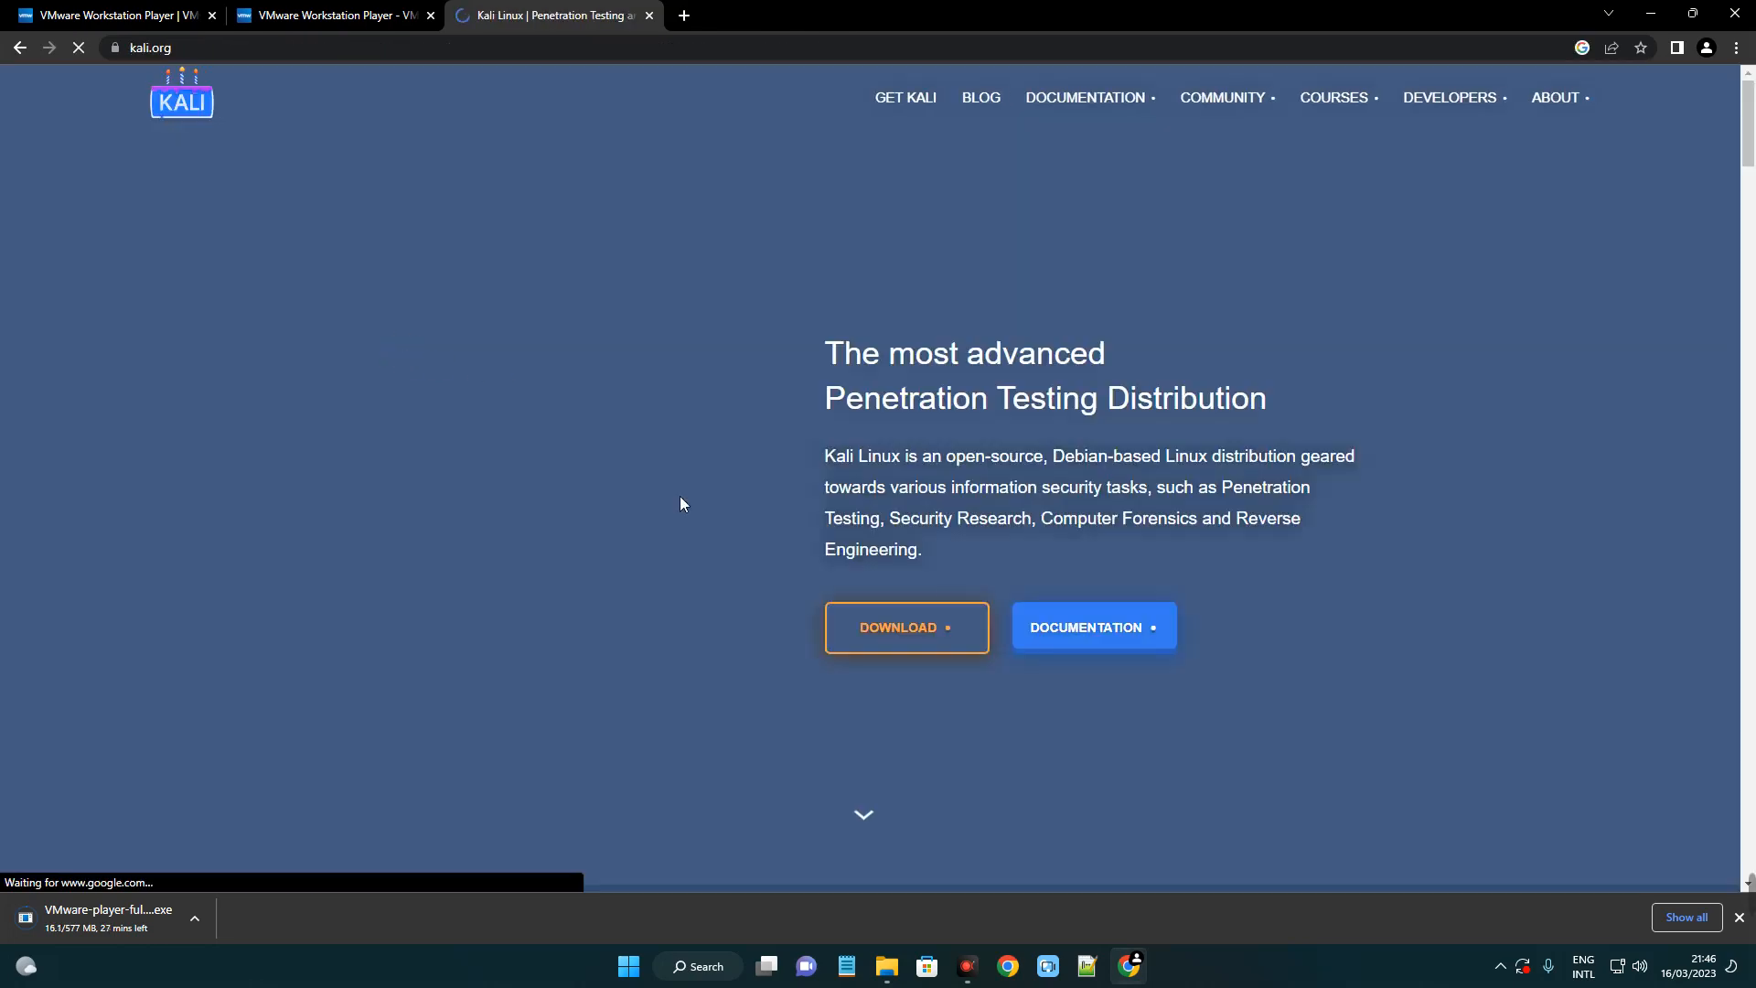
{"action": "left_click", "coordinate": [1739, 917]}
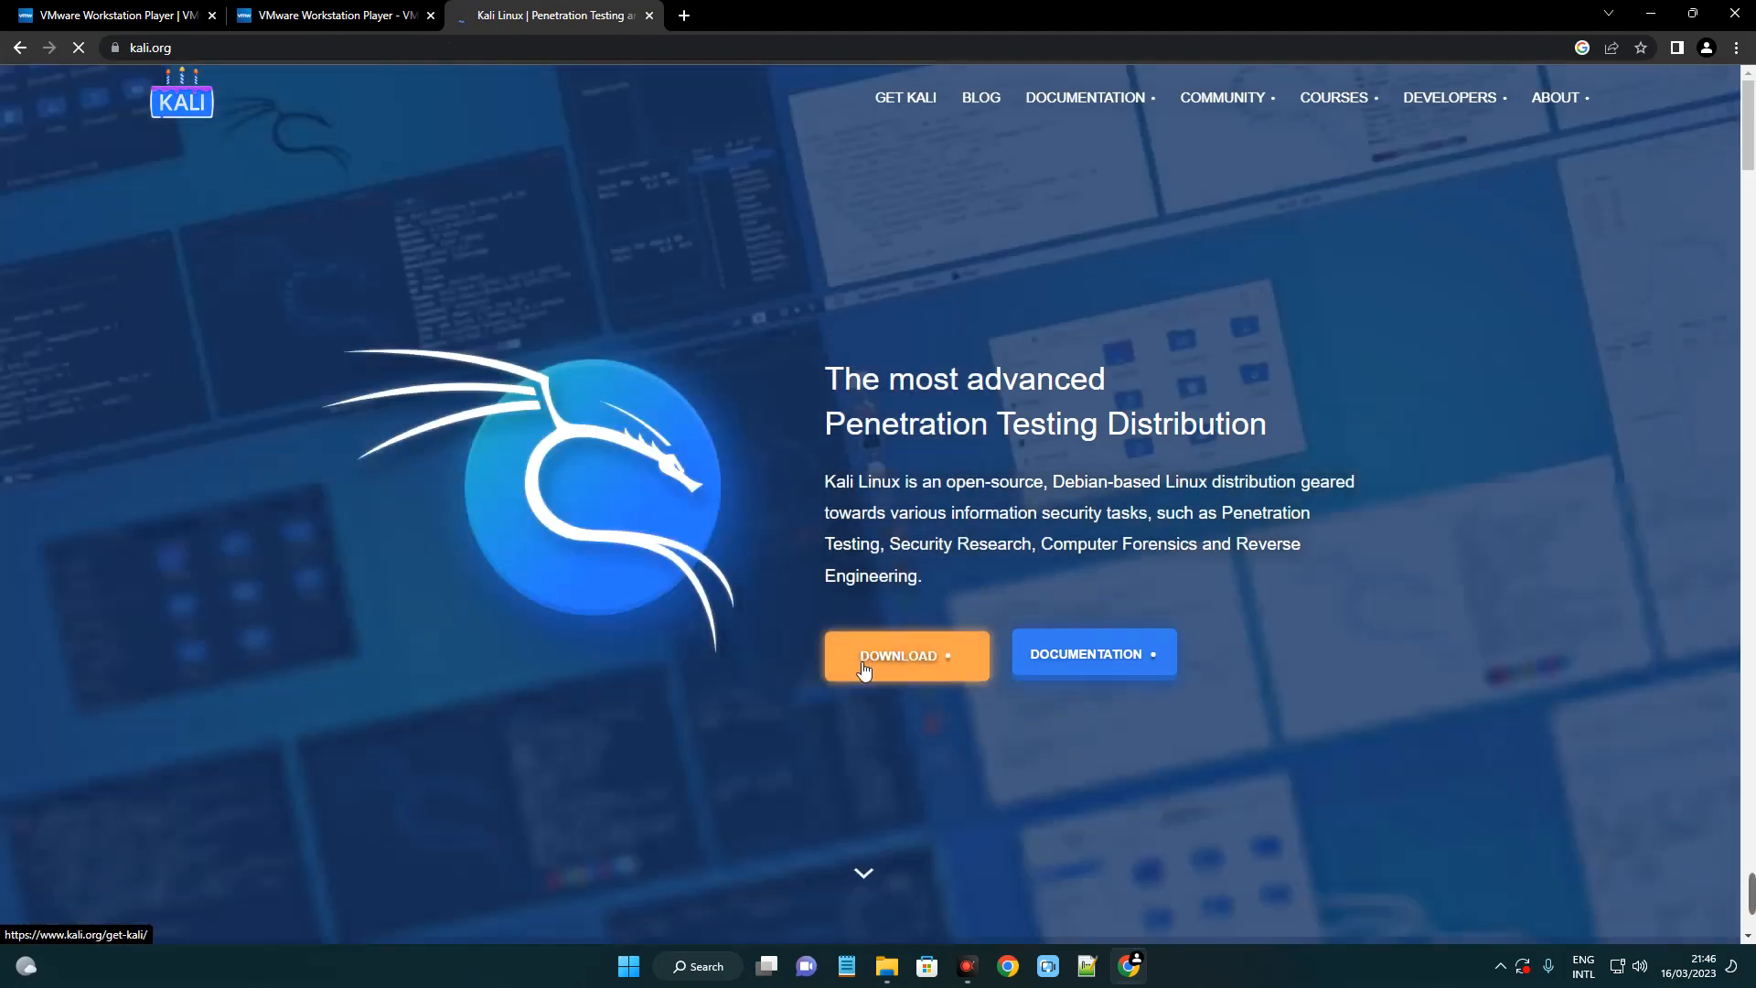
{"action": "left_click", "coordinate": [864, 670]}
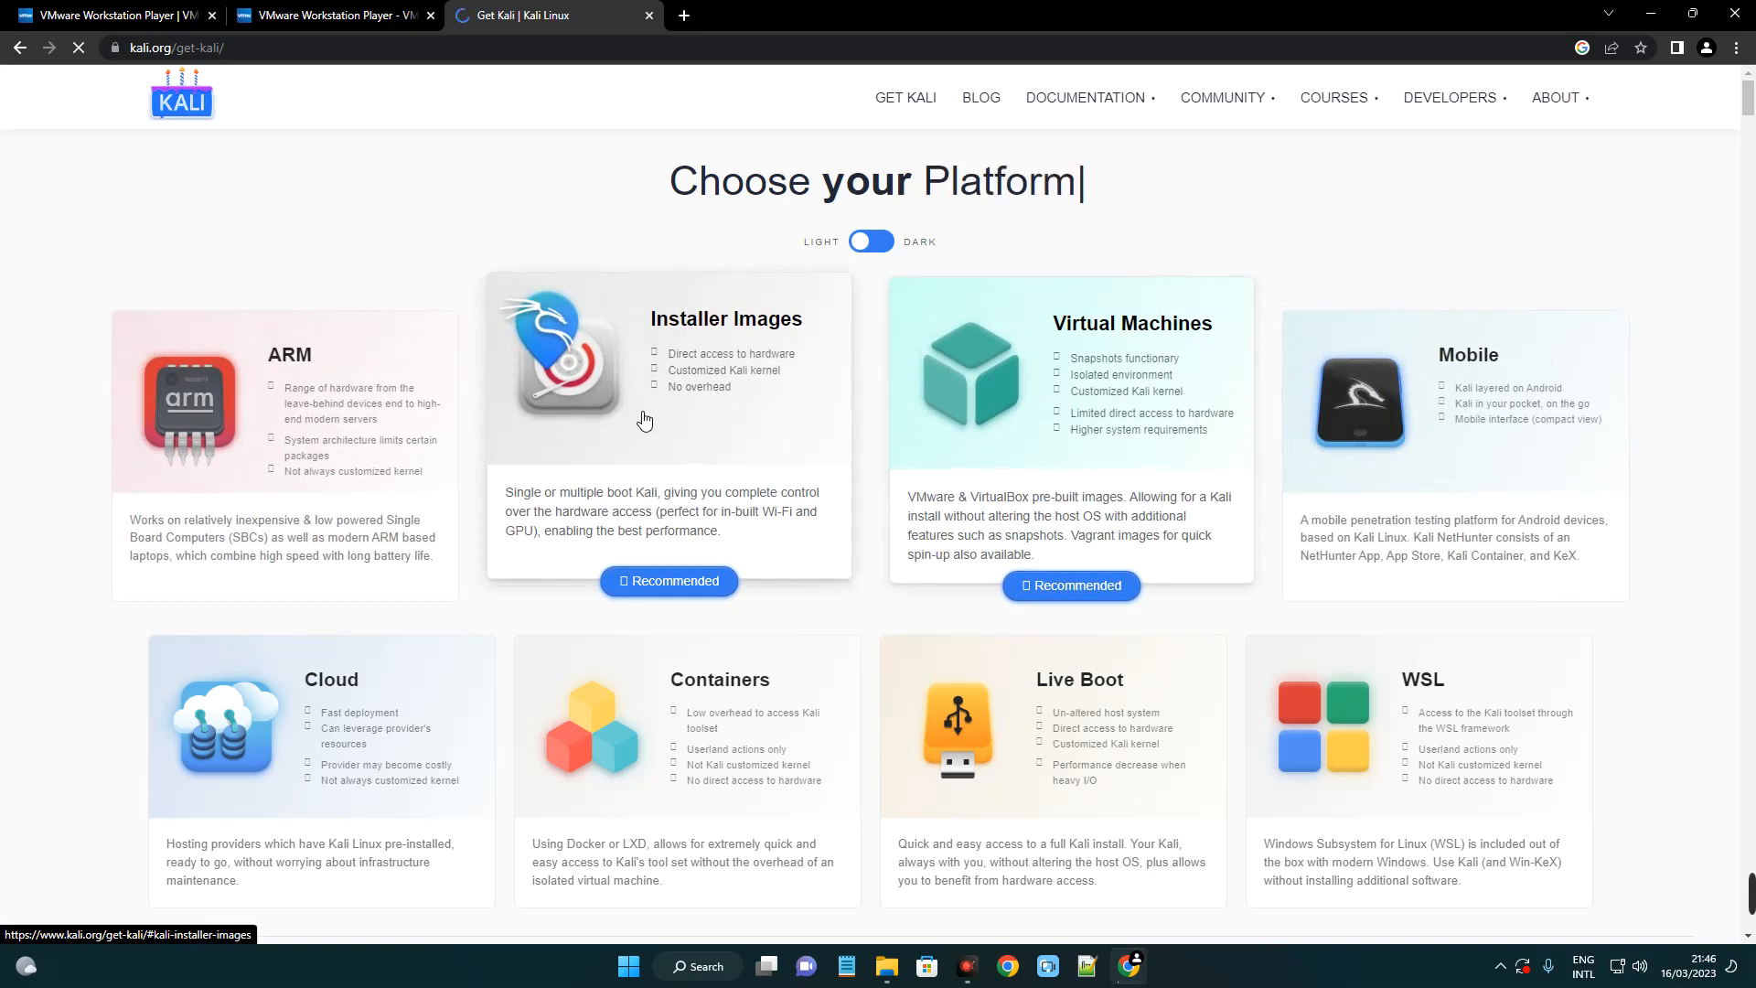
Under Installer Images, download the 64-bit Kali Linux 2023.1 installer ISO.
{"action": "scroll", "coordinate": [695, 422], "scroll_direction": "down", "scroll_amount": 2}
{"action": "left_click", "coordinate": [695, 423]}
{"action": "scroll", "coordinate": [903, 393], "scroll_direction": "down", "scroll_amount": 3}
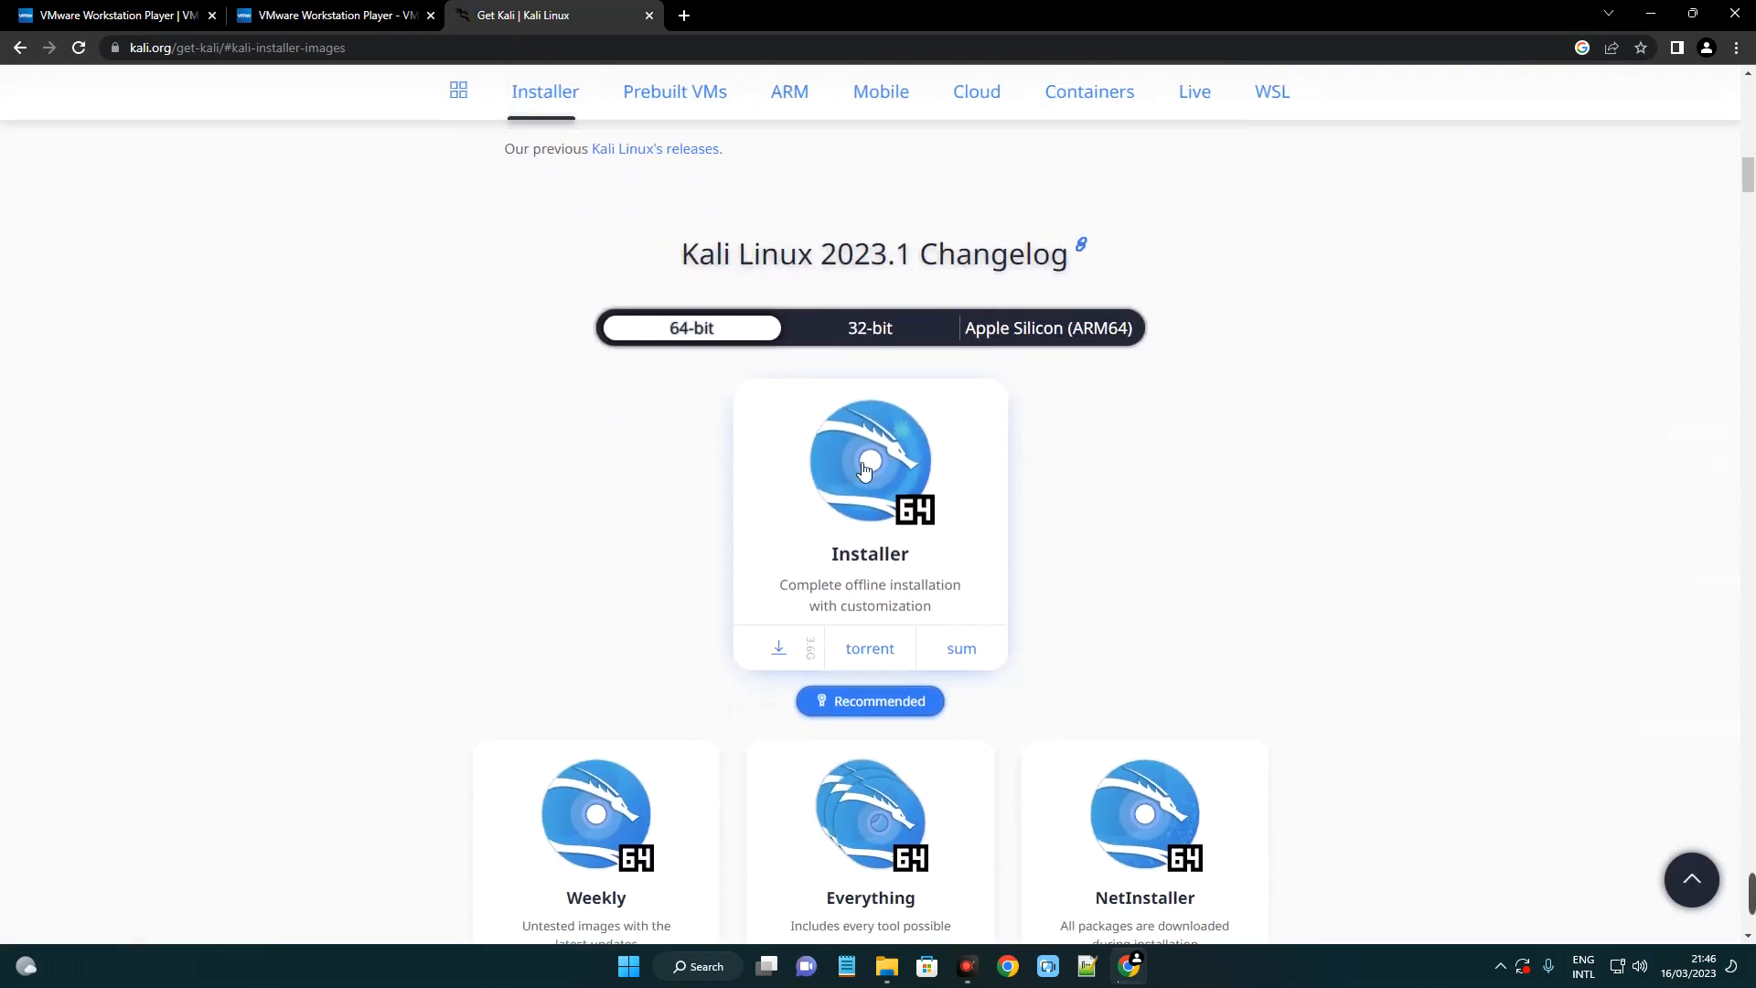
{"action": "scroll", "coordinate": [863, 470], "scroll_direction": "down", "scroll_amount": 1}
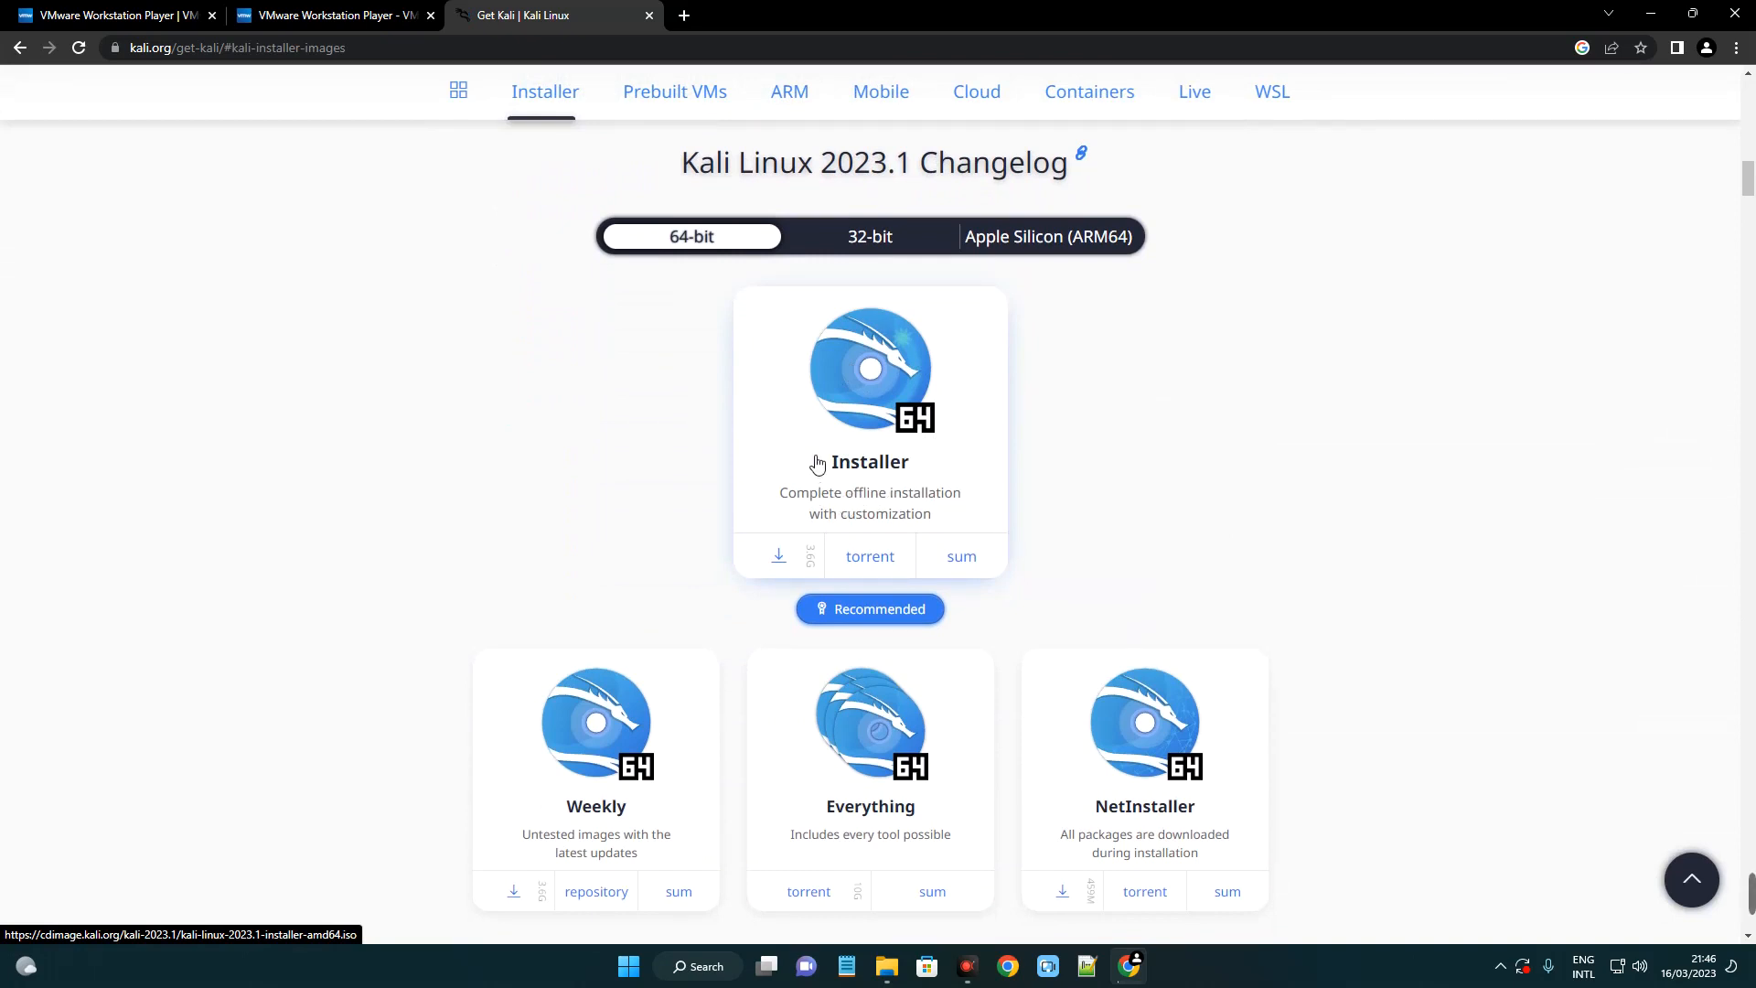
{"action": "scroll", "coordinate": [858, 574], "scroll_direction": "up", "scroll_amount": 1}
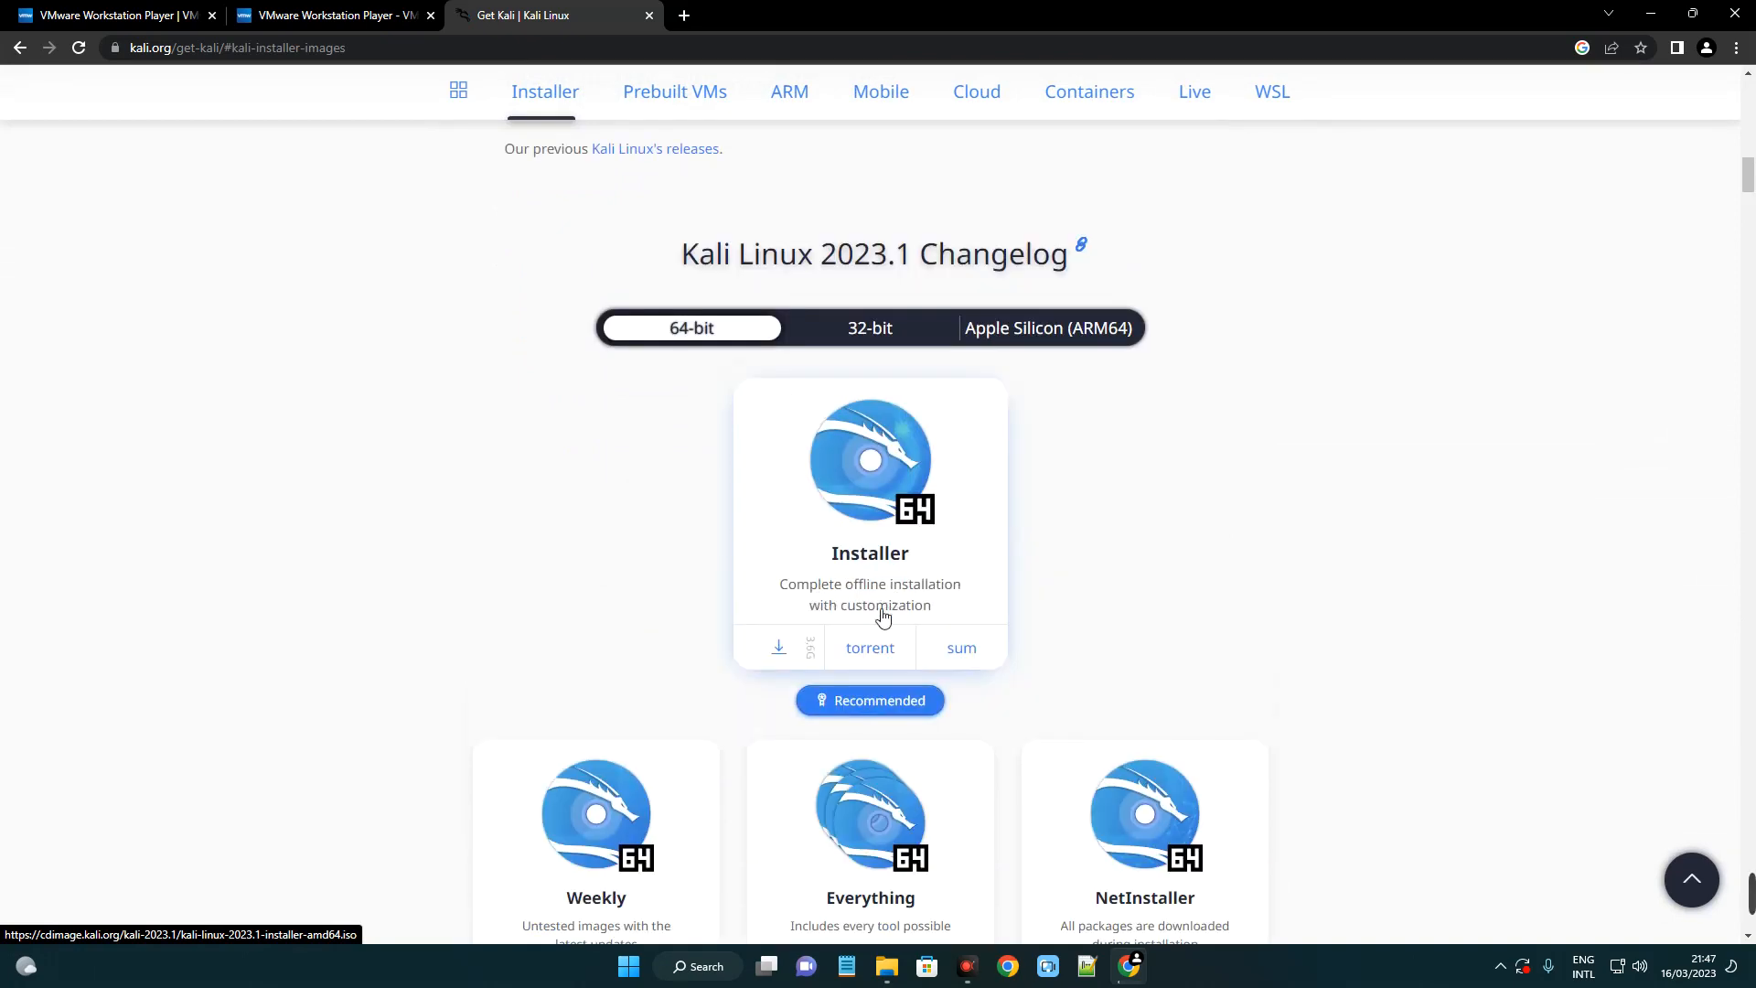
{"action": "left_click", "coordinate": [873, 506]}
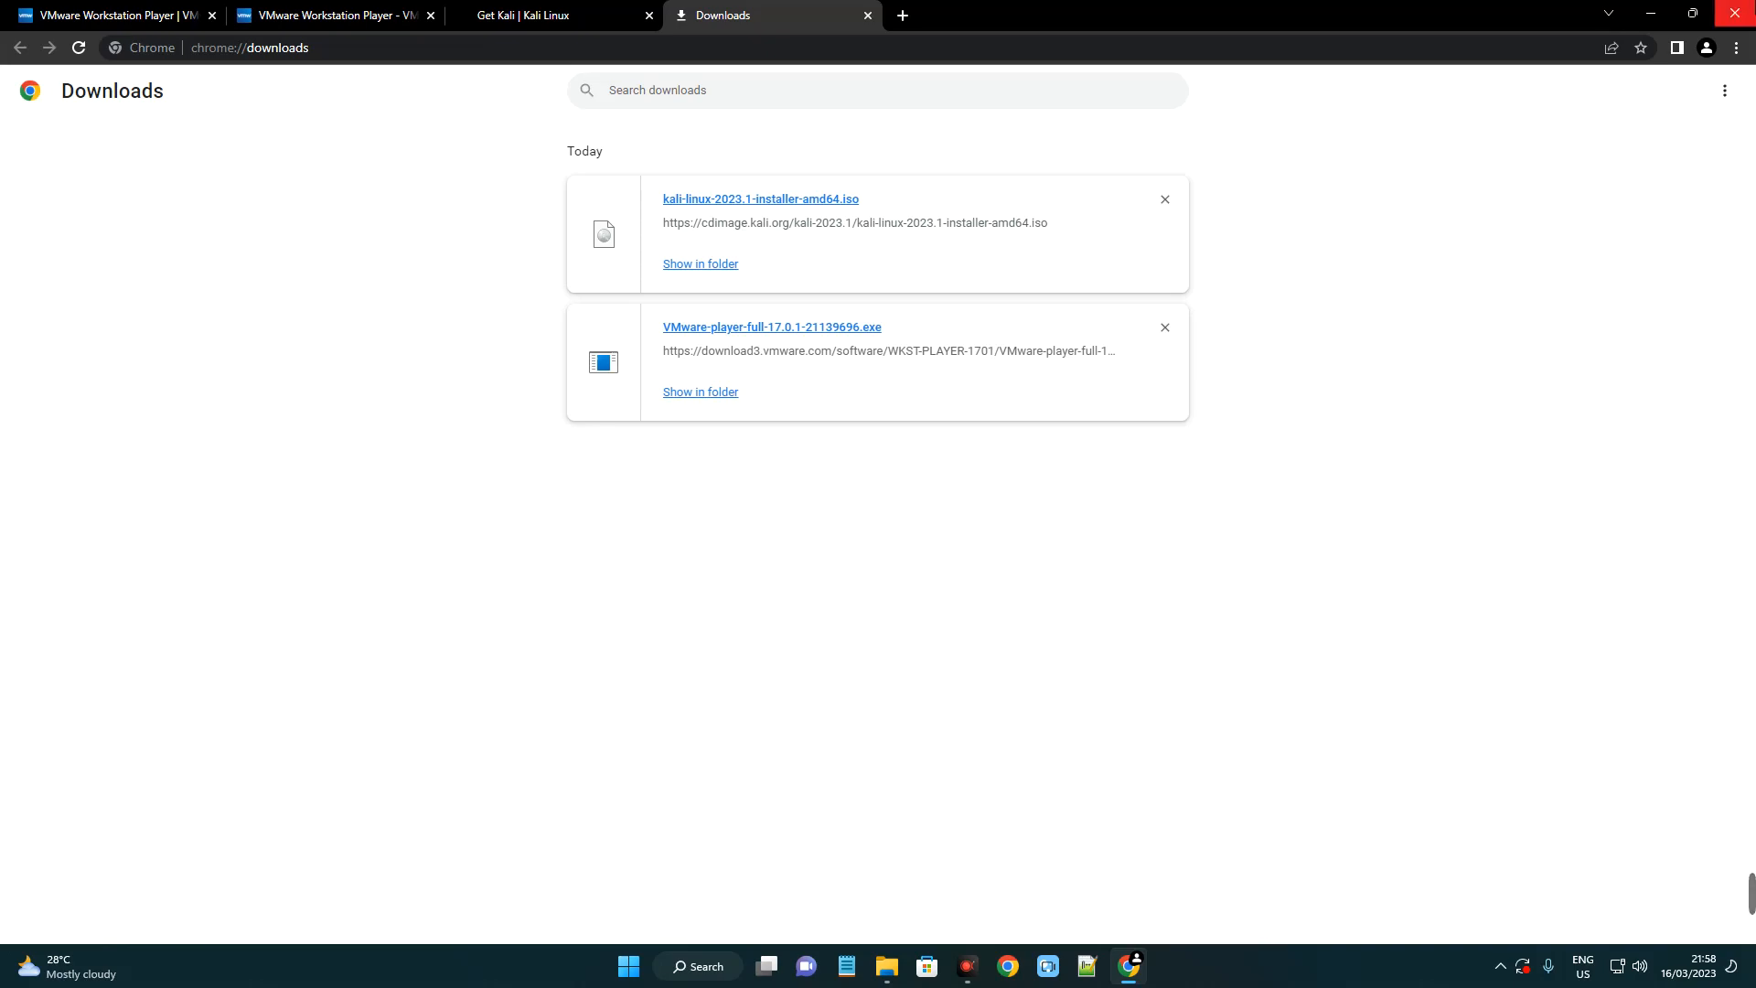
Close Chrome and run the VMware-player installer from the Downloads folder.
{"action": "left_click", "coordinate": [1734, 13]}
{"action": "left_click", "coordinate": [907, 965]}
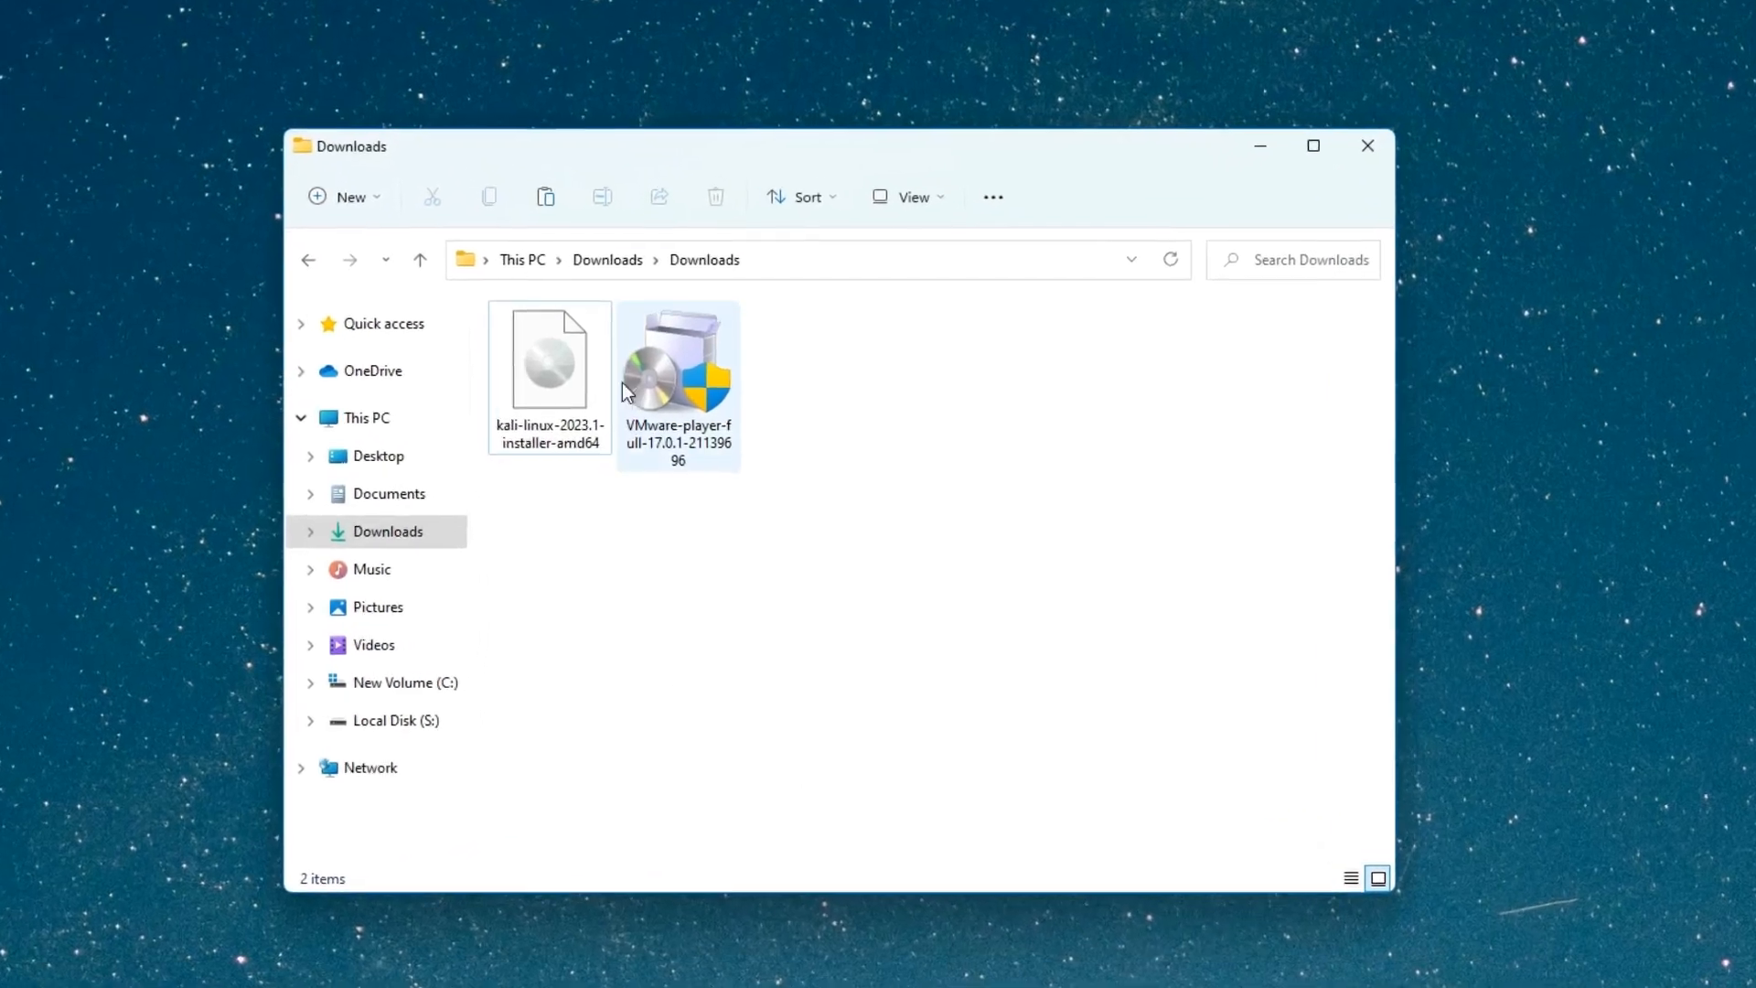
{"action": "left_click", "coordinate": [581, 370]}
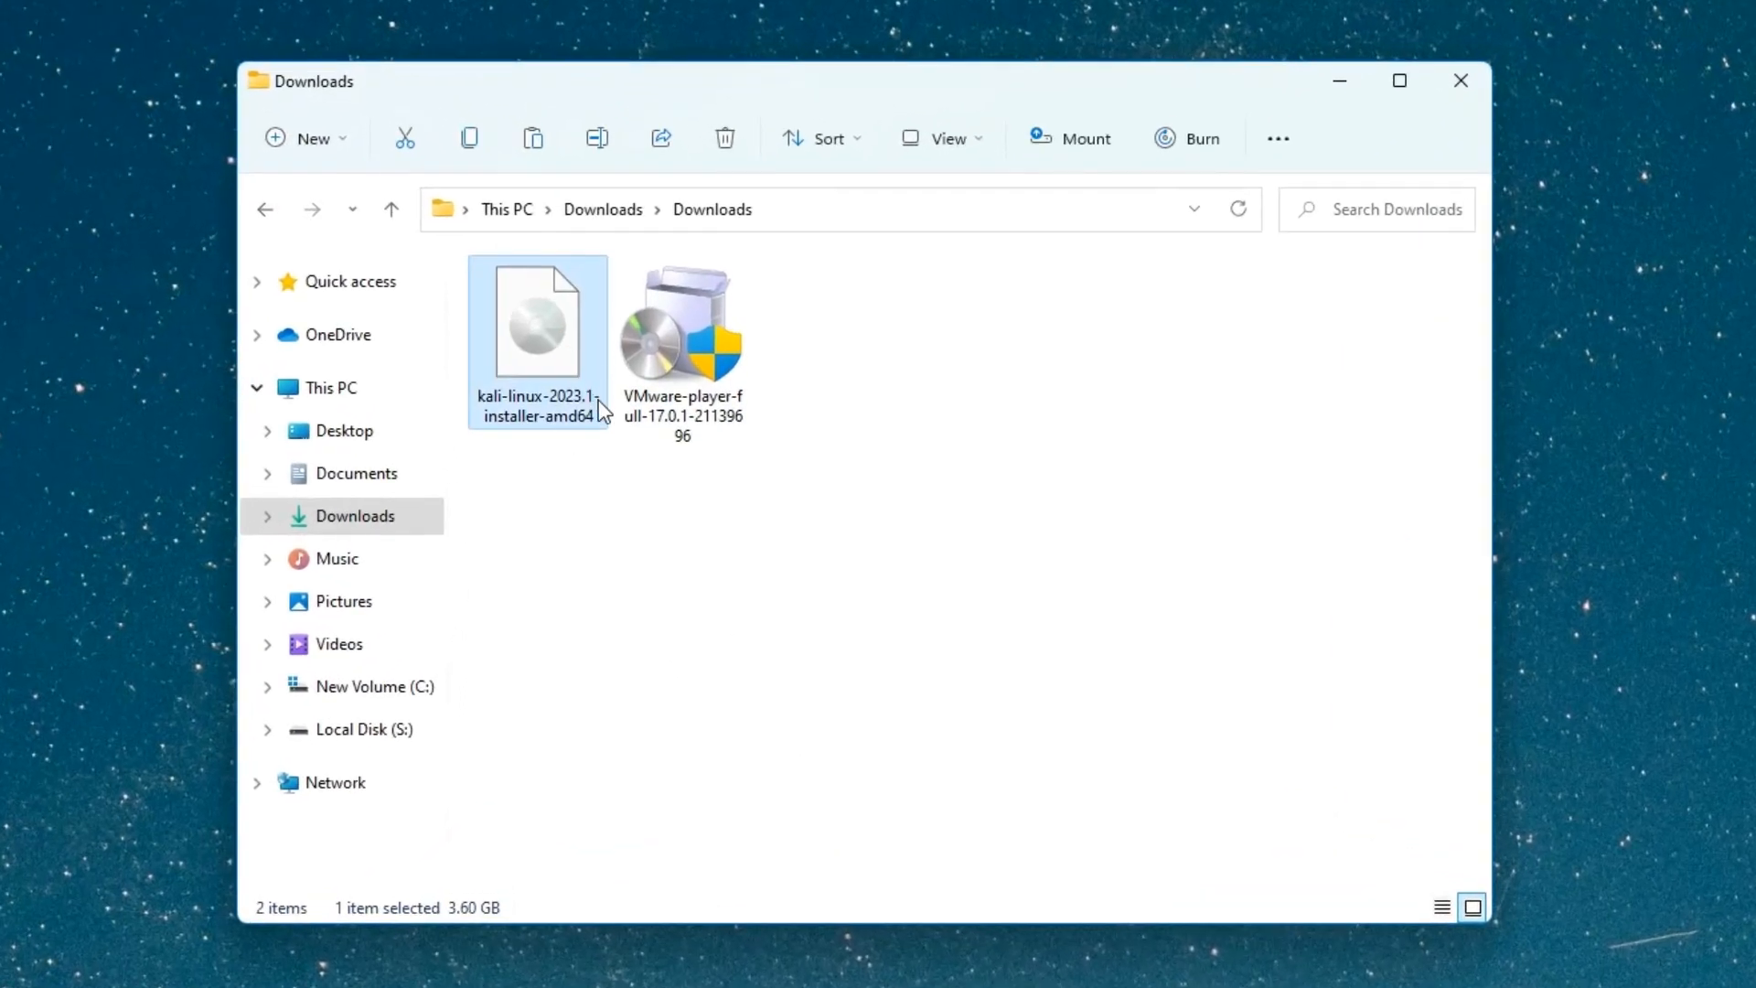
{"action": "left_click", "coordinate": [711, 405]}
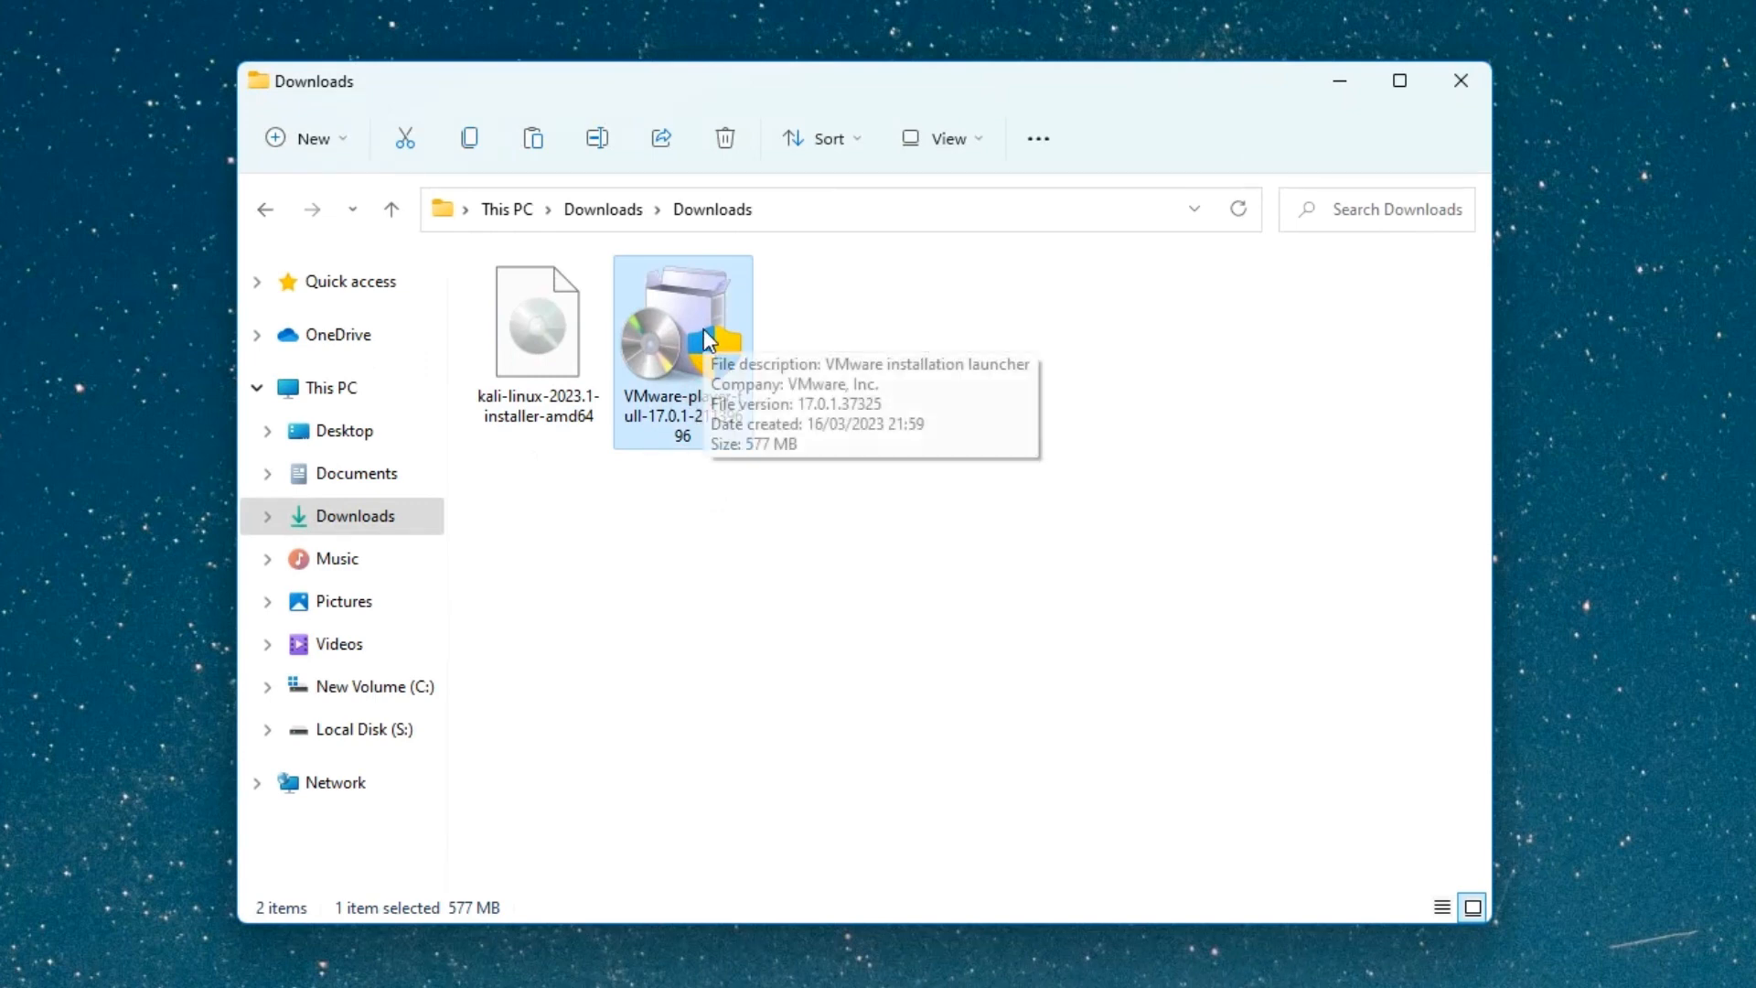
{"action": "double_click", "coordinate": [718, 358]}
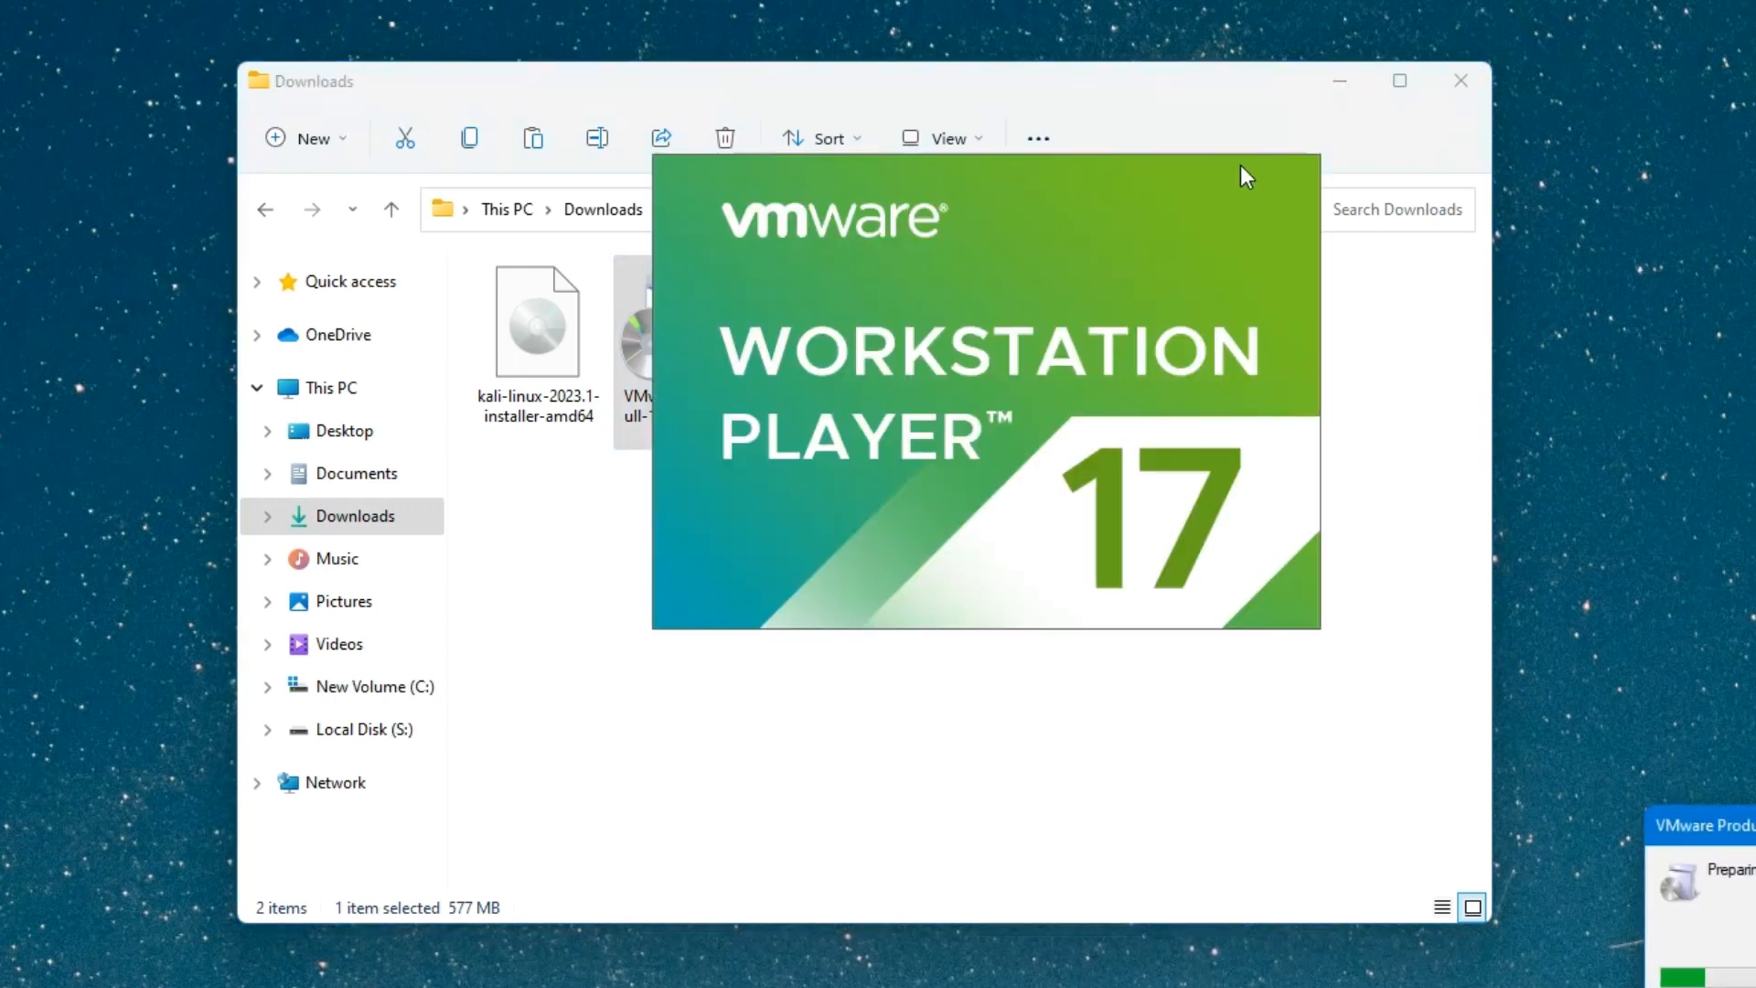
Minimize Explorer and accept the Workstation Player licence agreement.
{"action": "left_click", "coordinate": [1339, 84]}
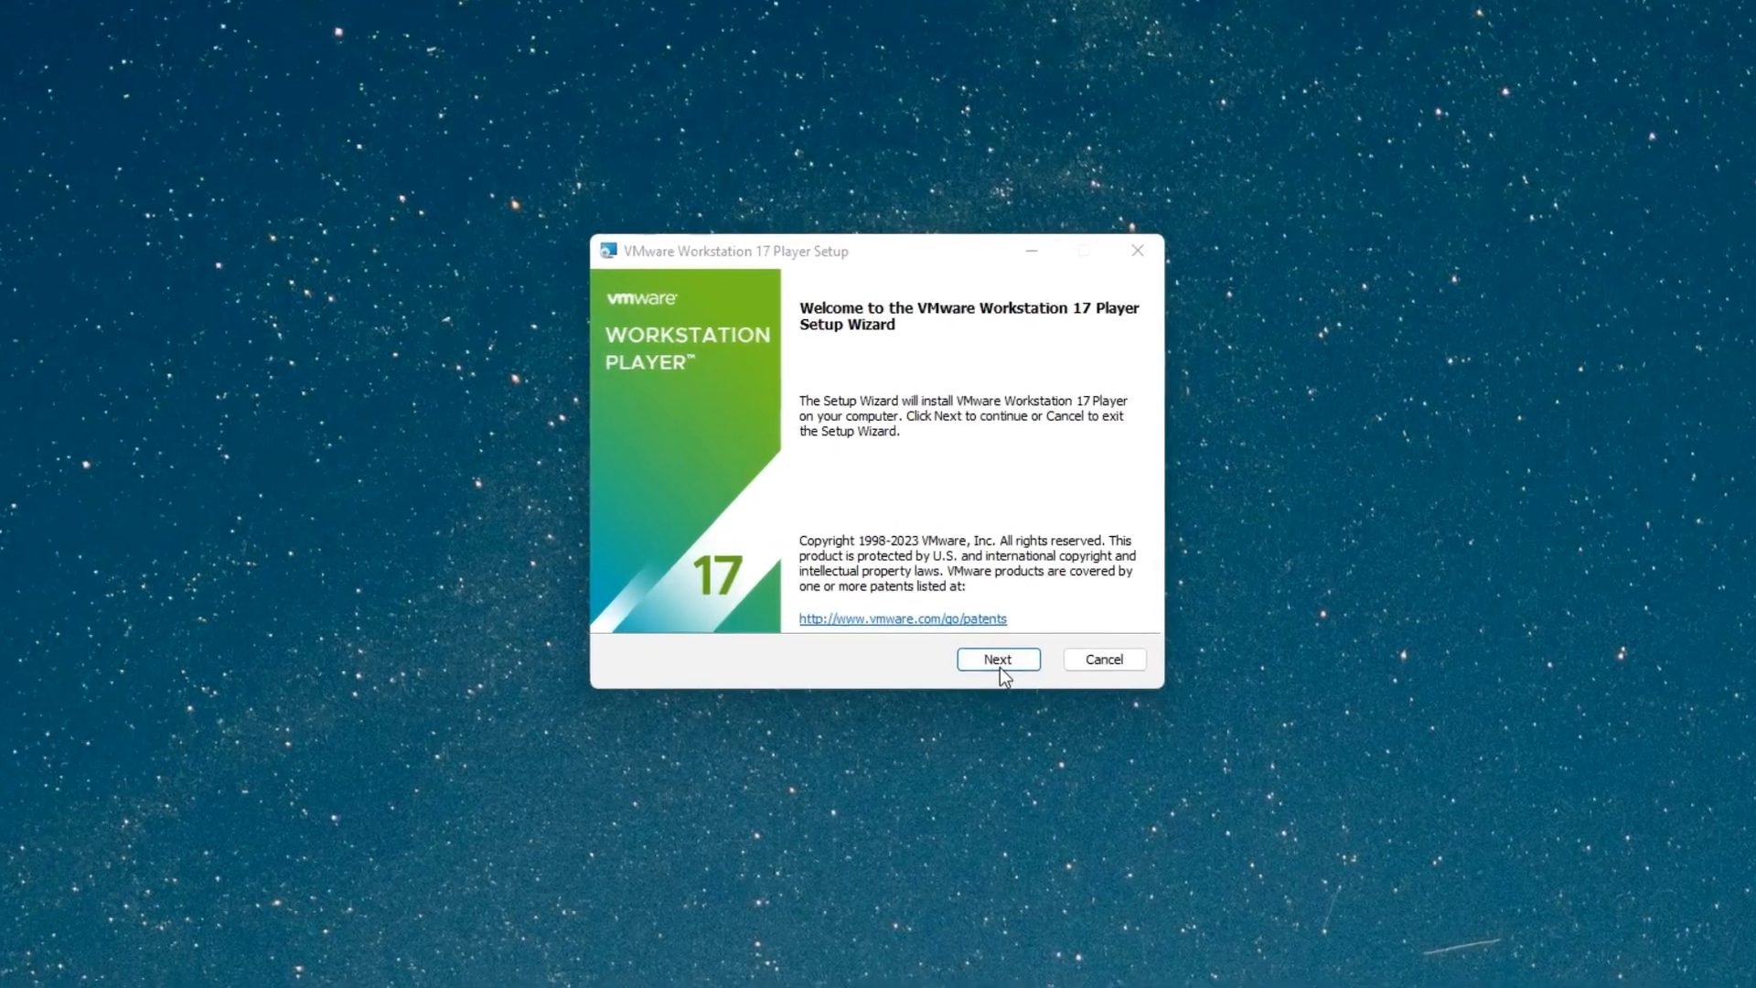
{"action": "left_click", "coordinate": [971, 625]}
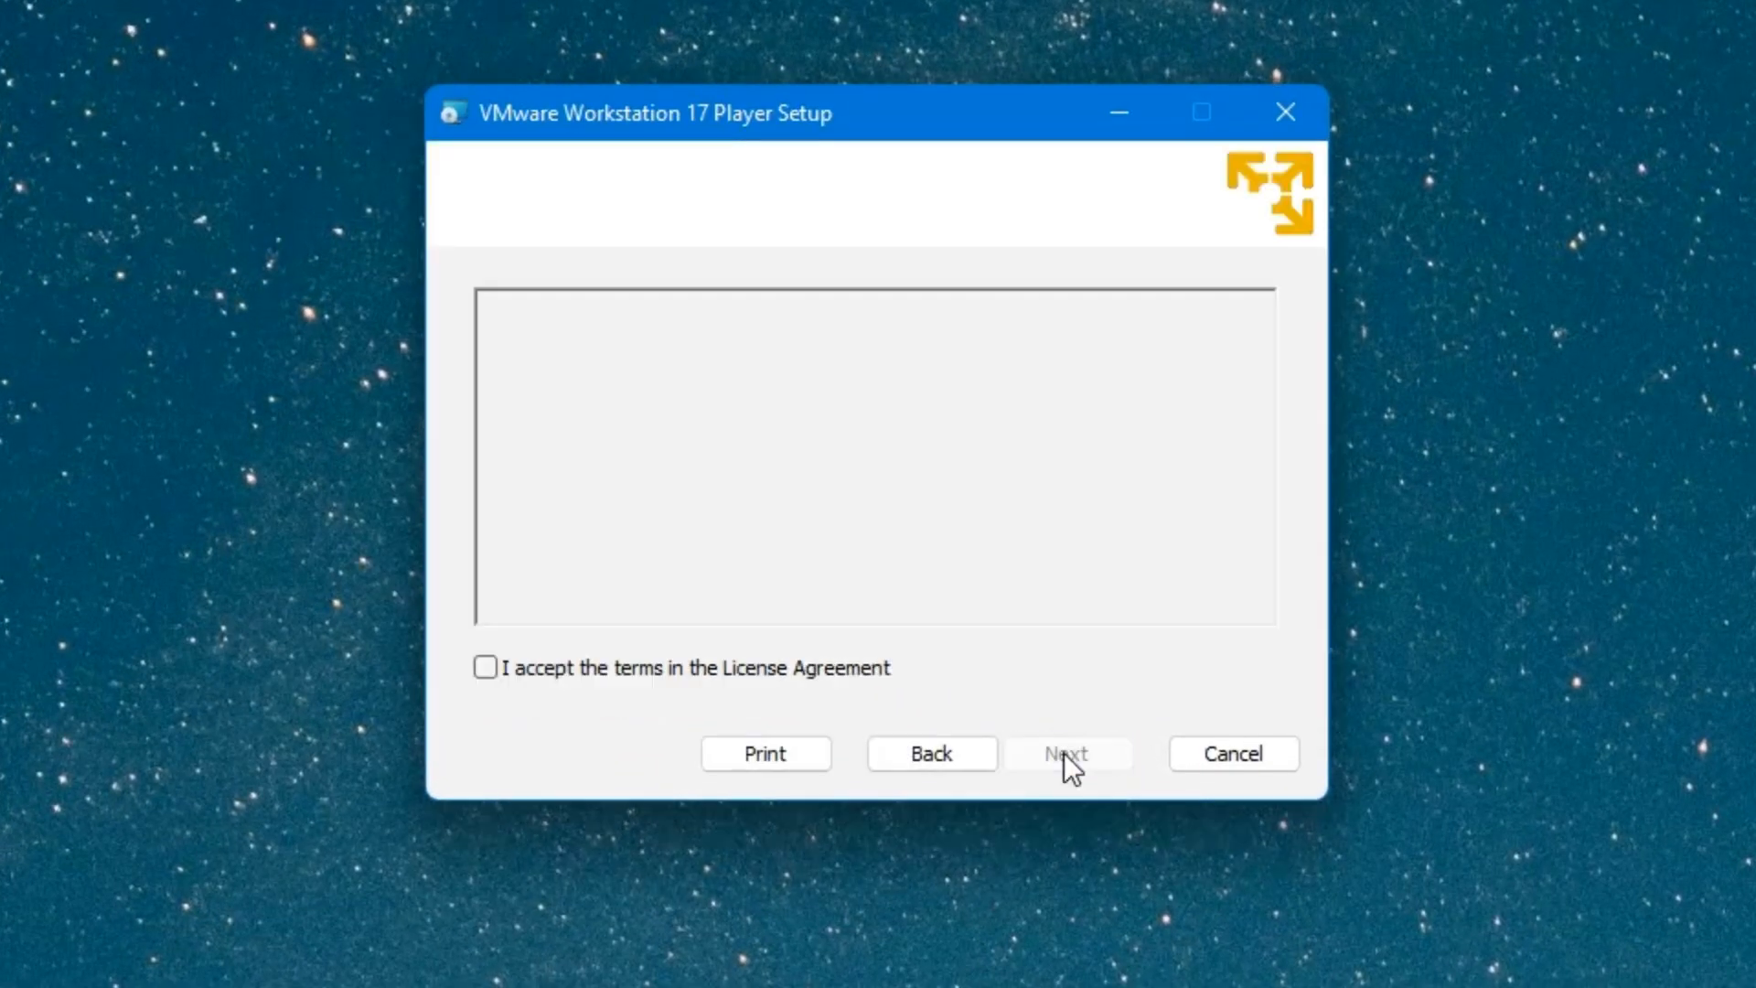
{"action": "left_click", "coordinate": [496, 671]}
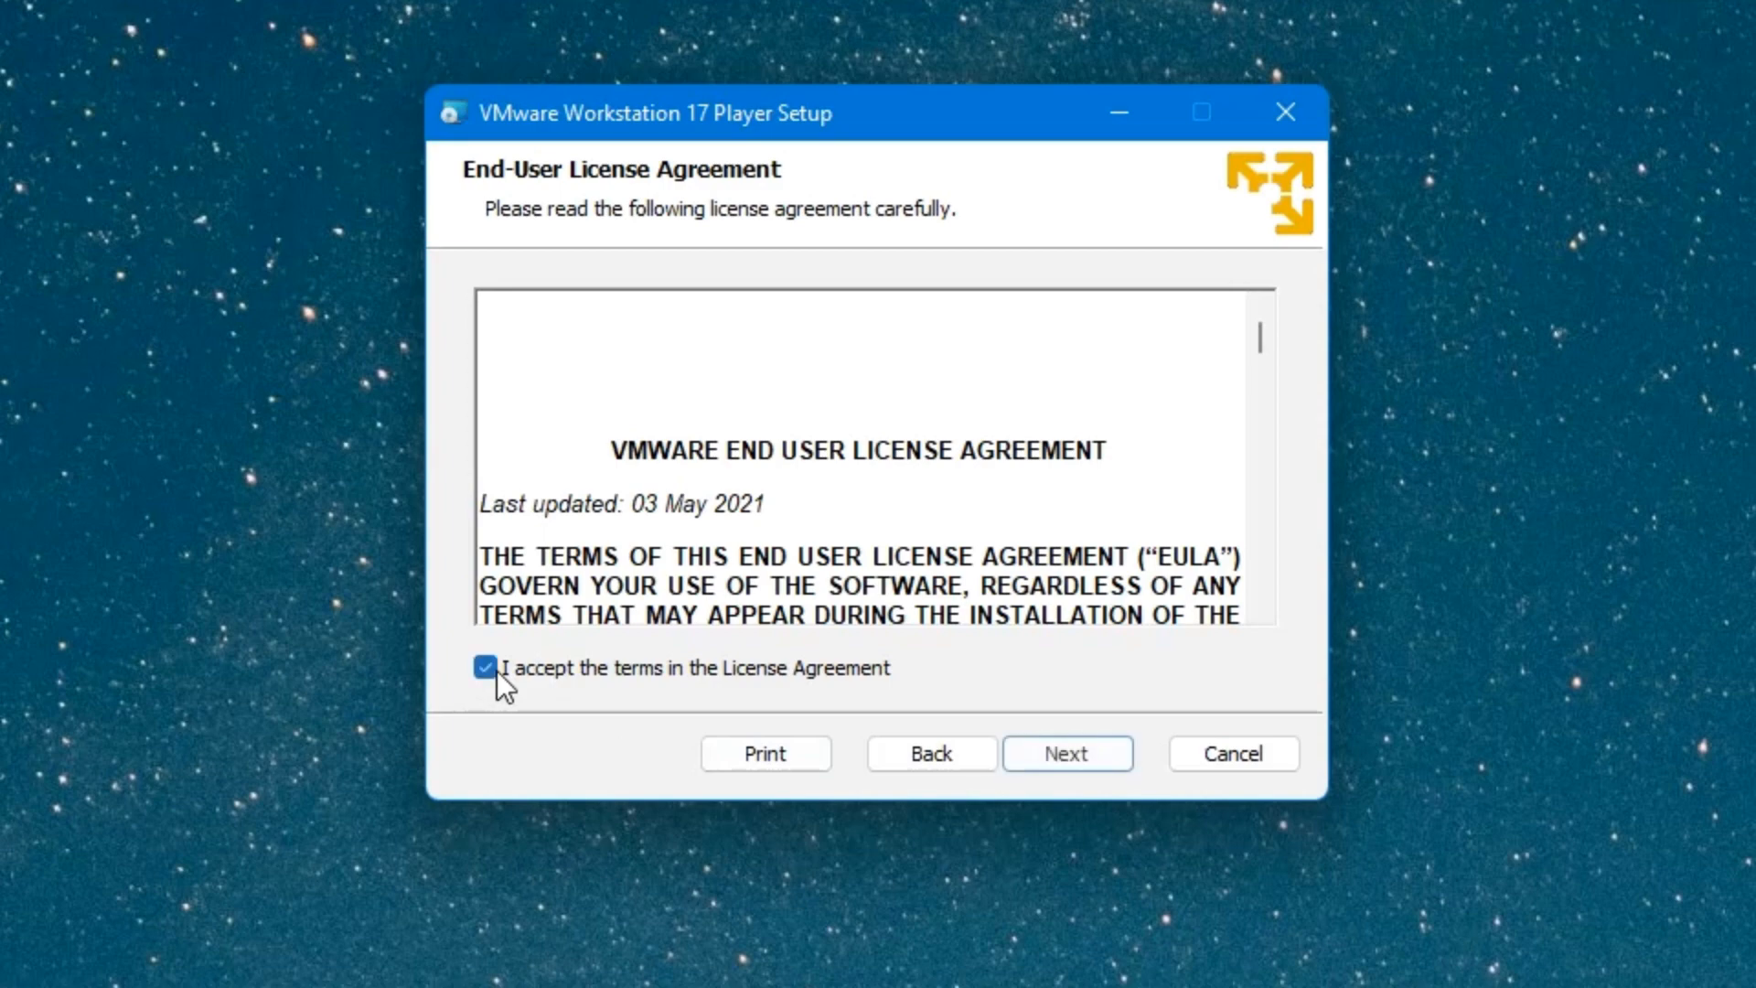
{"action": "left_click", "coordinate": [1075, 757]}
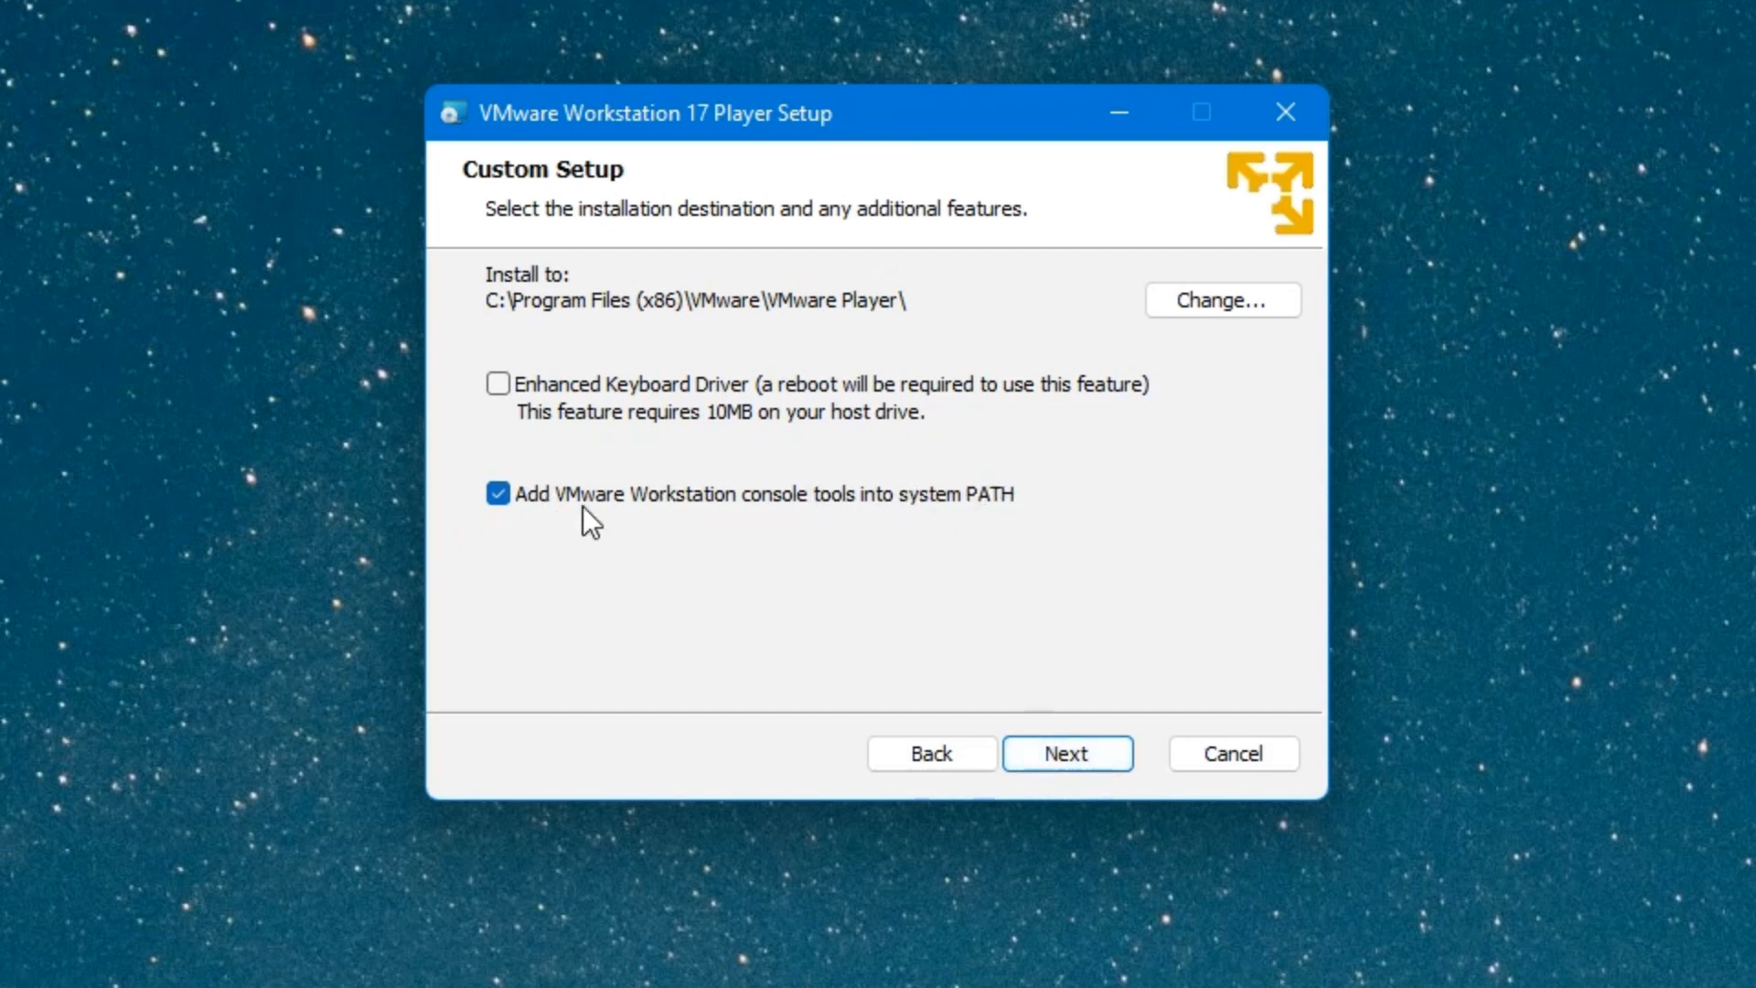
Keep default location, user experience and shortcut settings, install, and finish the wizard.
{"action": "left_click", "coordinate": [1052, 745]}
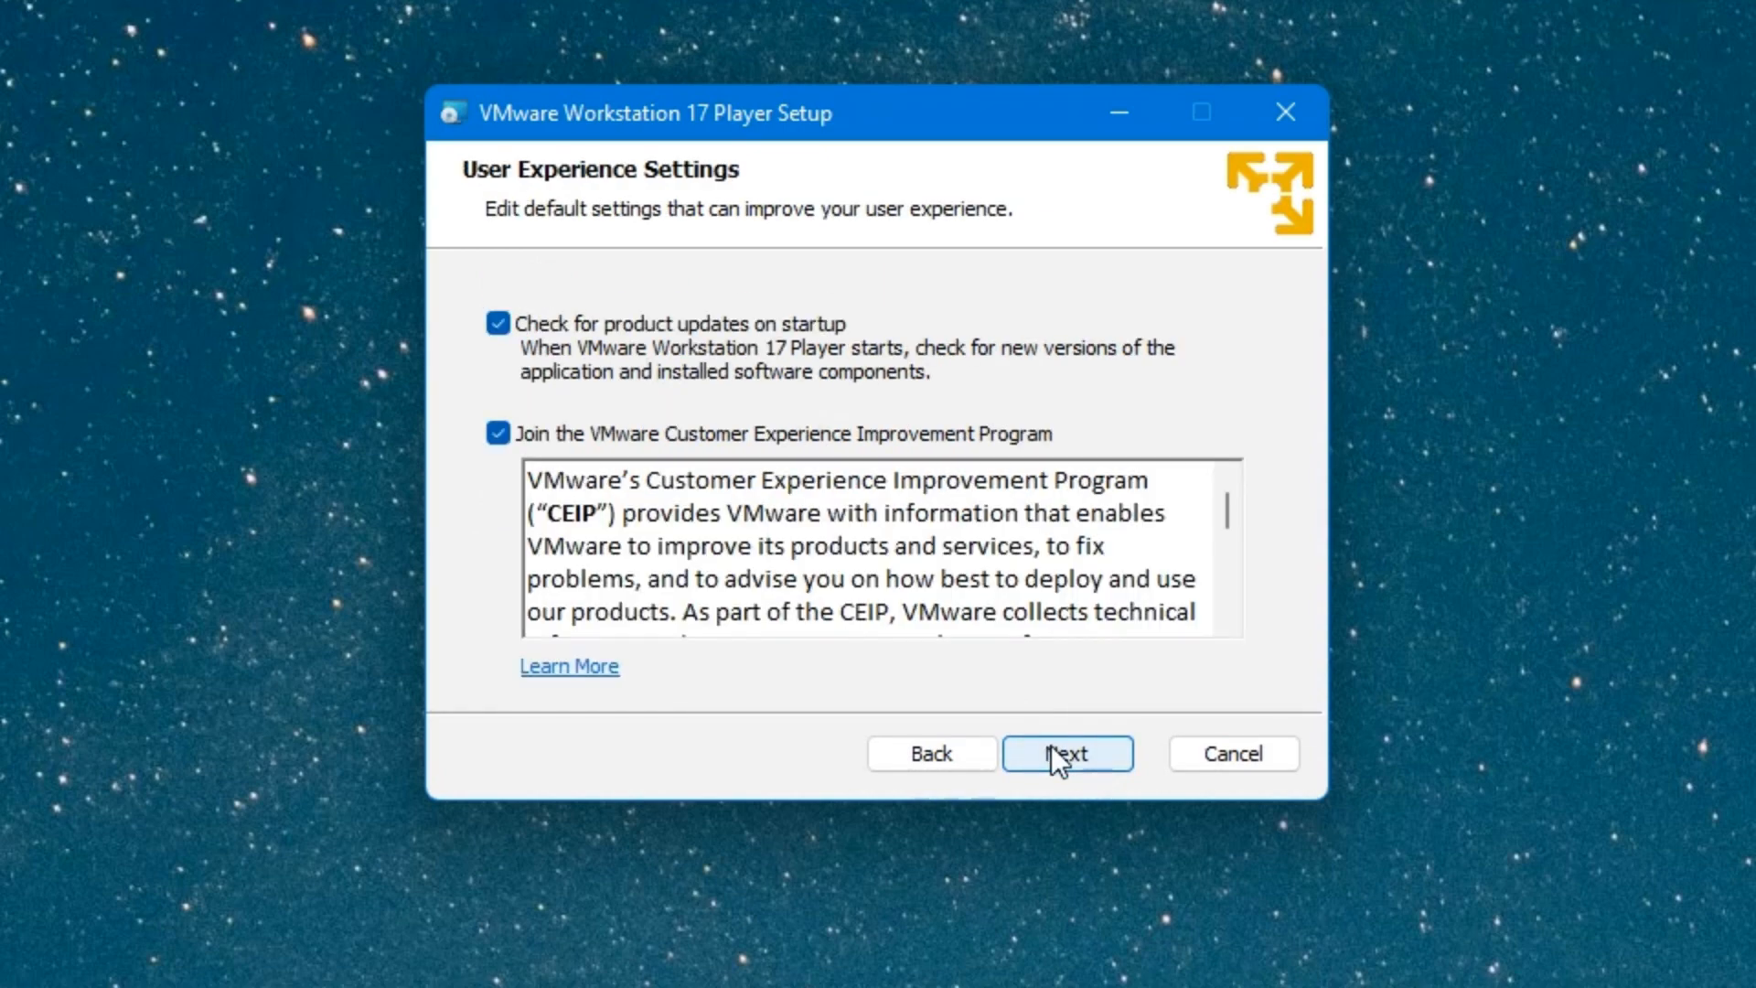
{"action": "left_click", "coordinate": [1061, 745]}
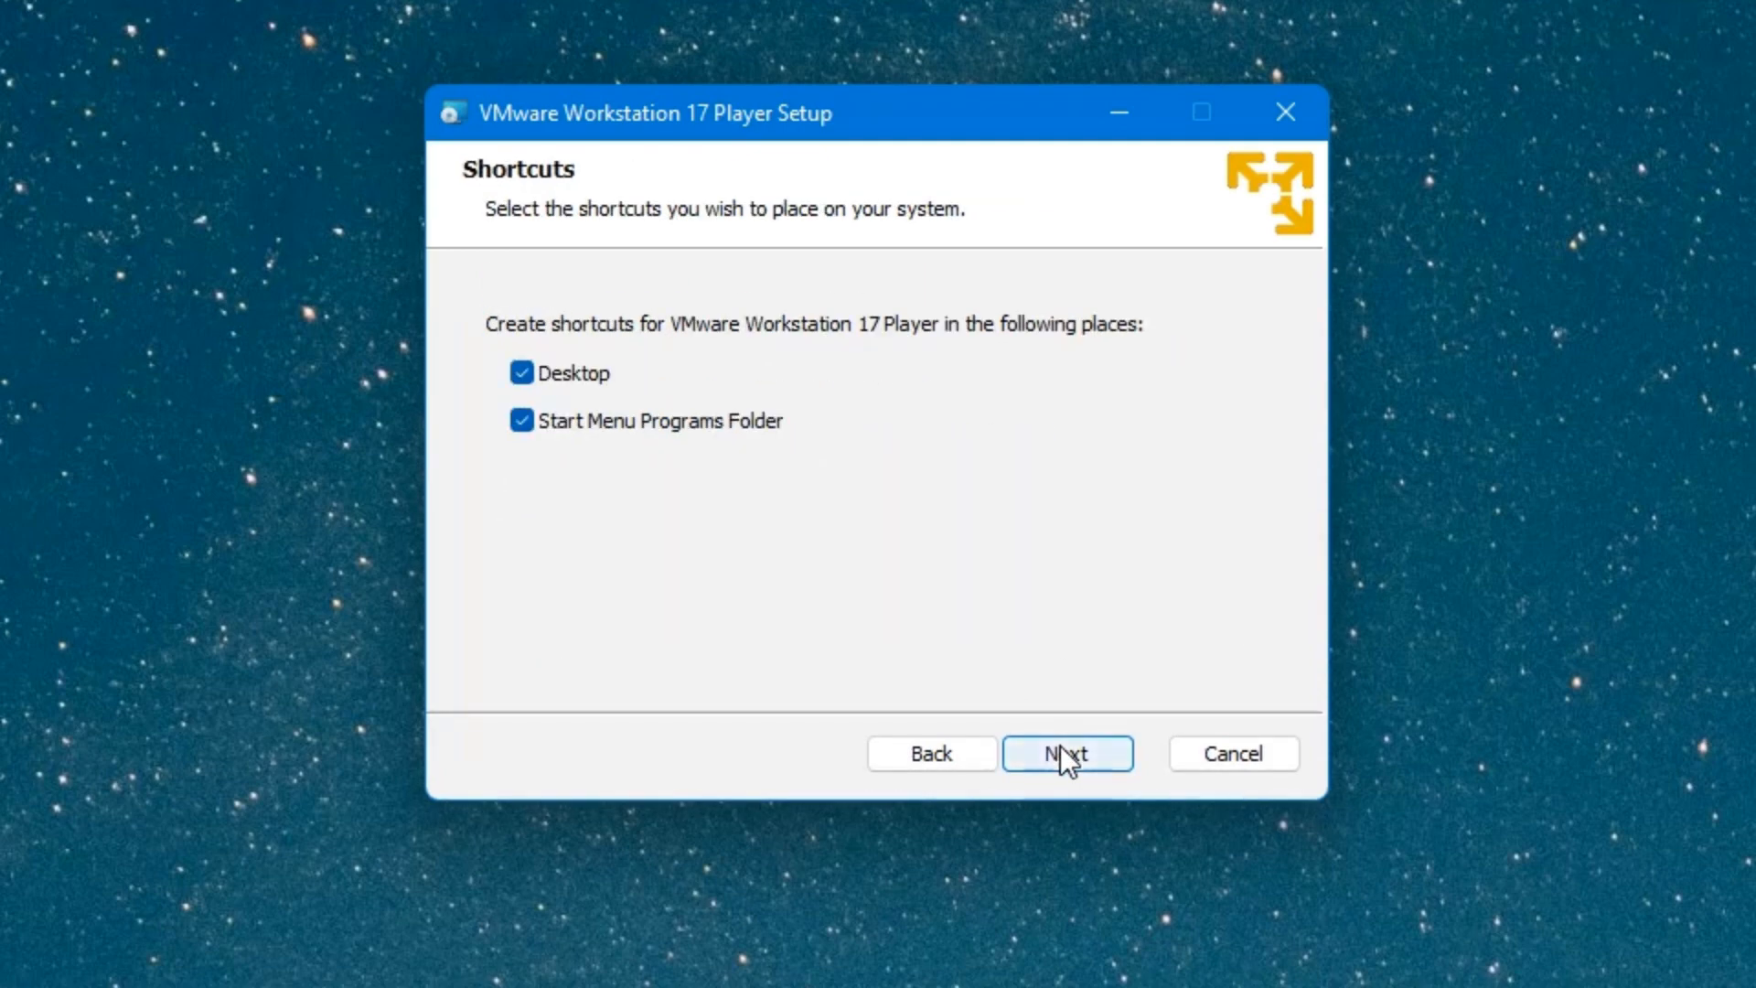
{"action": "left_click", "coordinate": [1061, 744]}
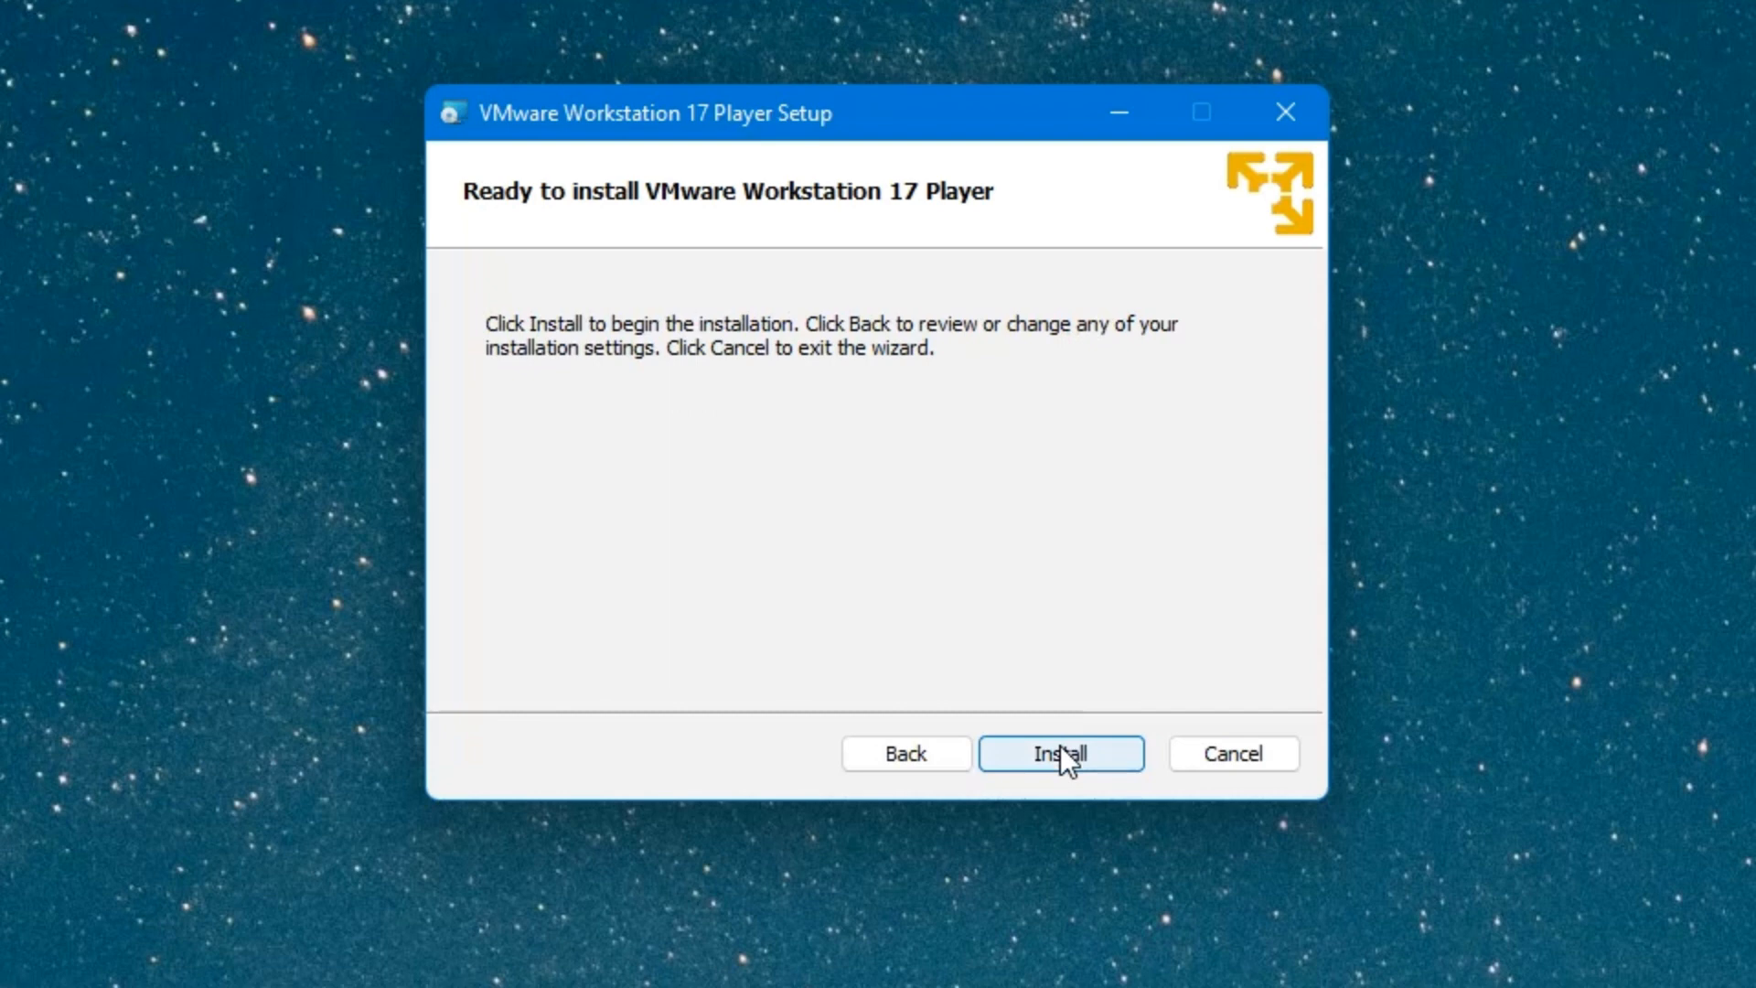
{"action": "left_click", "coordinate": [1061, 744]}
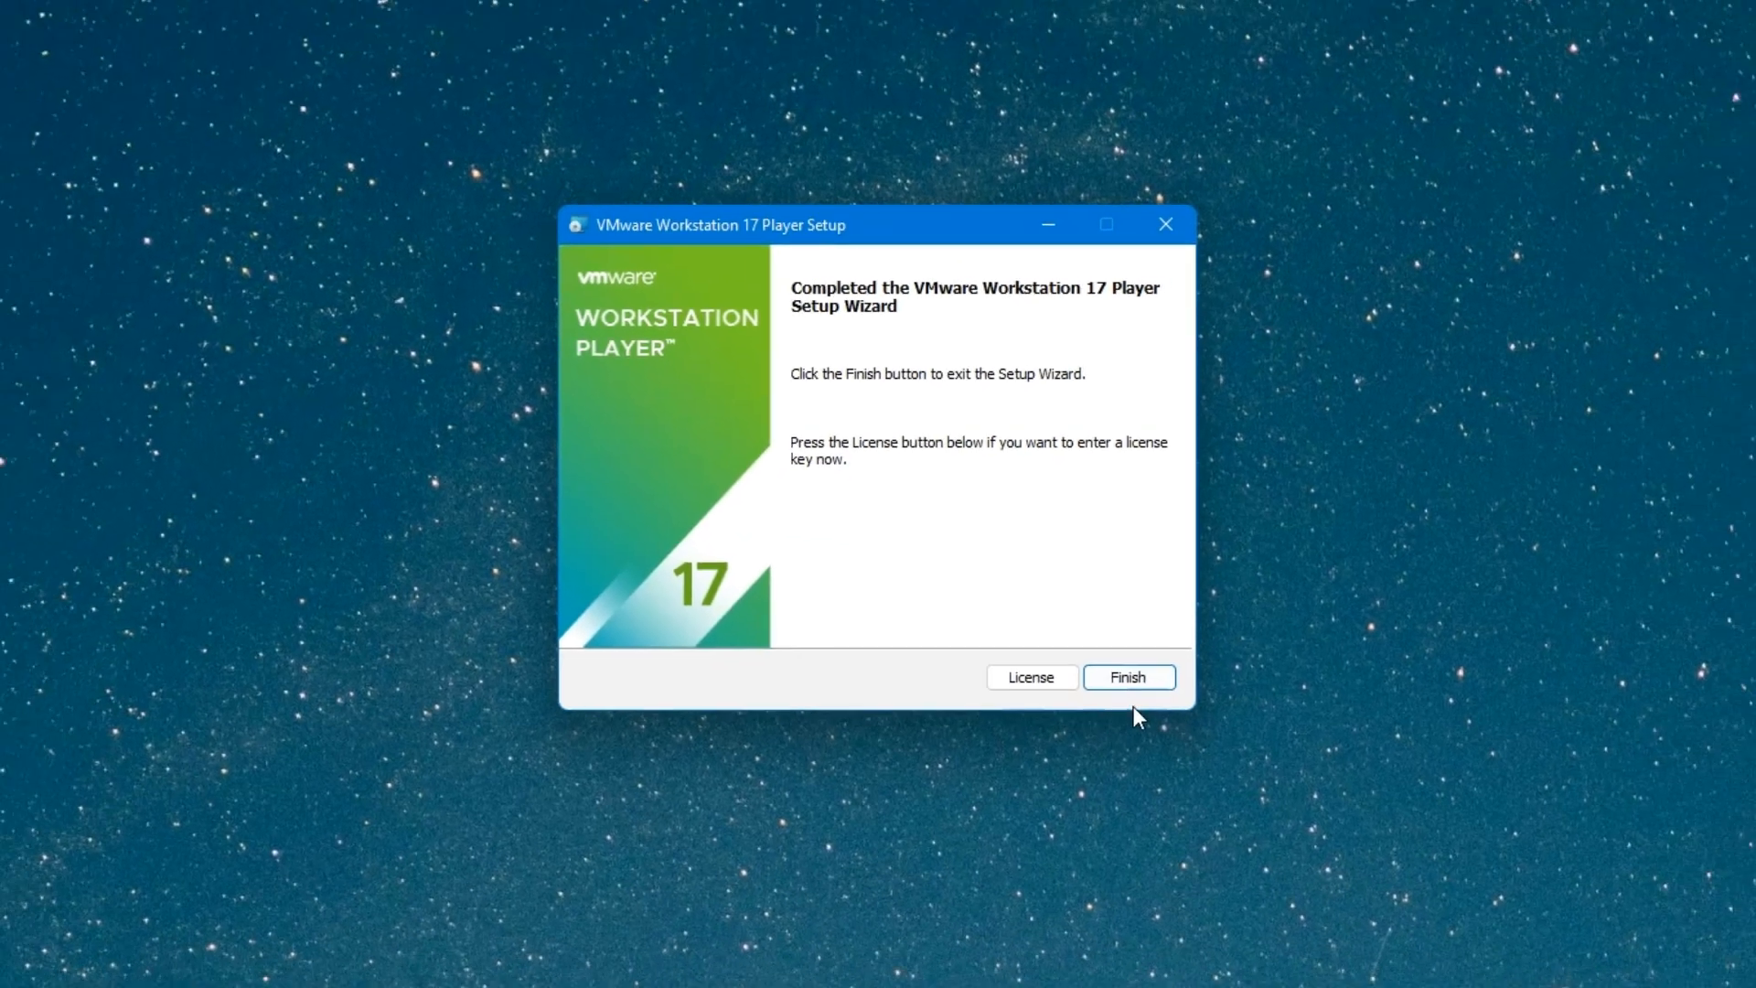
{"action": "left_click", "coordinate": [1129, 676]}
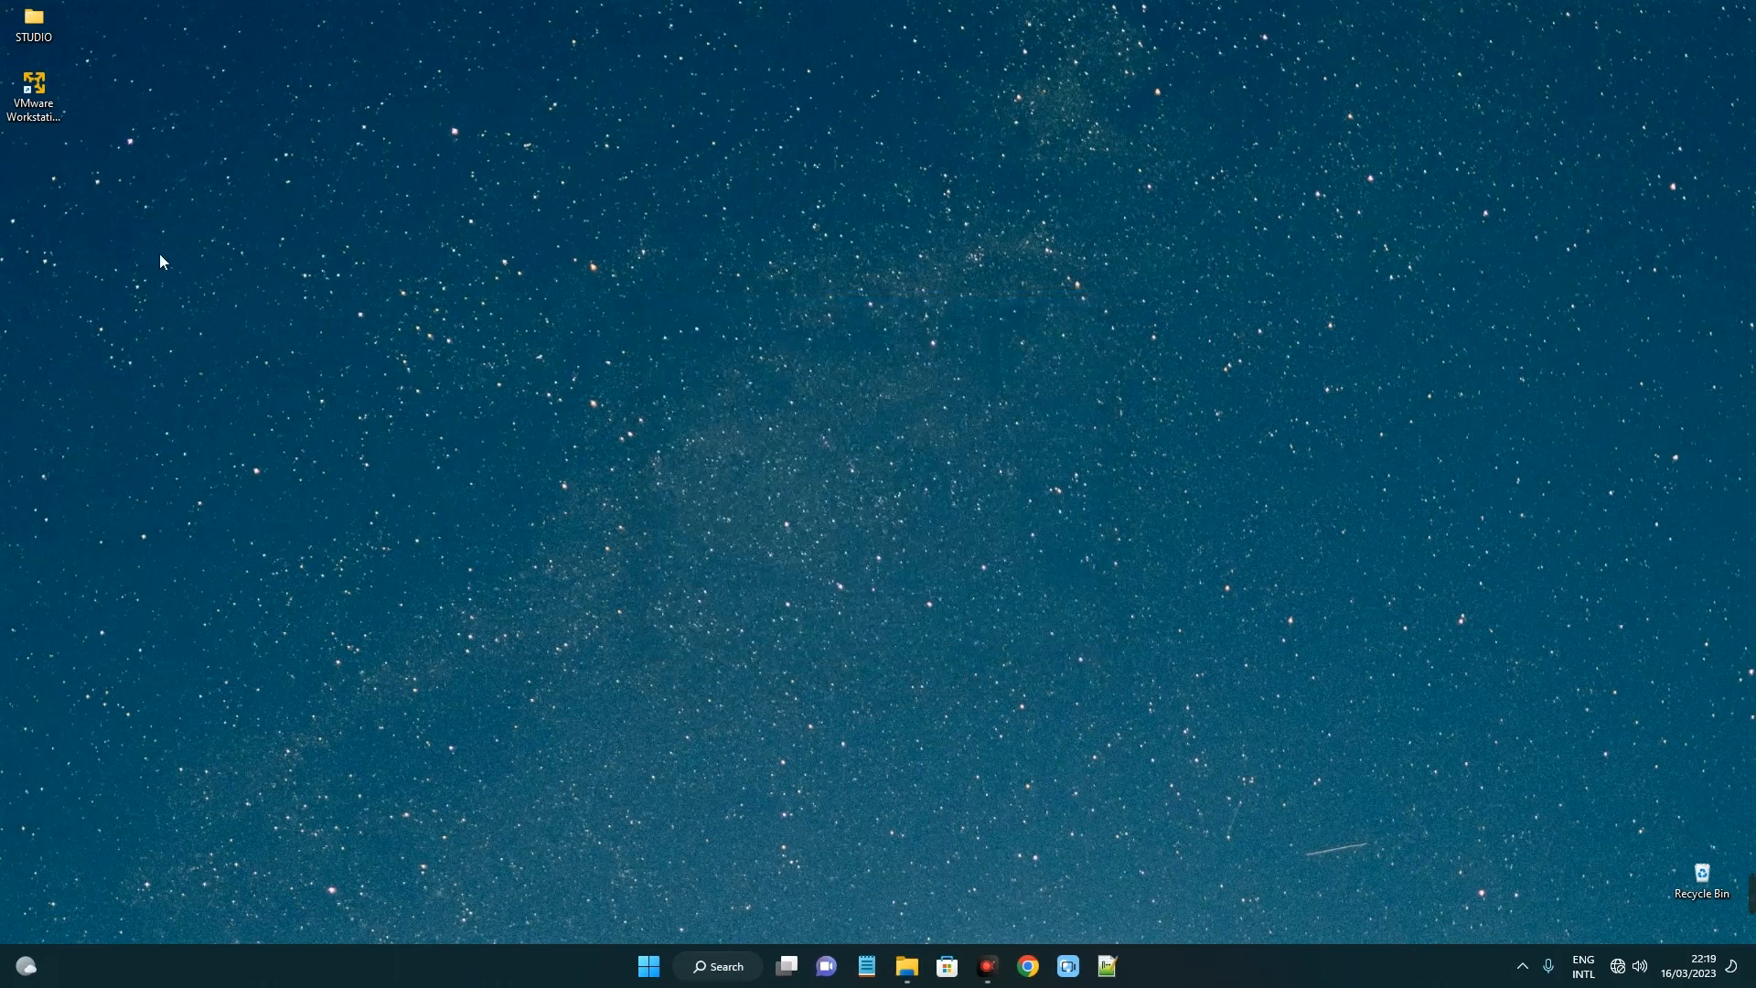
Launch Workstation 17 Player from its desktop shortcut under the free non-commercial licence.
{"action": "left_click", "coordinate": [52, 111]}
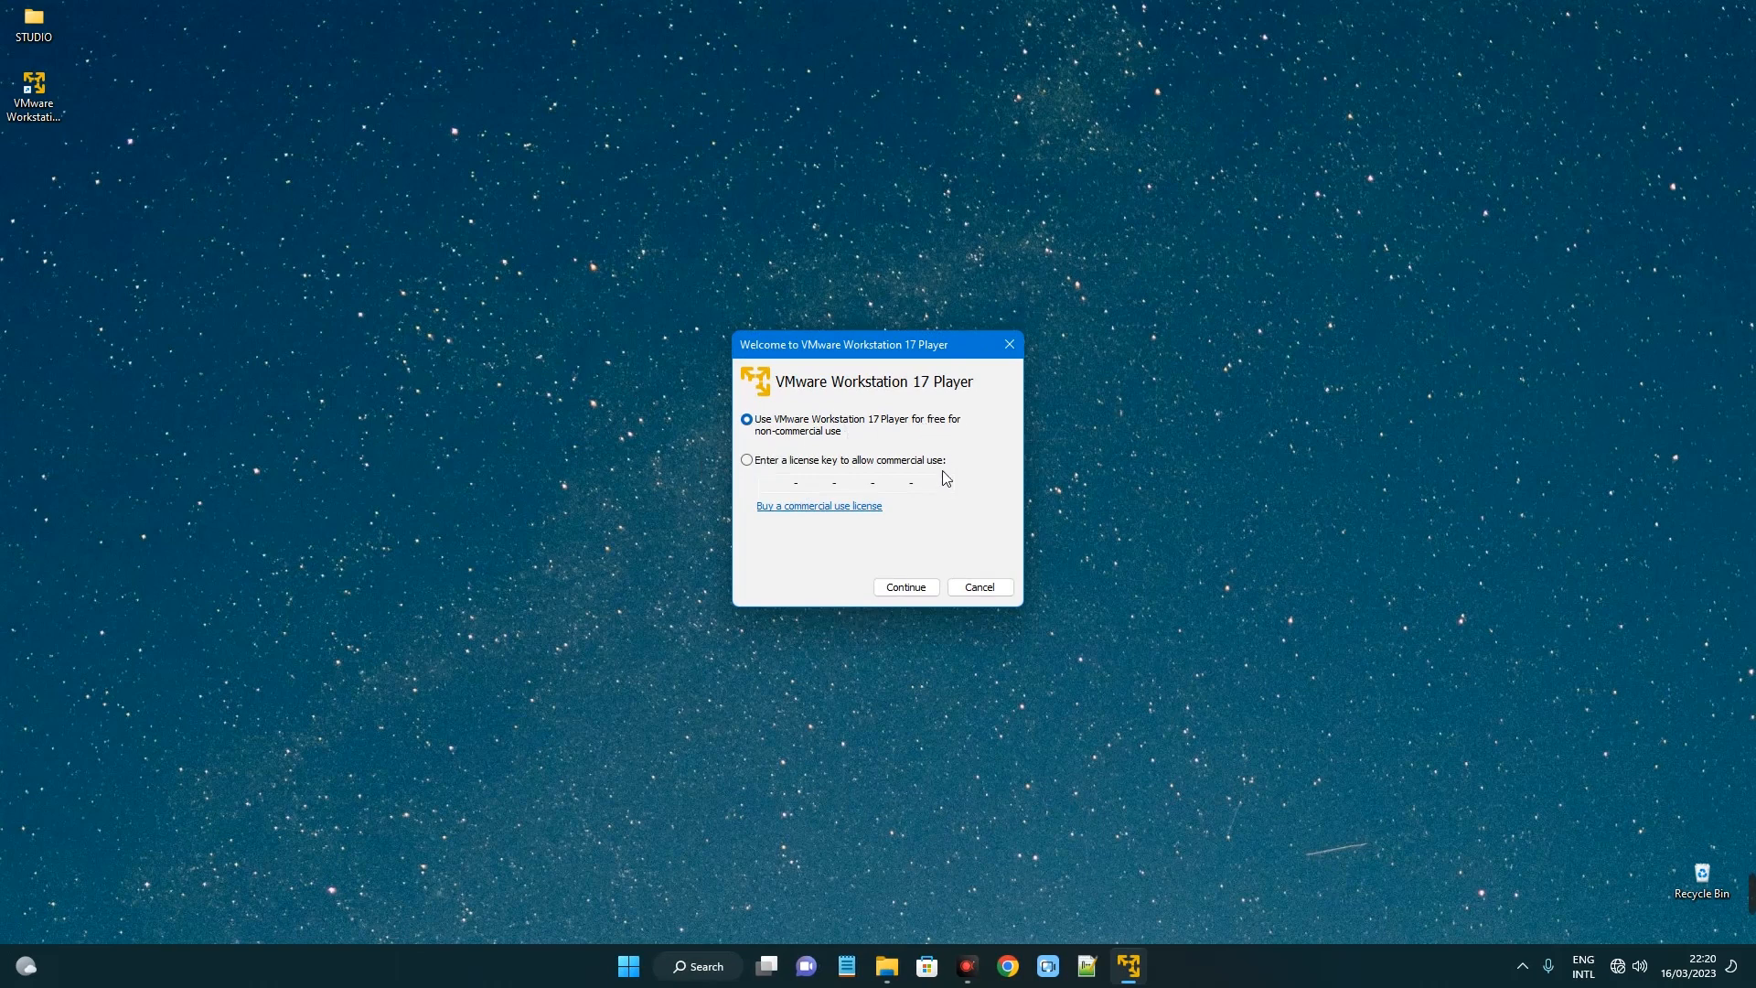
{"action": "left_click", "coordinate": [914, 588]}
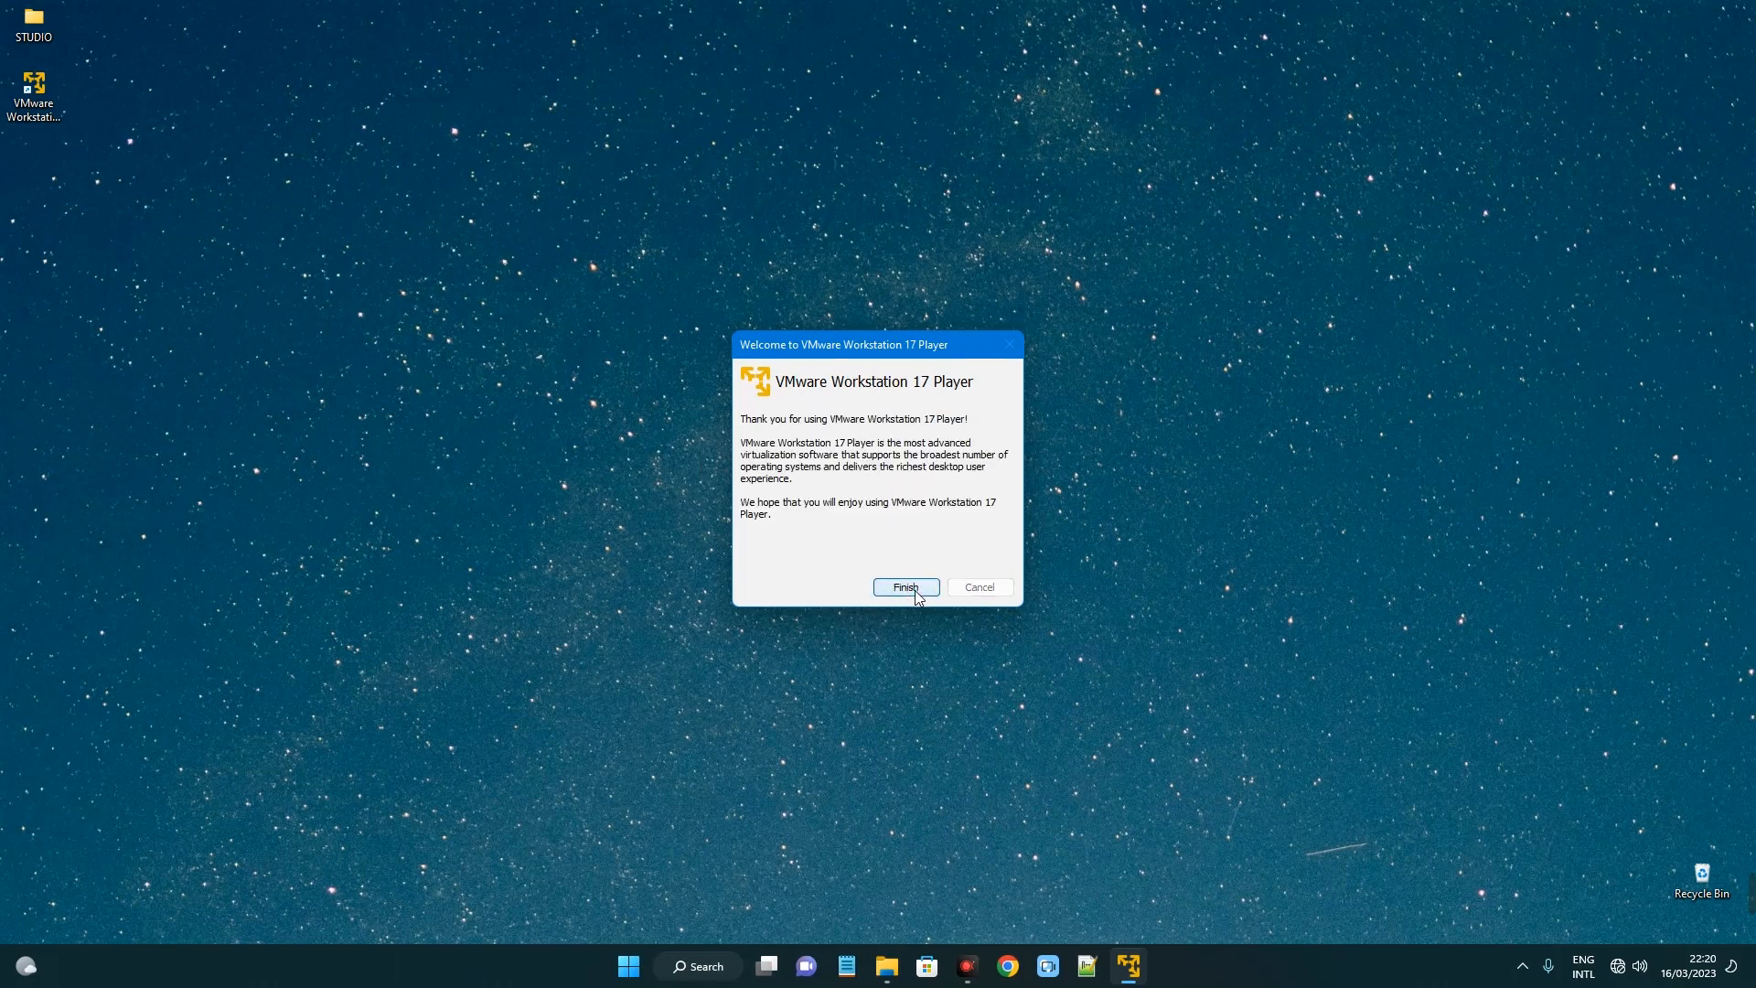
{"action": "left_click", "coordinate": [914, 588]}
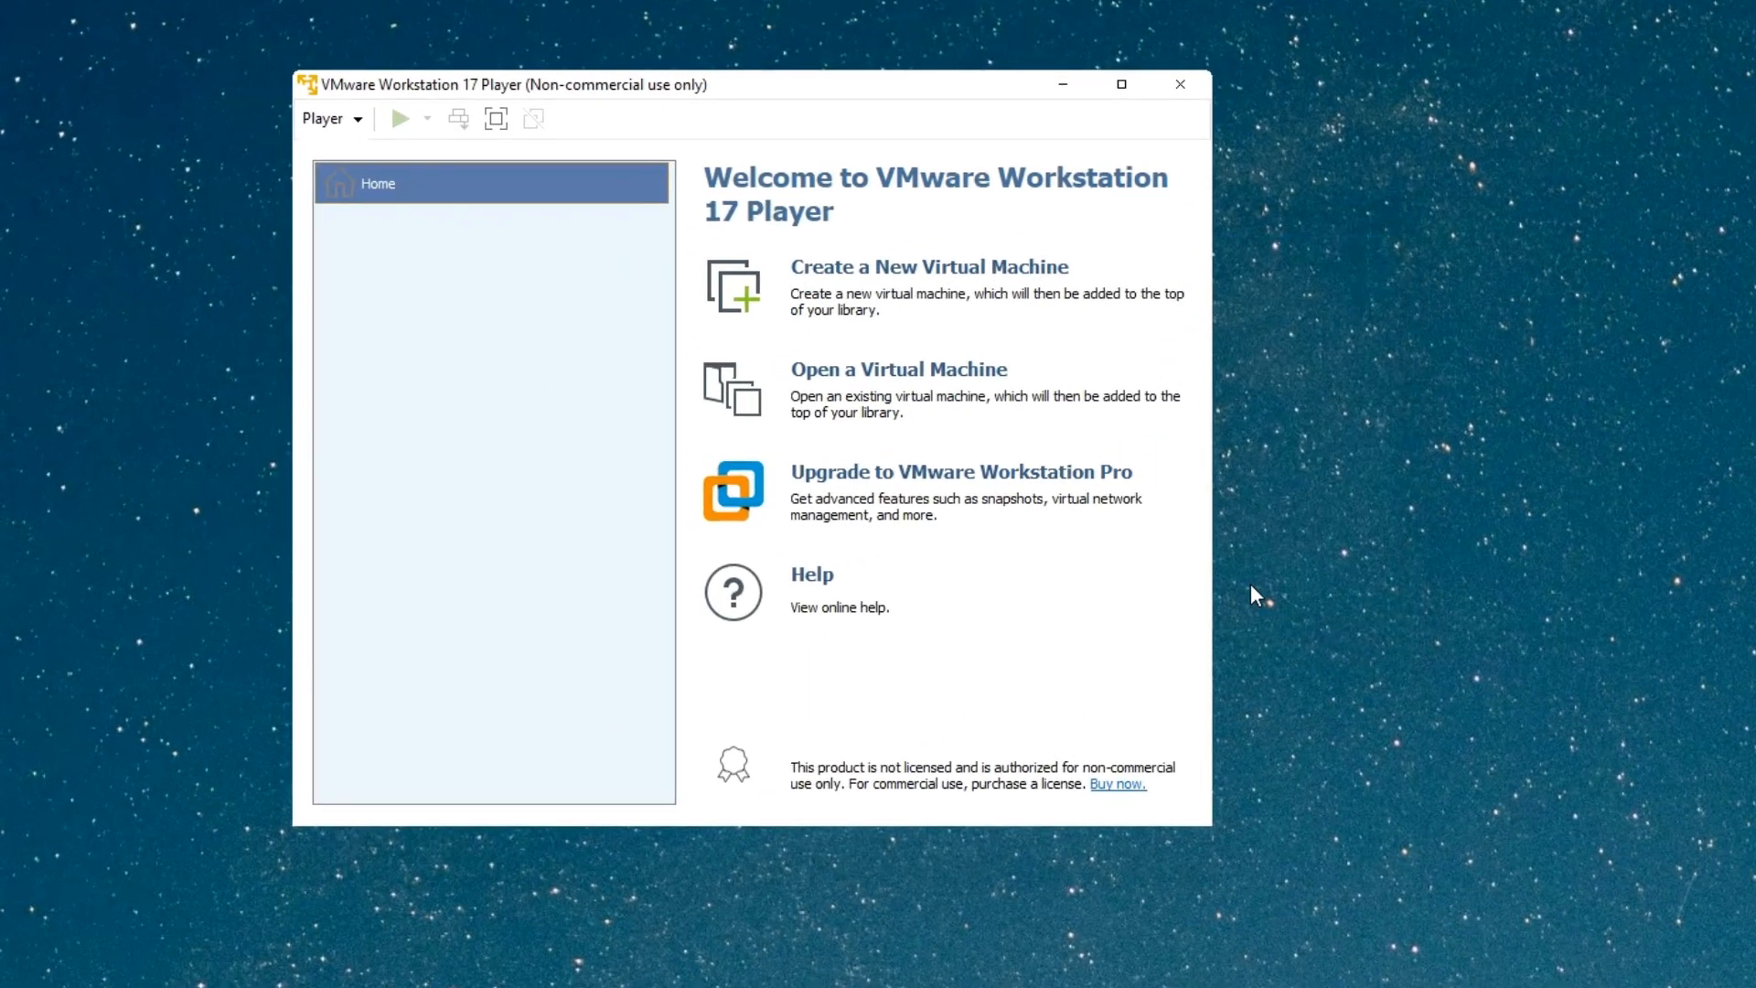
Create a new VM using kali-linux-2023.1-installer-amd64.iso from Downloads as the installer disc image.
{"action": "left_click", "coordinate": [901, 272]}
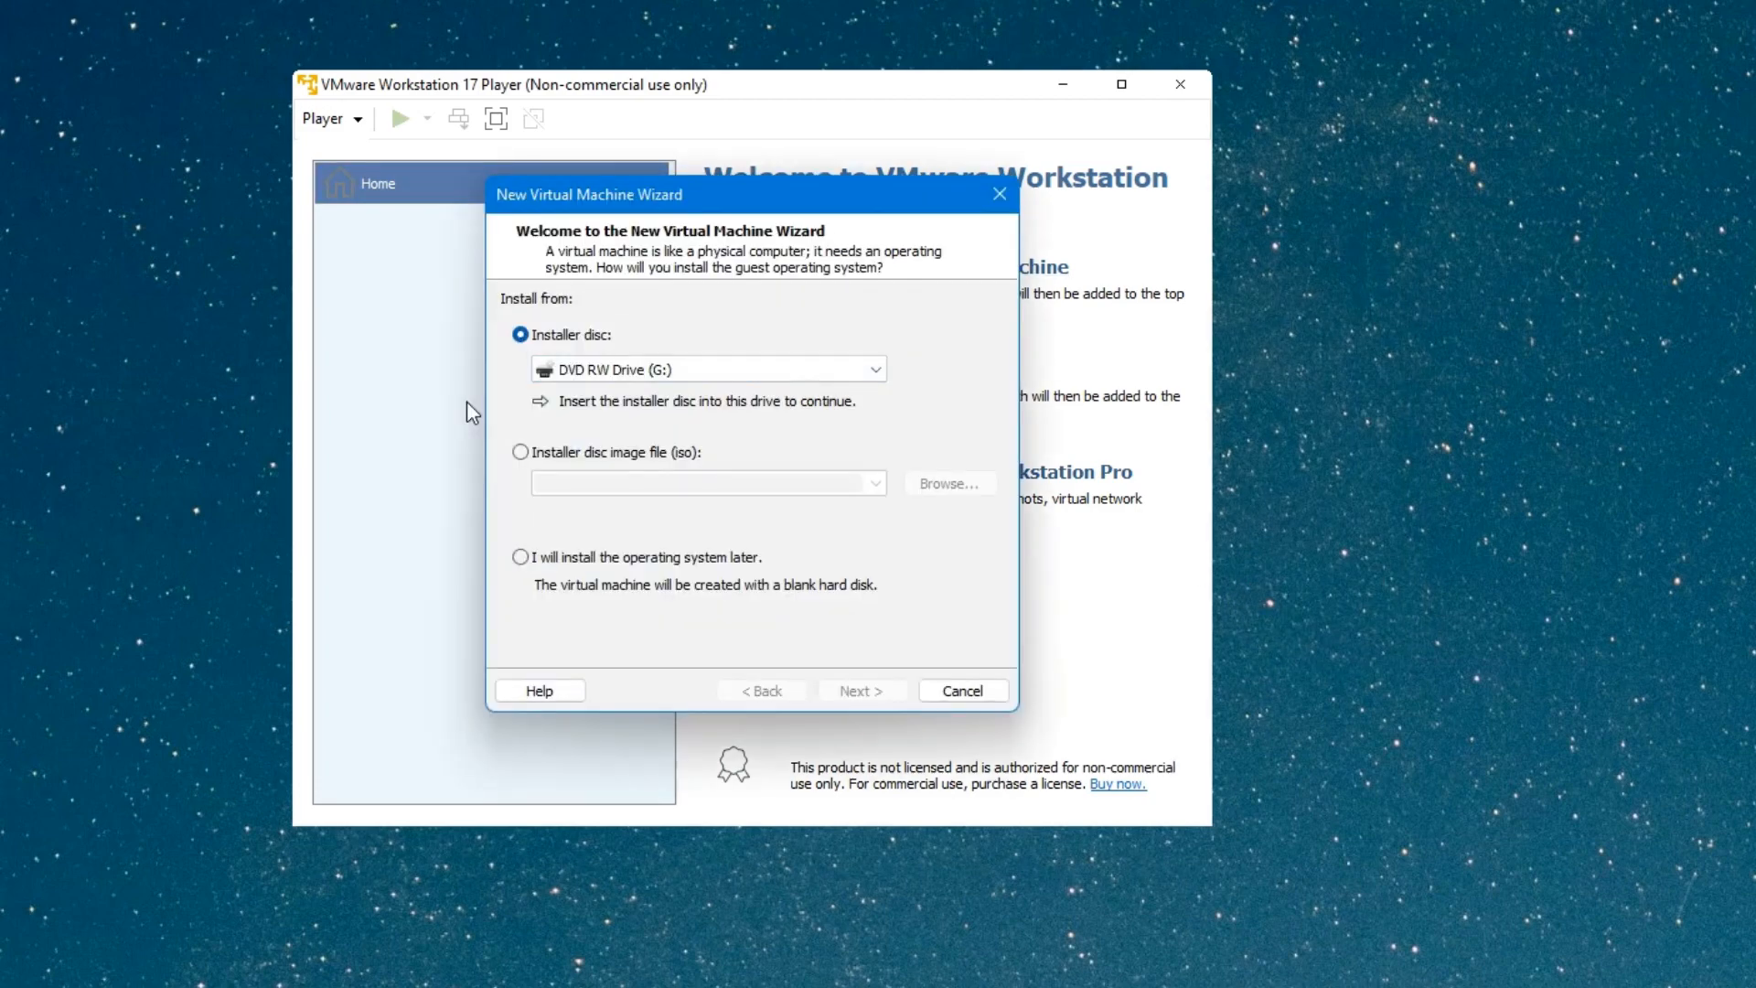
{"action": "left_click", "coordinate": [667, 450]}
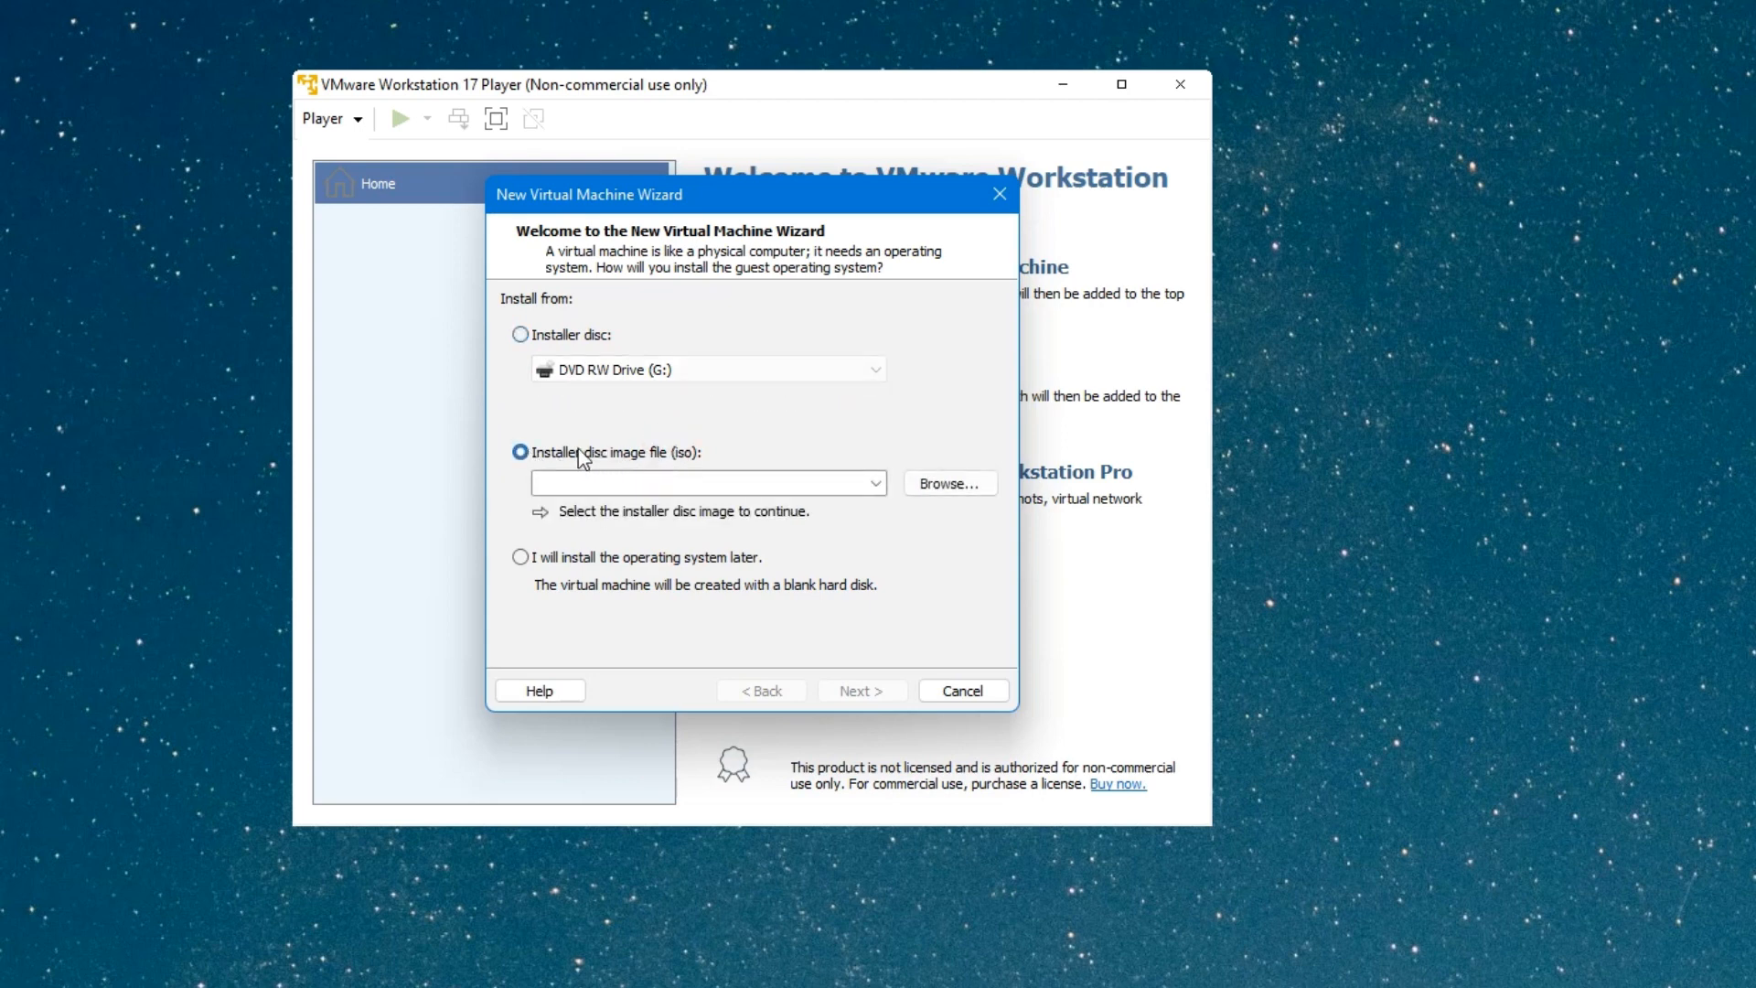
{"action": "left_click", "coordinate": [984, 487]}
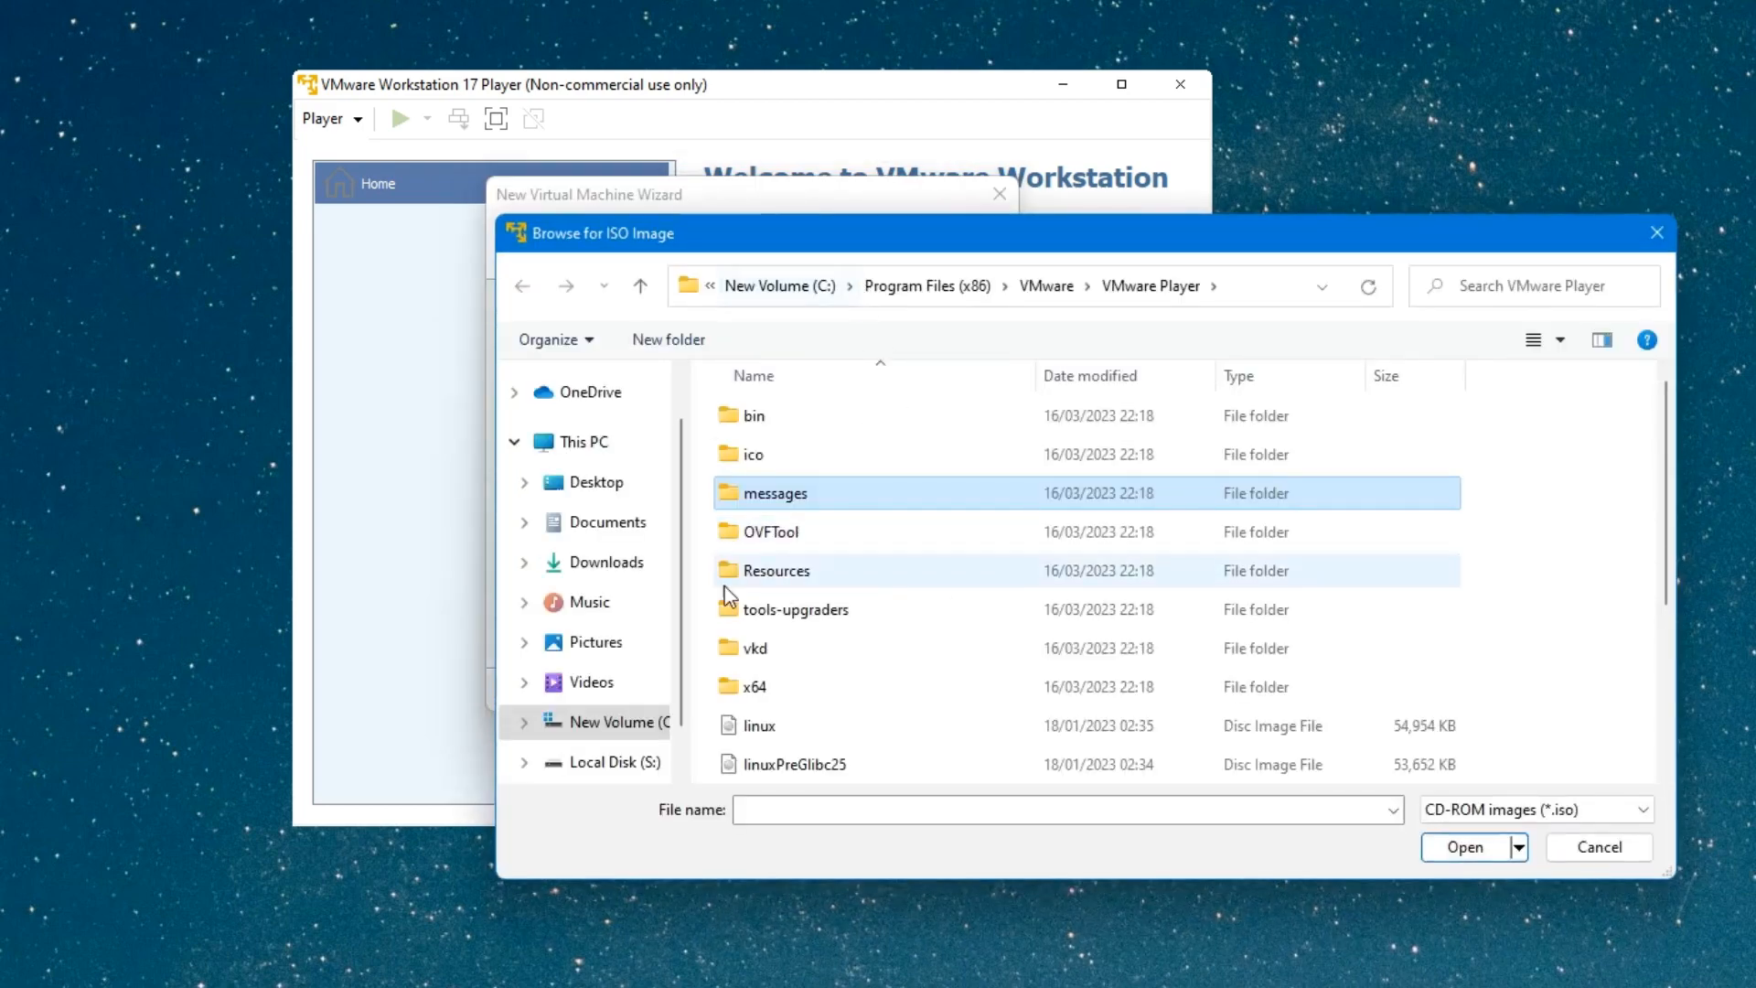
{"action": "left_click", "coordinate": [615, 565]}
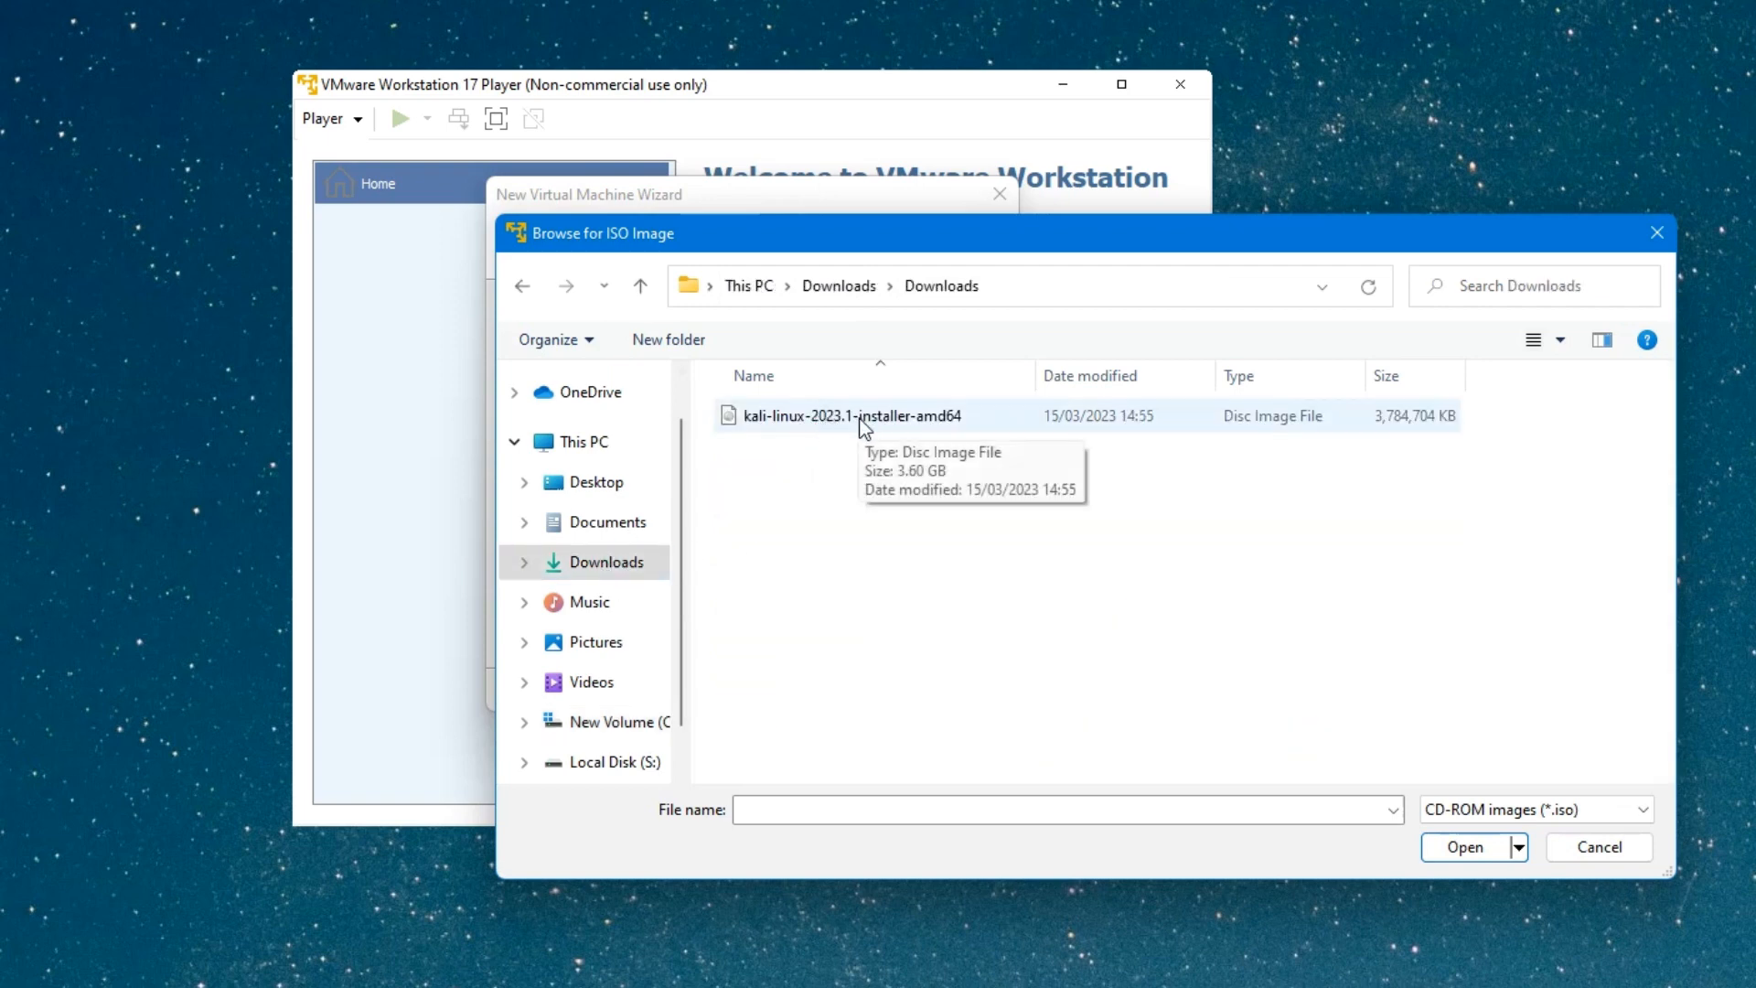
{"action": "left_click", "coordinate": [860, 419]}
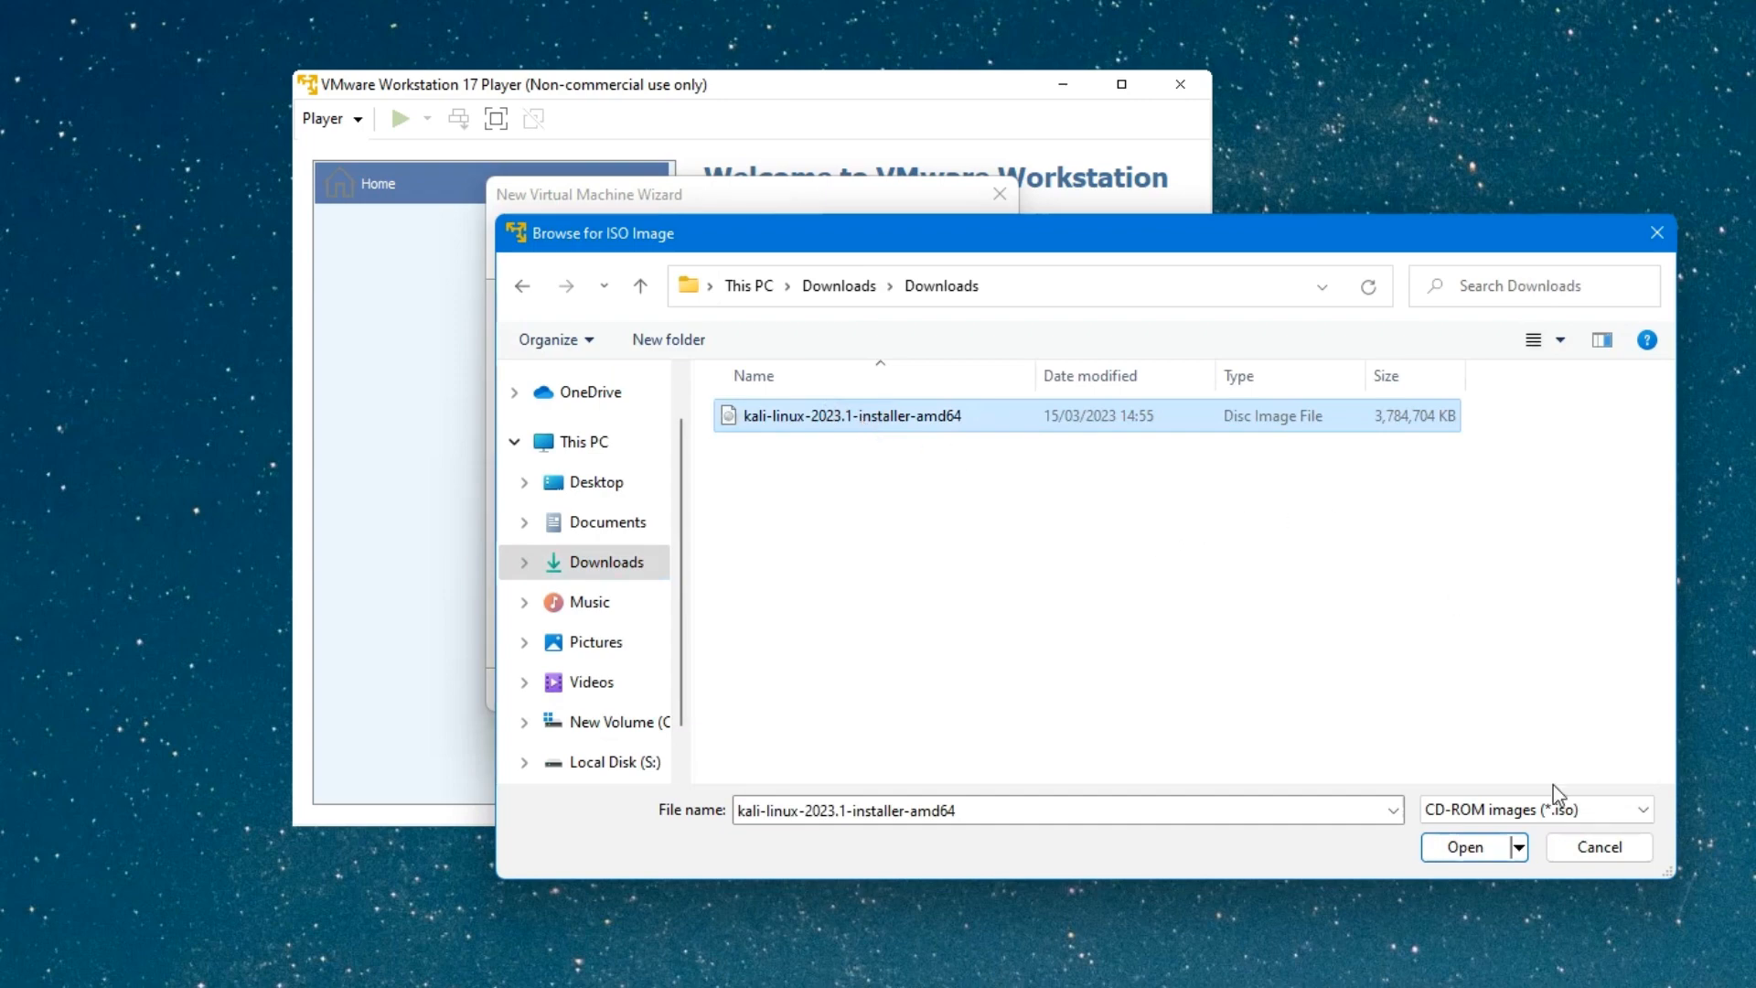
{"action": "left_click", "coordinate": [1461, 847]}
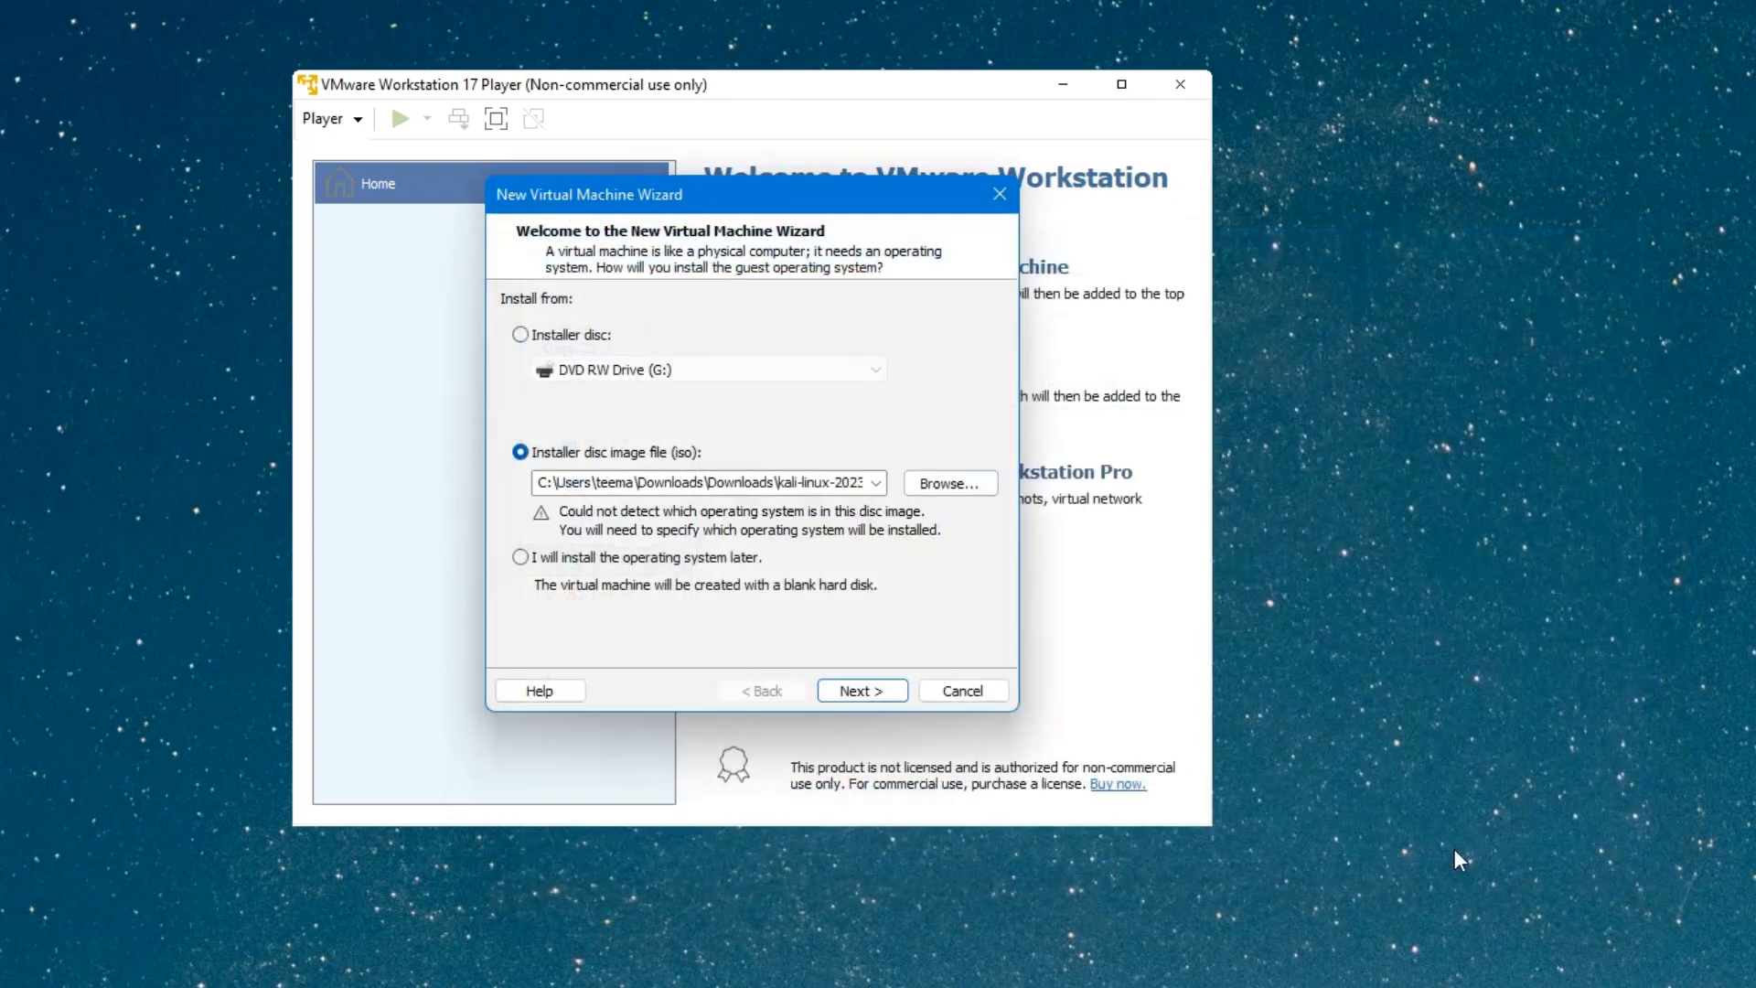
Set the guest operating system to Linux, Other Linux 5.x kernel 64-bit.
{"action": "left_click", "coordinate": [843, 689]}
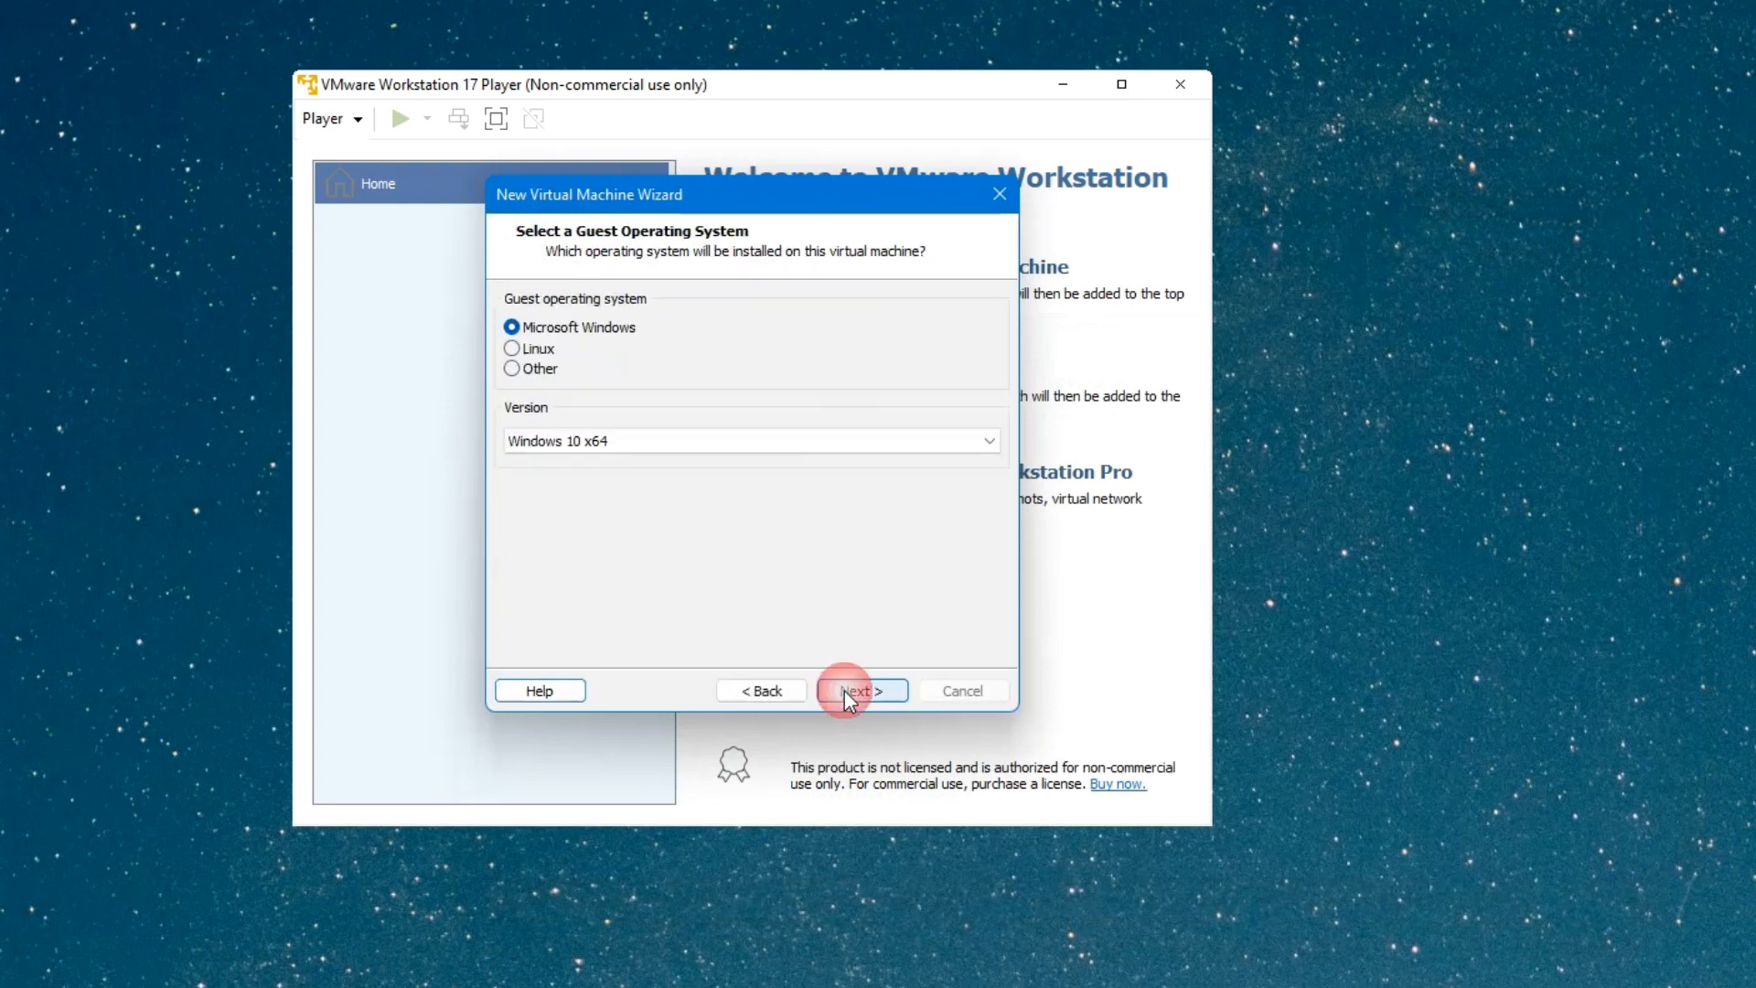
{"action": "left_click", "coordinate": [540, 353]}
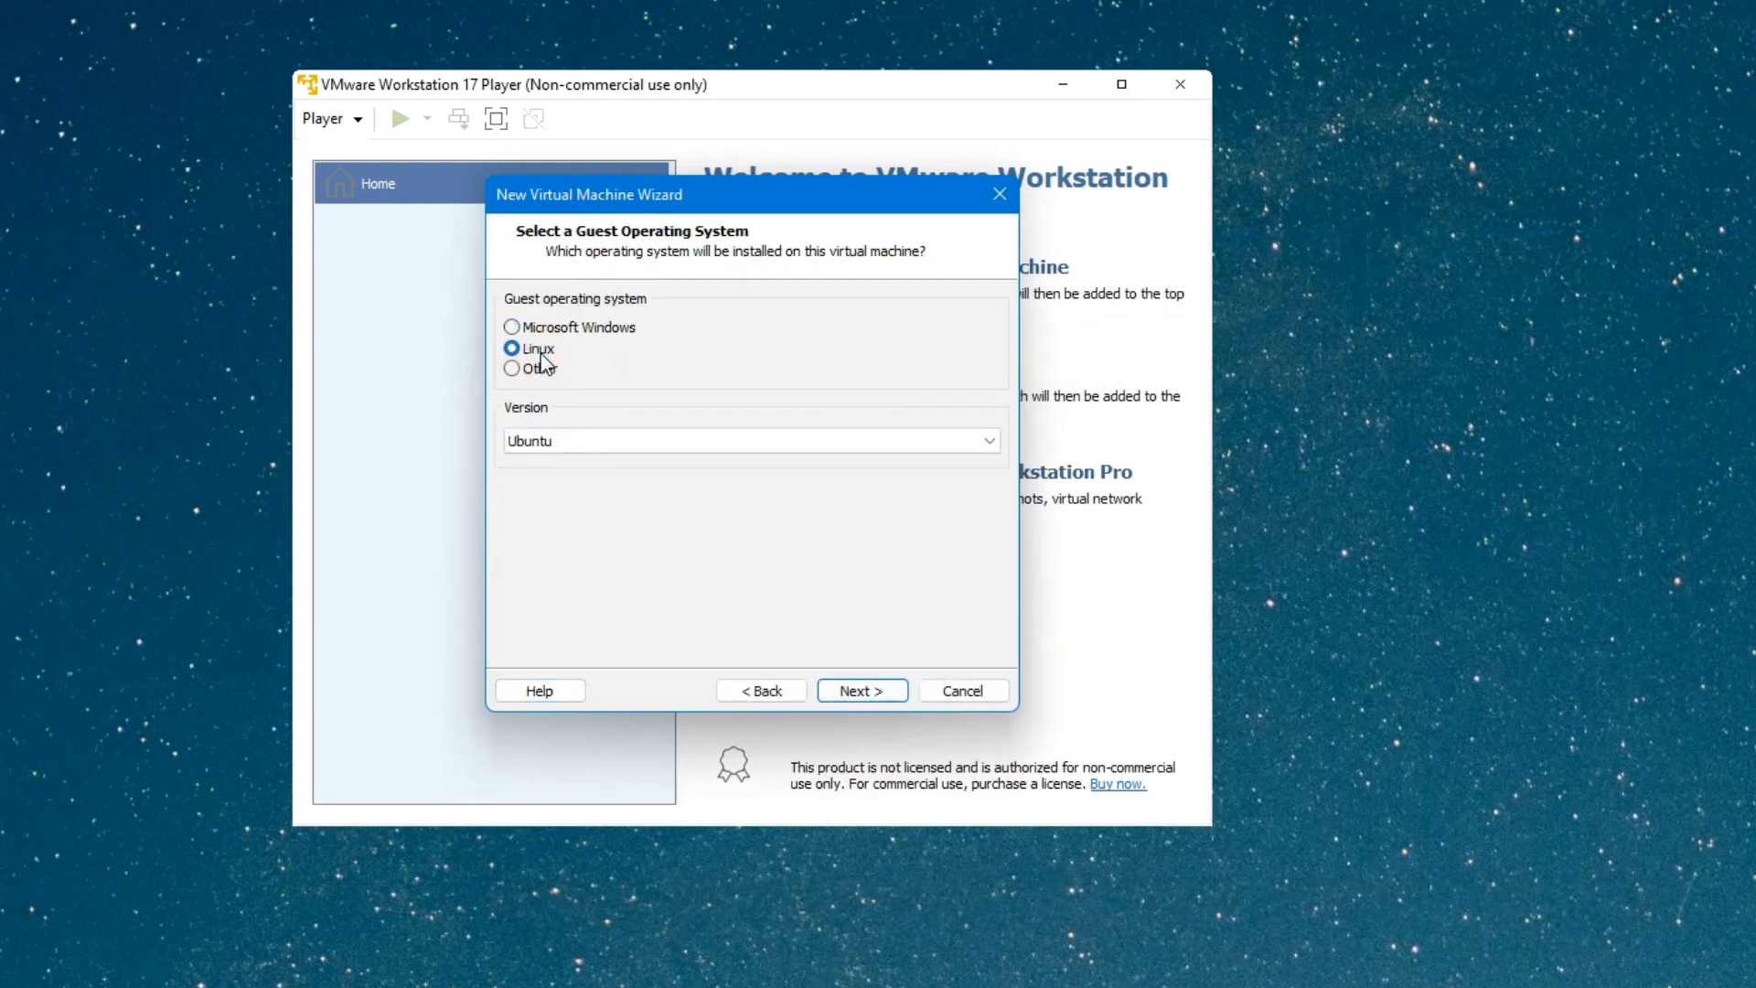
{"action": "left_click", "coordinate": [665, 444]}
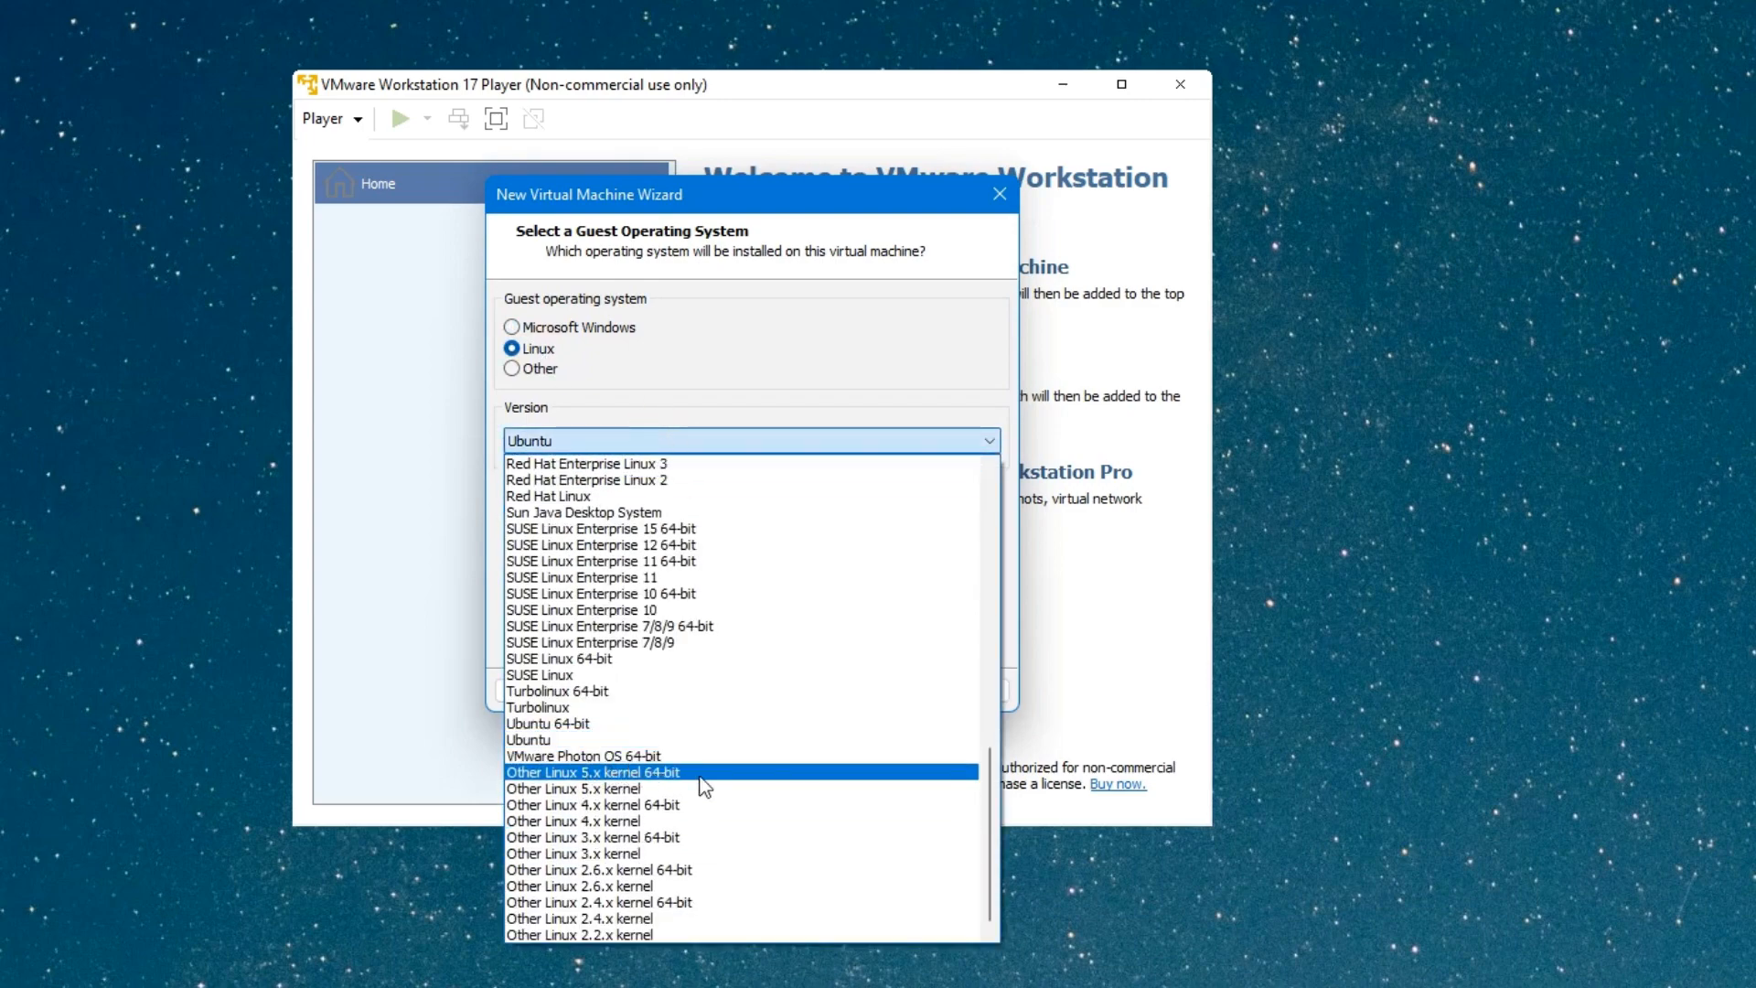
{"action": "left_click", "coordinate": [678, 776]}
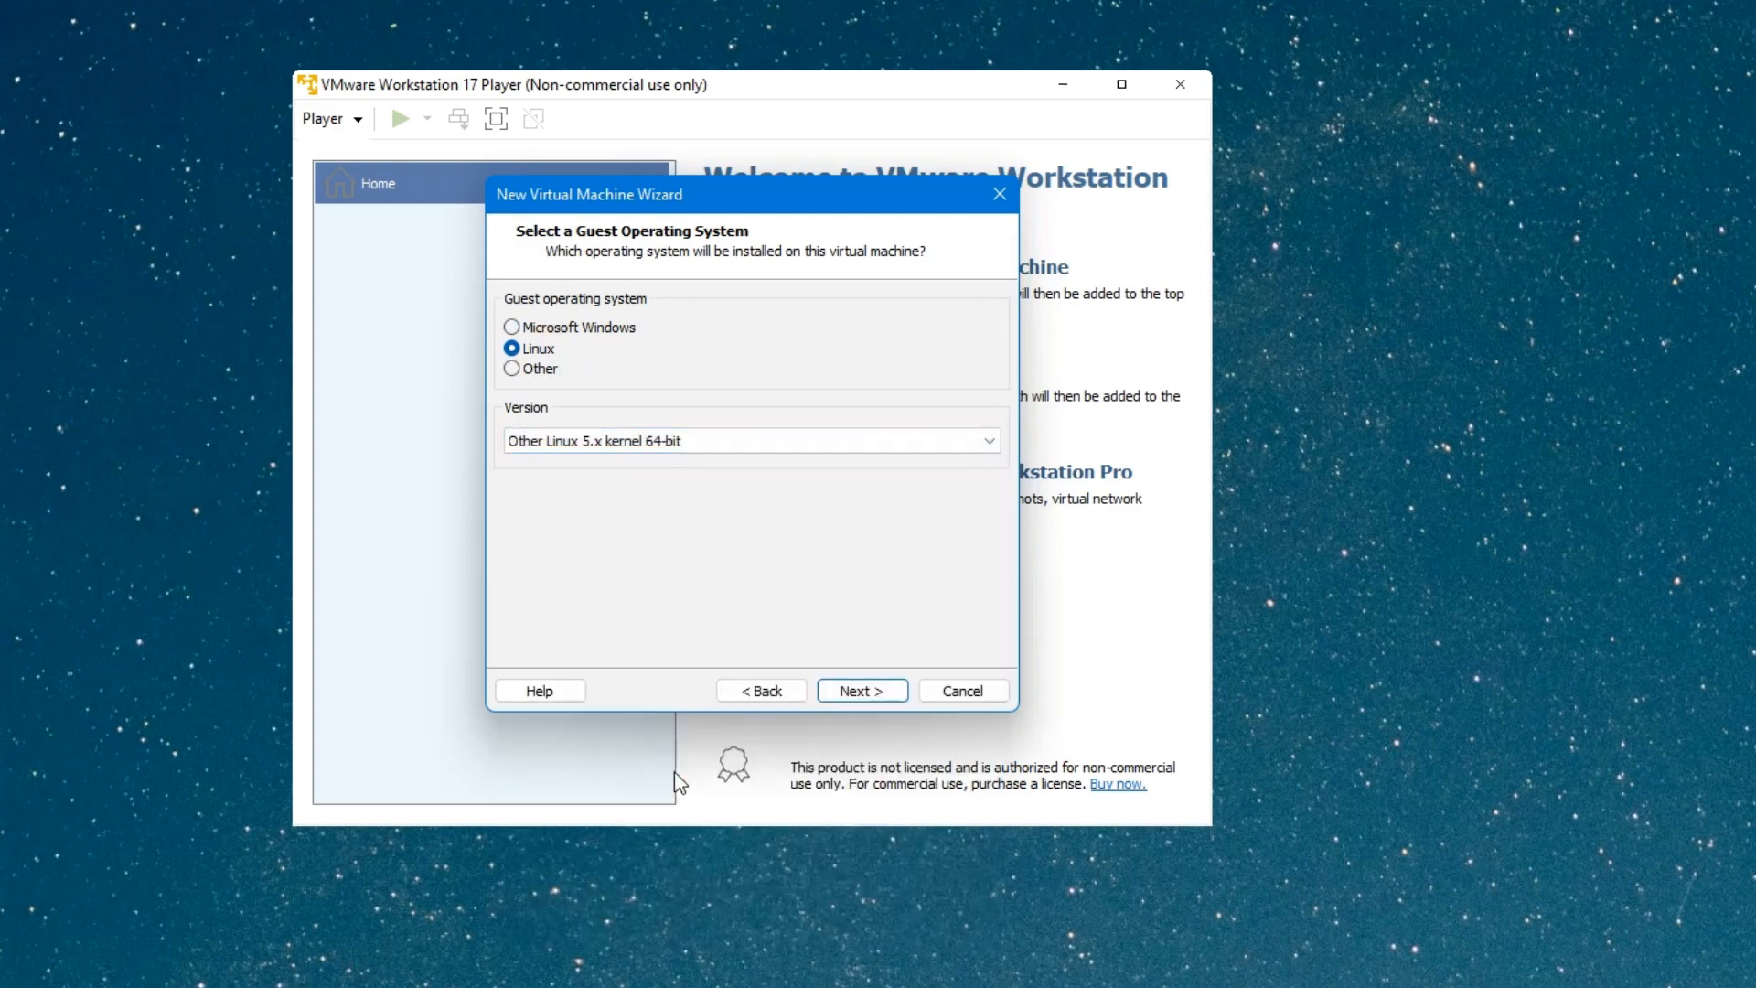
{"action": "left_click", "coordinate": [860, 690]}
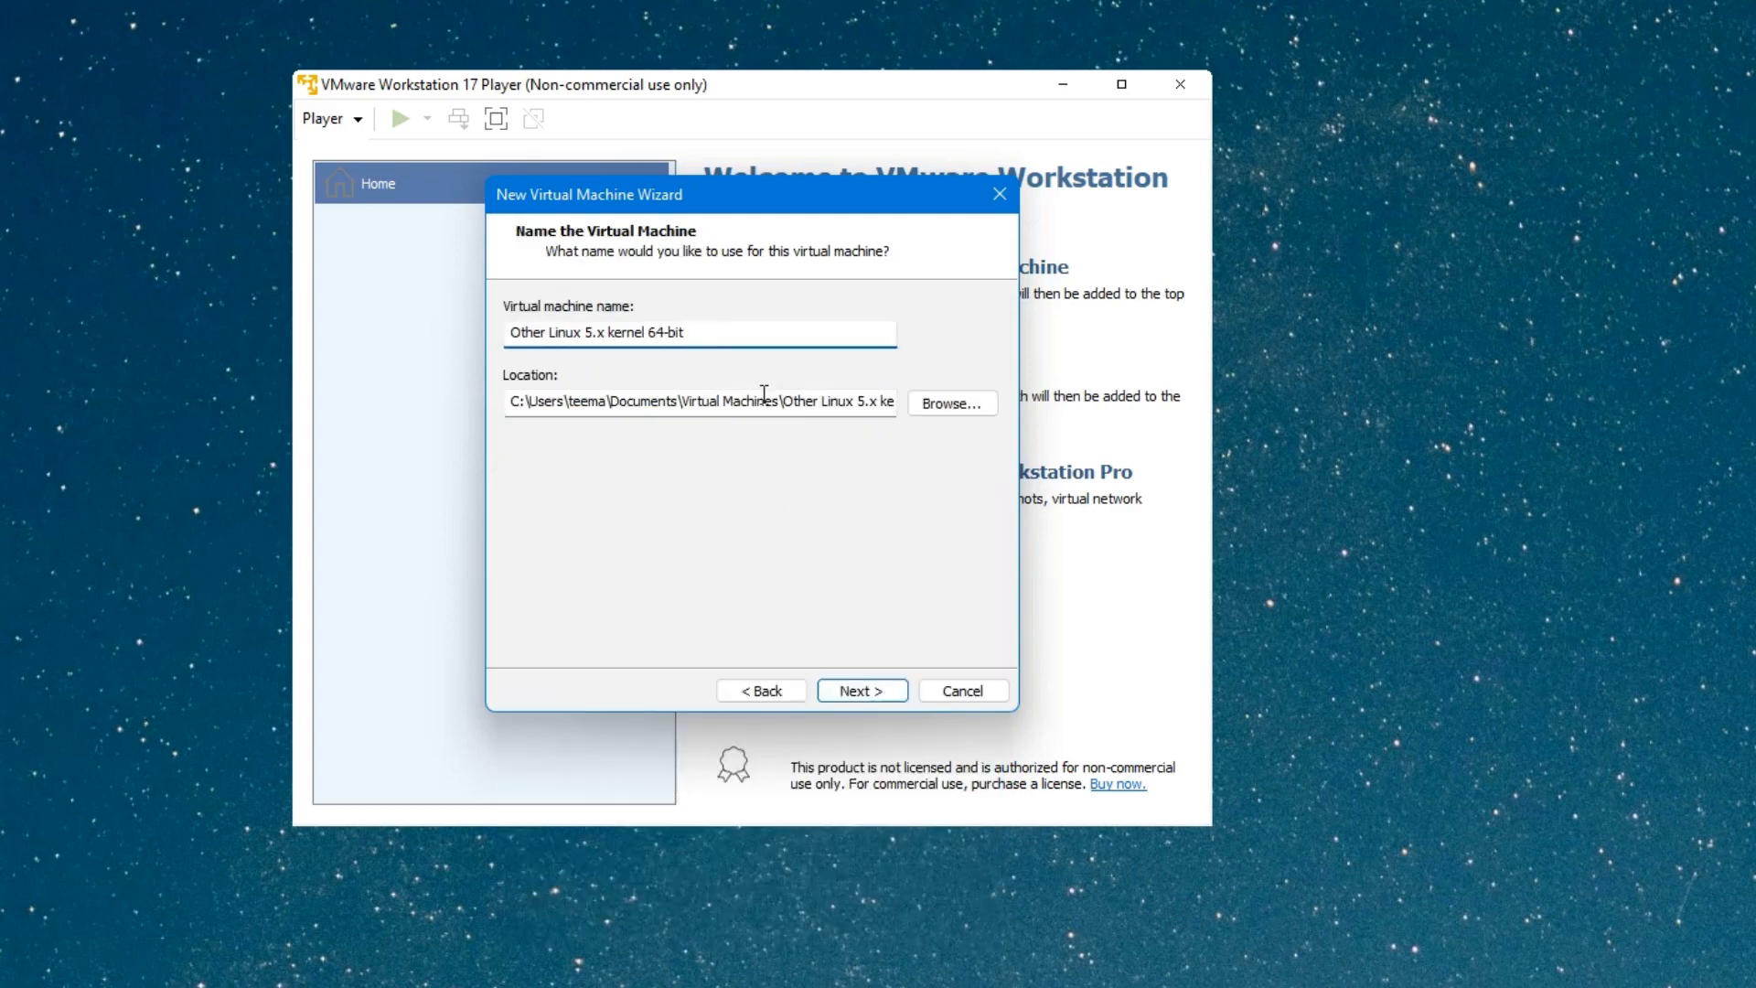
Name the virtual machine 'Kali Linux 2023.1', keeping the default location.
{"action": "left_click_drag", "start_coordinate": [693, 336], "coordinate": [414, 334]}
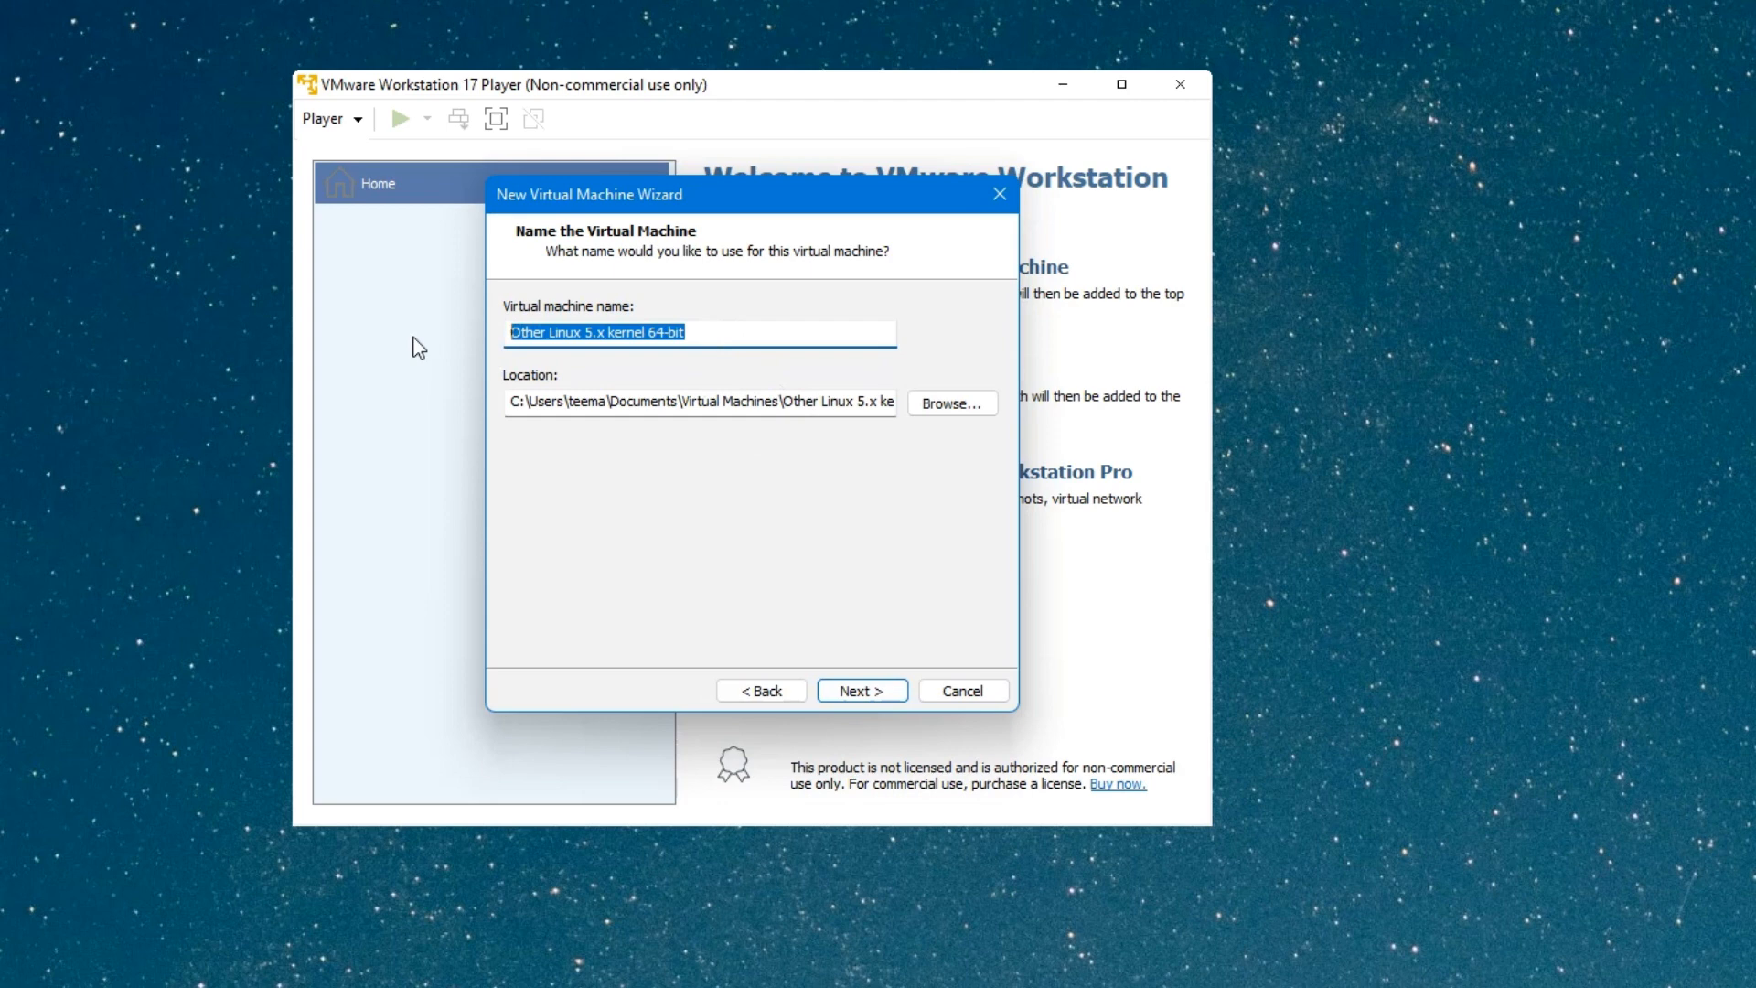
{"action": "type", "text": "Kali Linux 2023.1"}
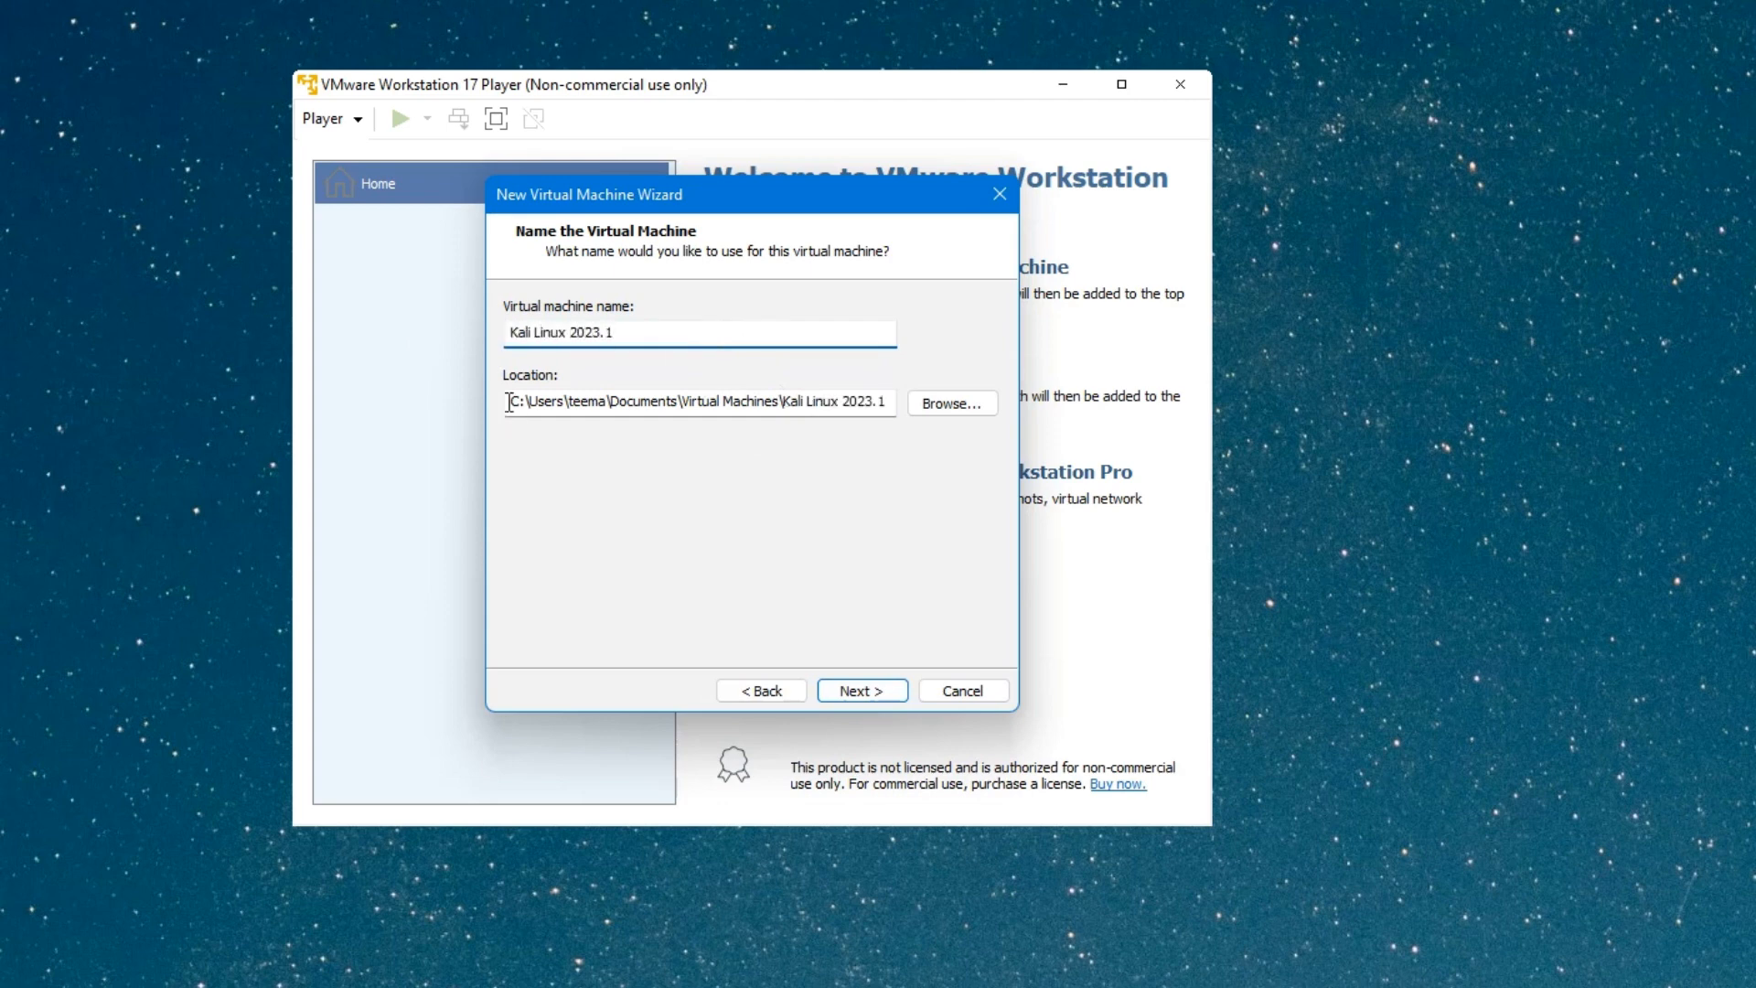
{"action": "left_click_drag", "start_coordinate": [509, 403], "coordinate": [925, 393]}
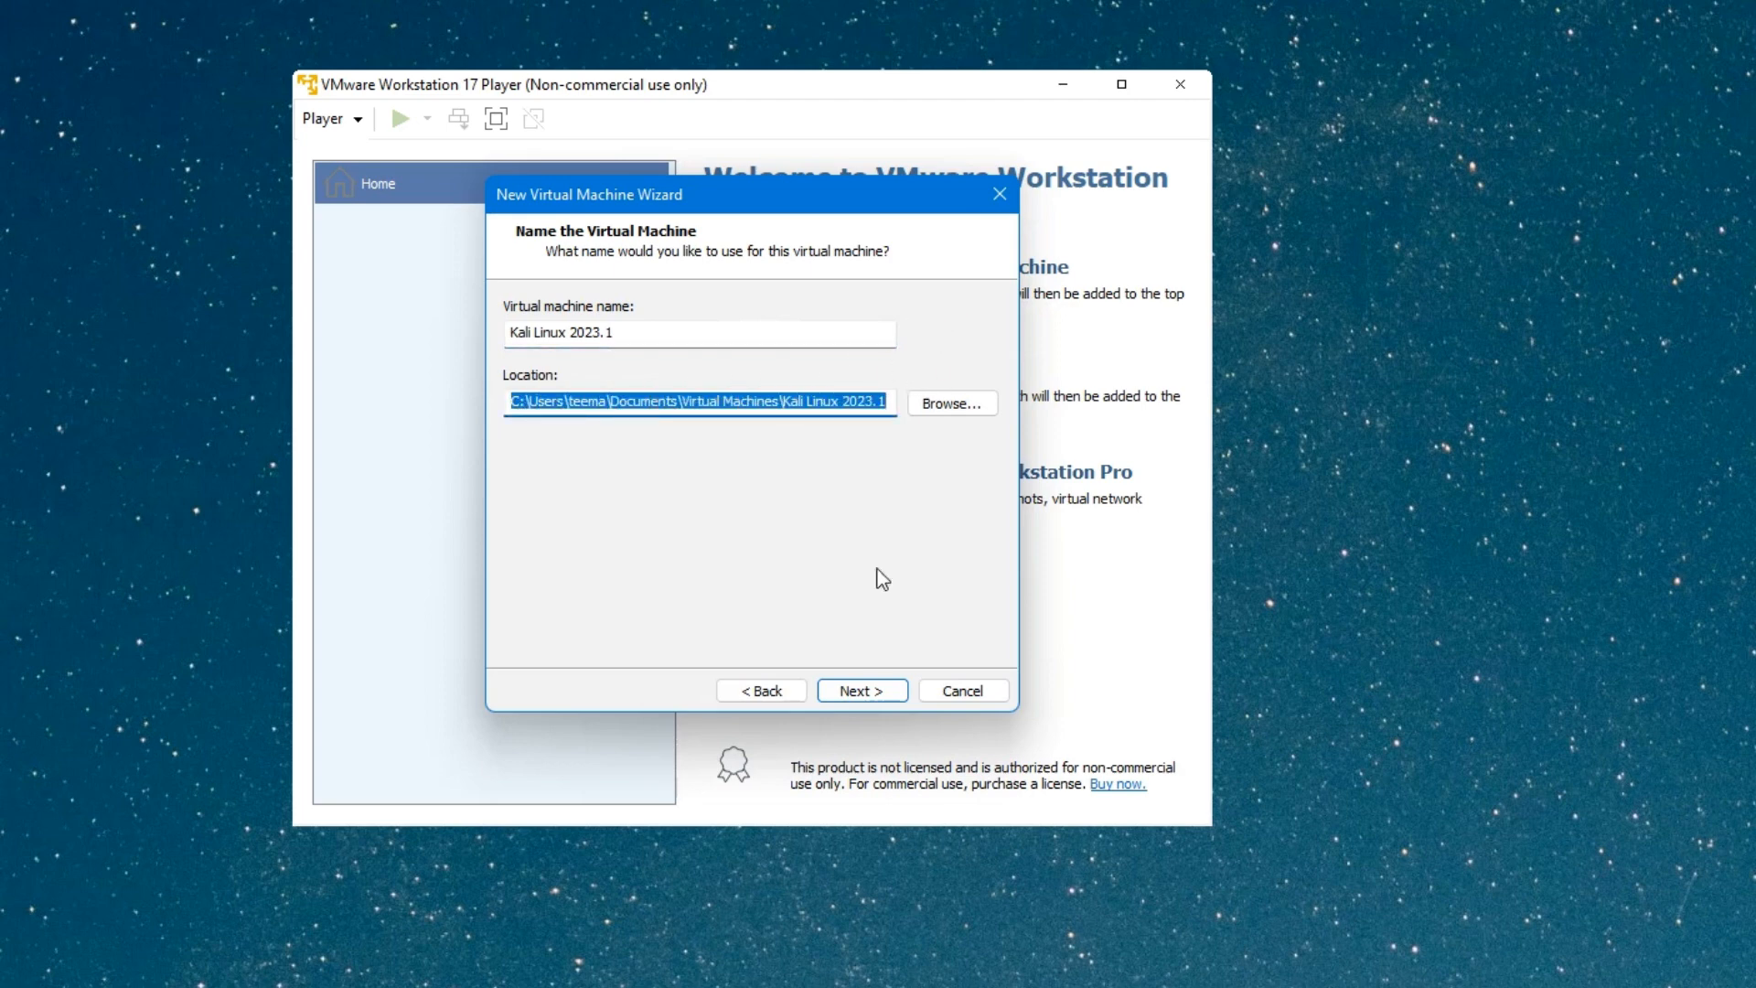
{"action": "left_click", "coordinate": [857, 691]}
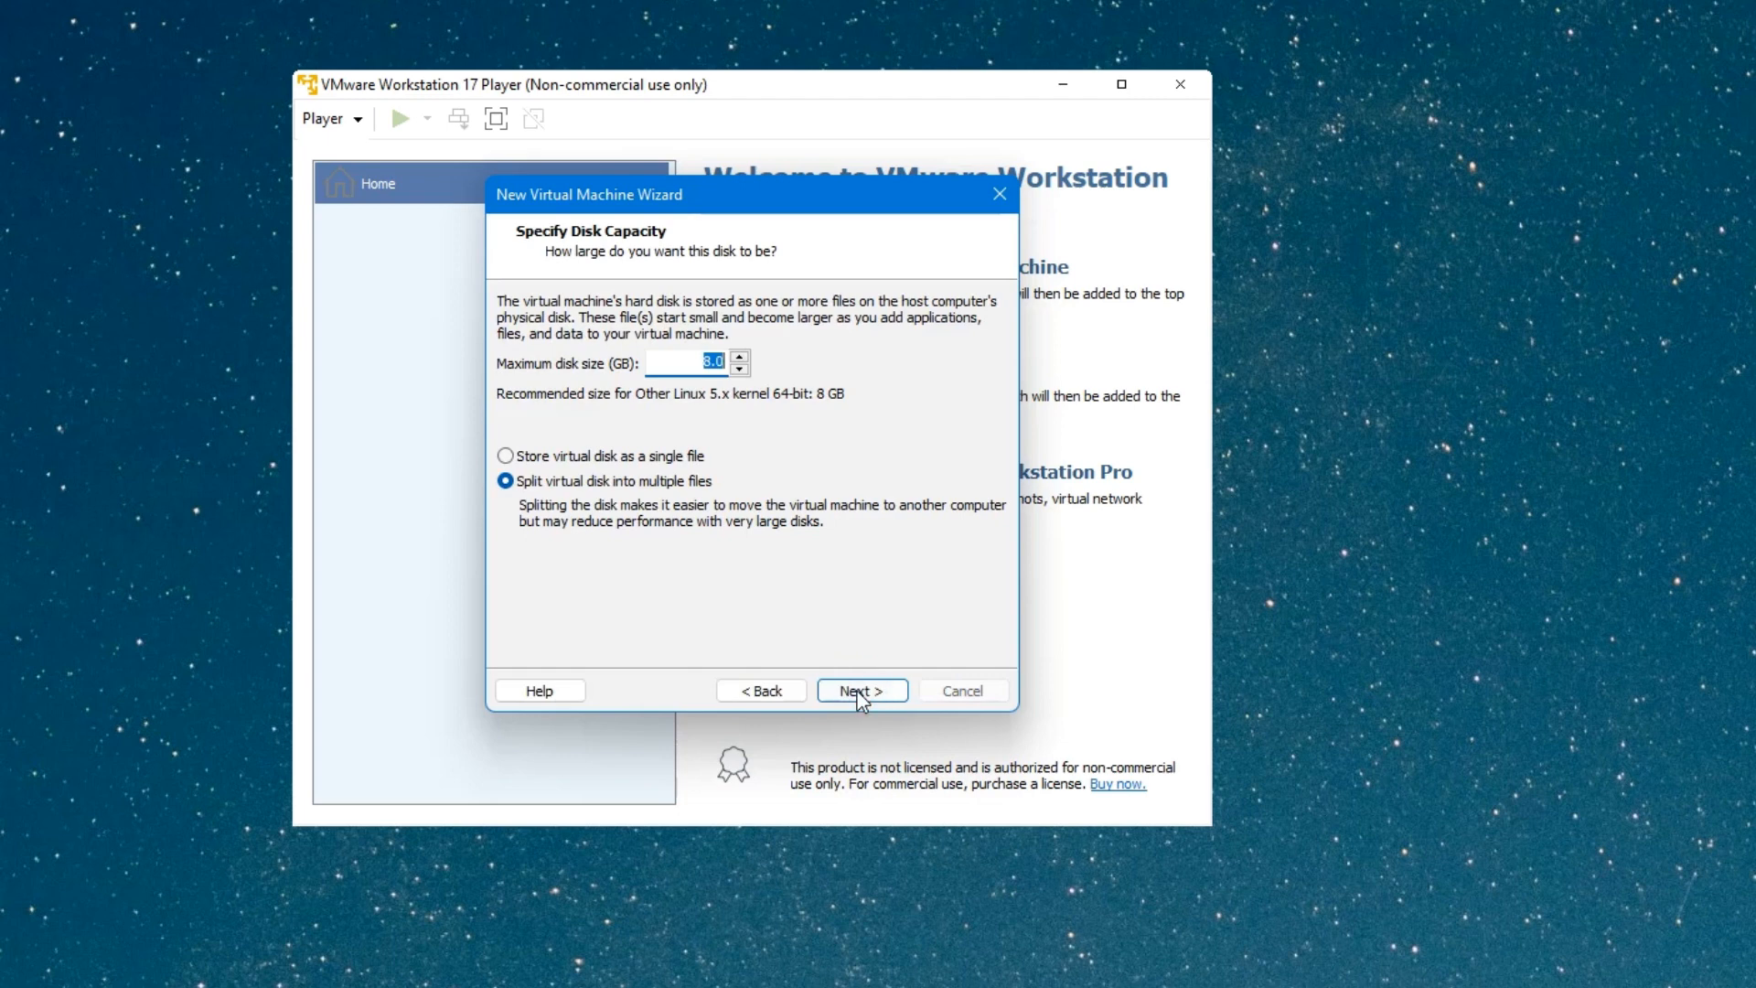
Change the maximum disk size to 80 GB and advance to the Ready to Create summary.
{"action": "left_click", "coordinate": [716, 358]}
{"action": "type", "text": "0"}
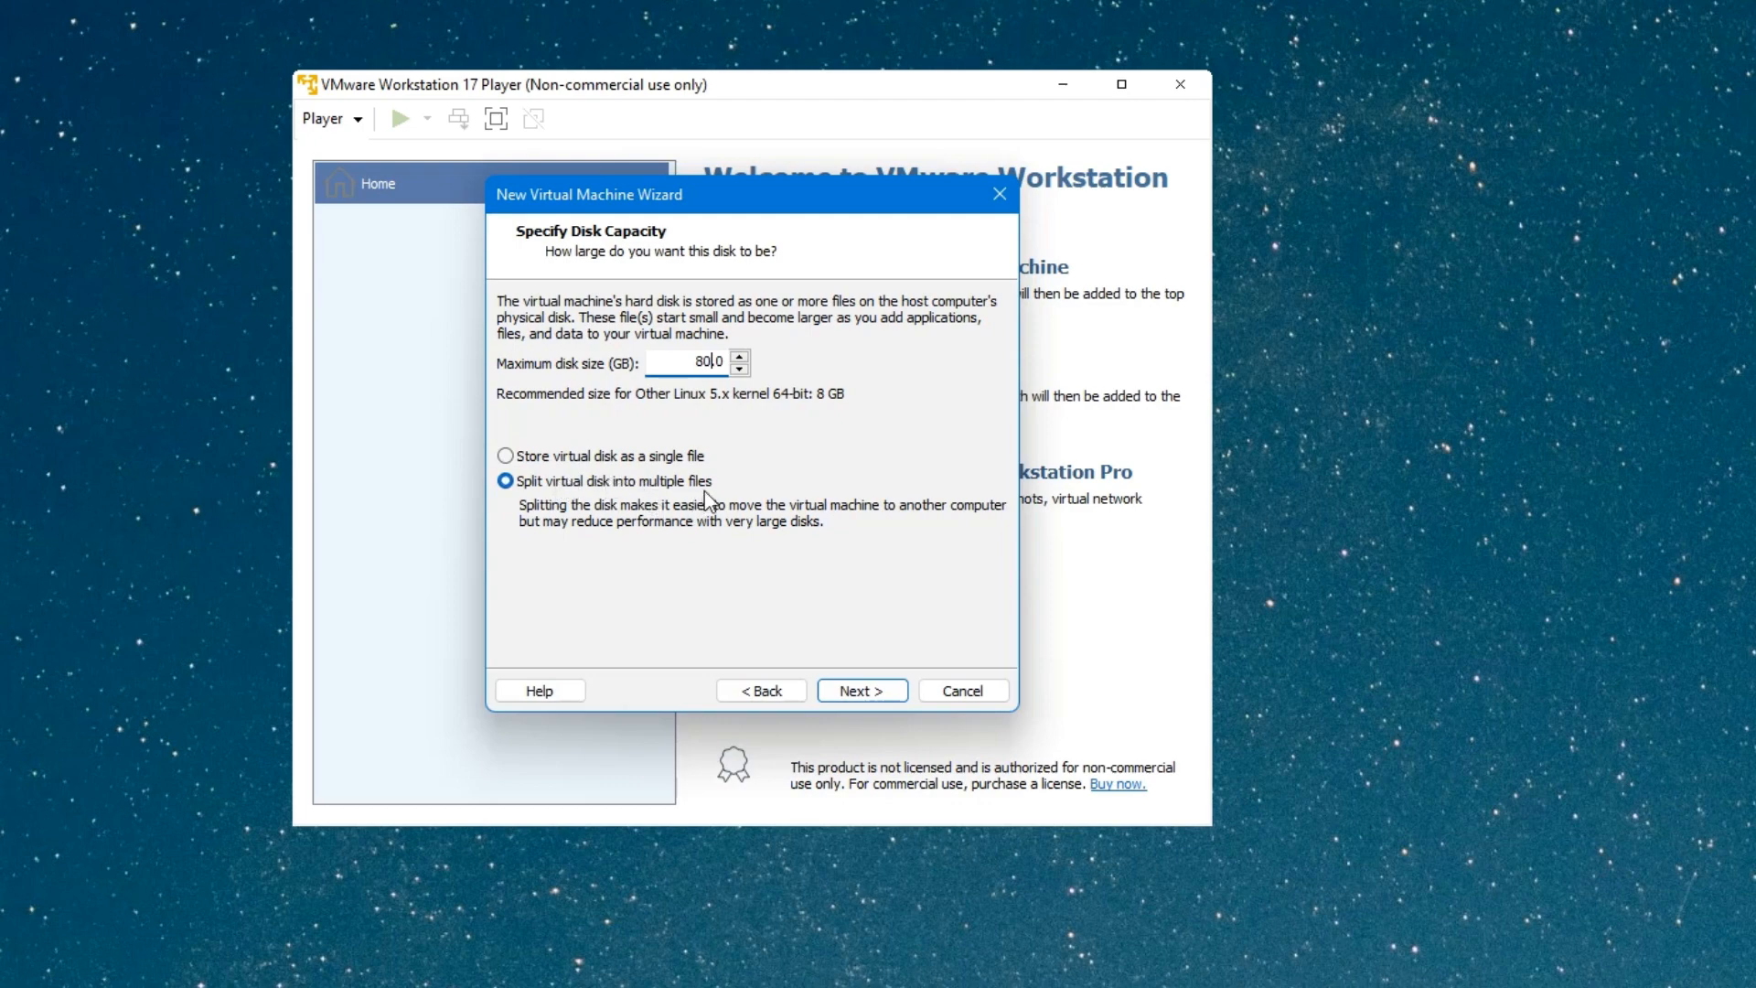
{"action": "left_click", "coordinate": [886, 693]}
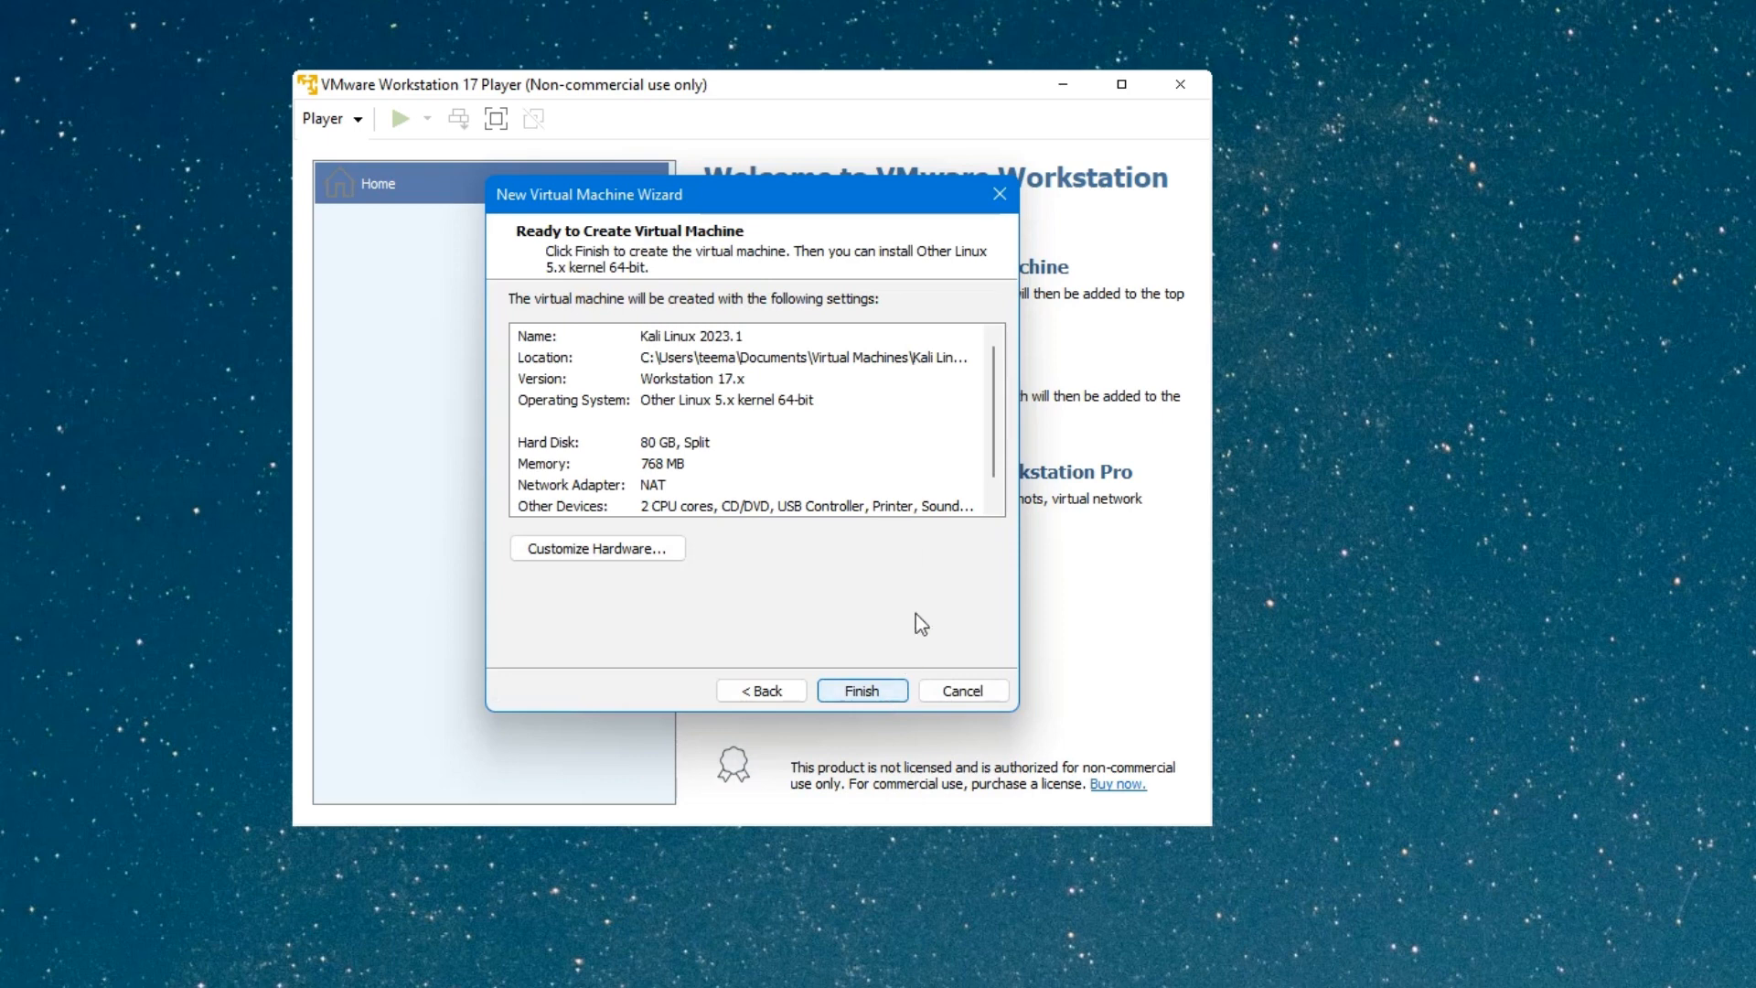
{"action": "left_click_drag", "start_coordinate": [995, 358], "coordinate": [1004, 481]}
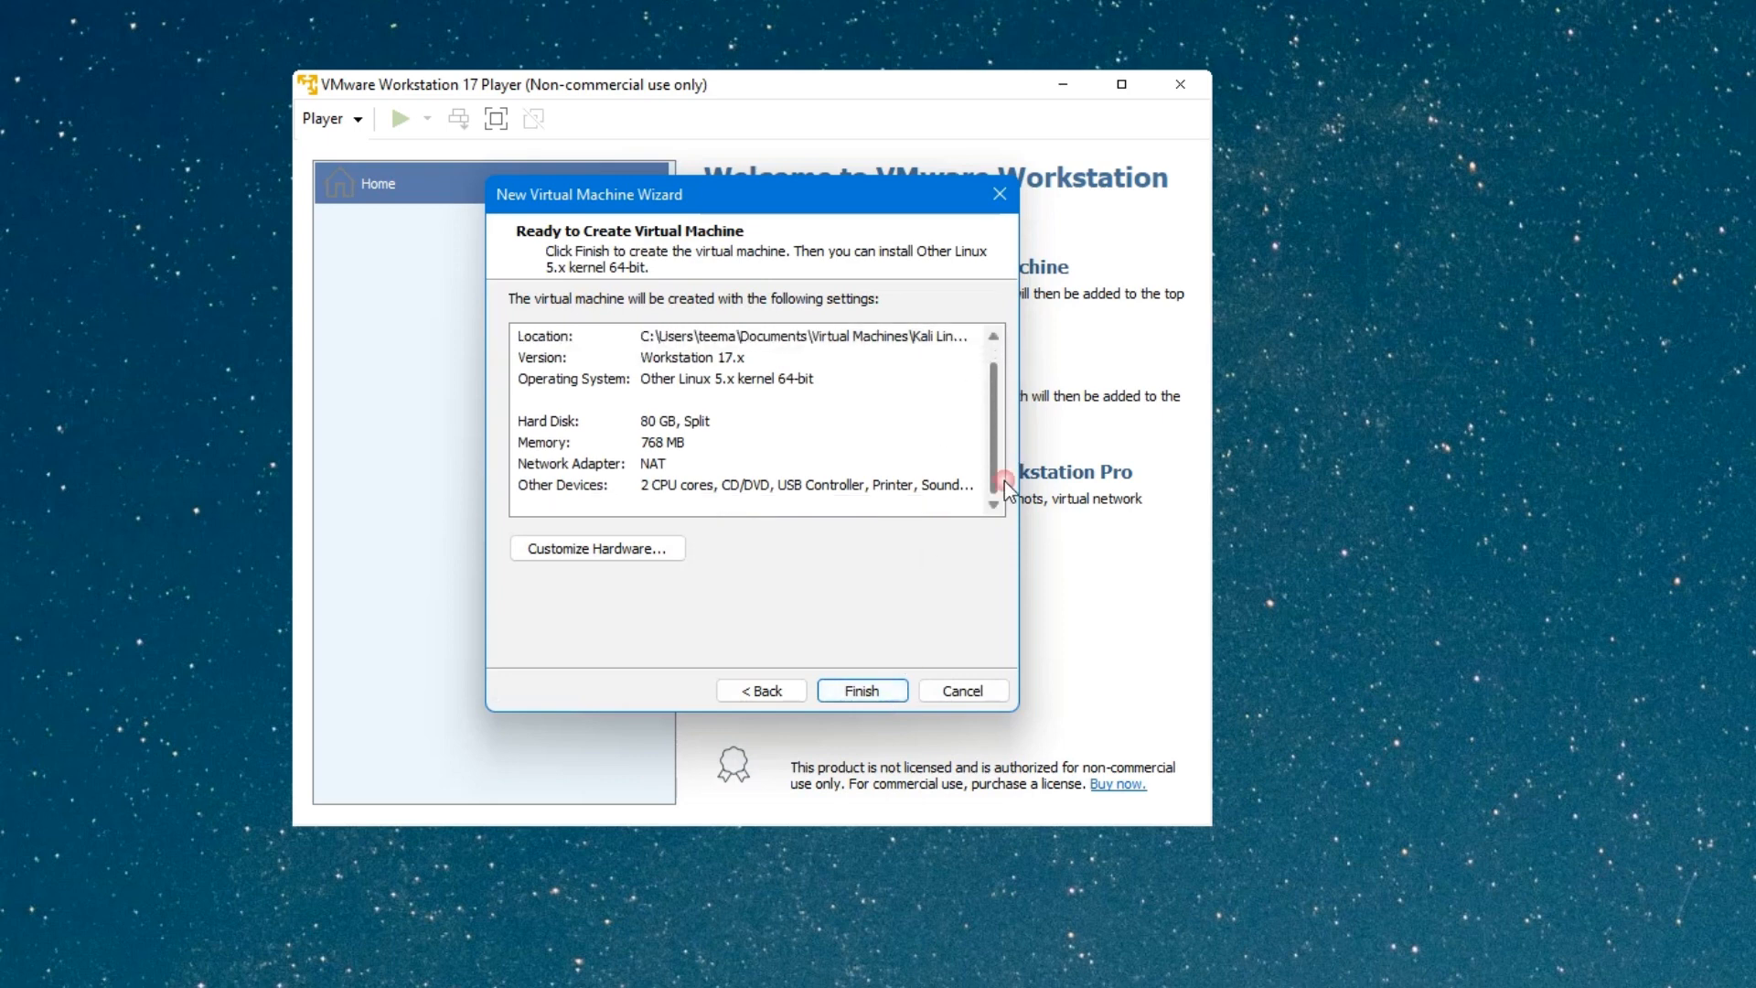
Raise the VM's memory from 768 MB to 5044 MB in the hardware settings.
{"action": "left_click", "coordinate": [561, 552]}
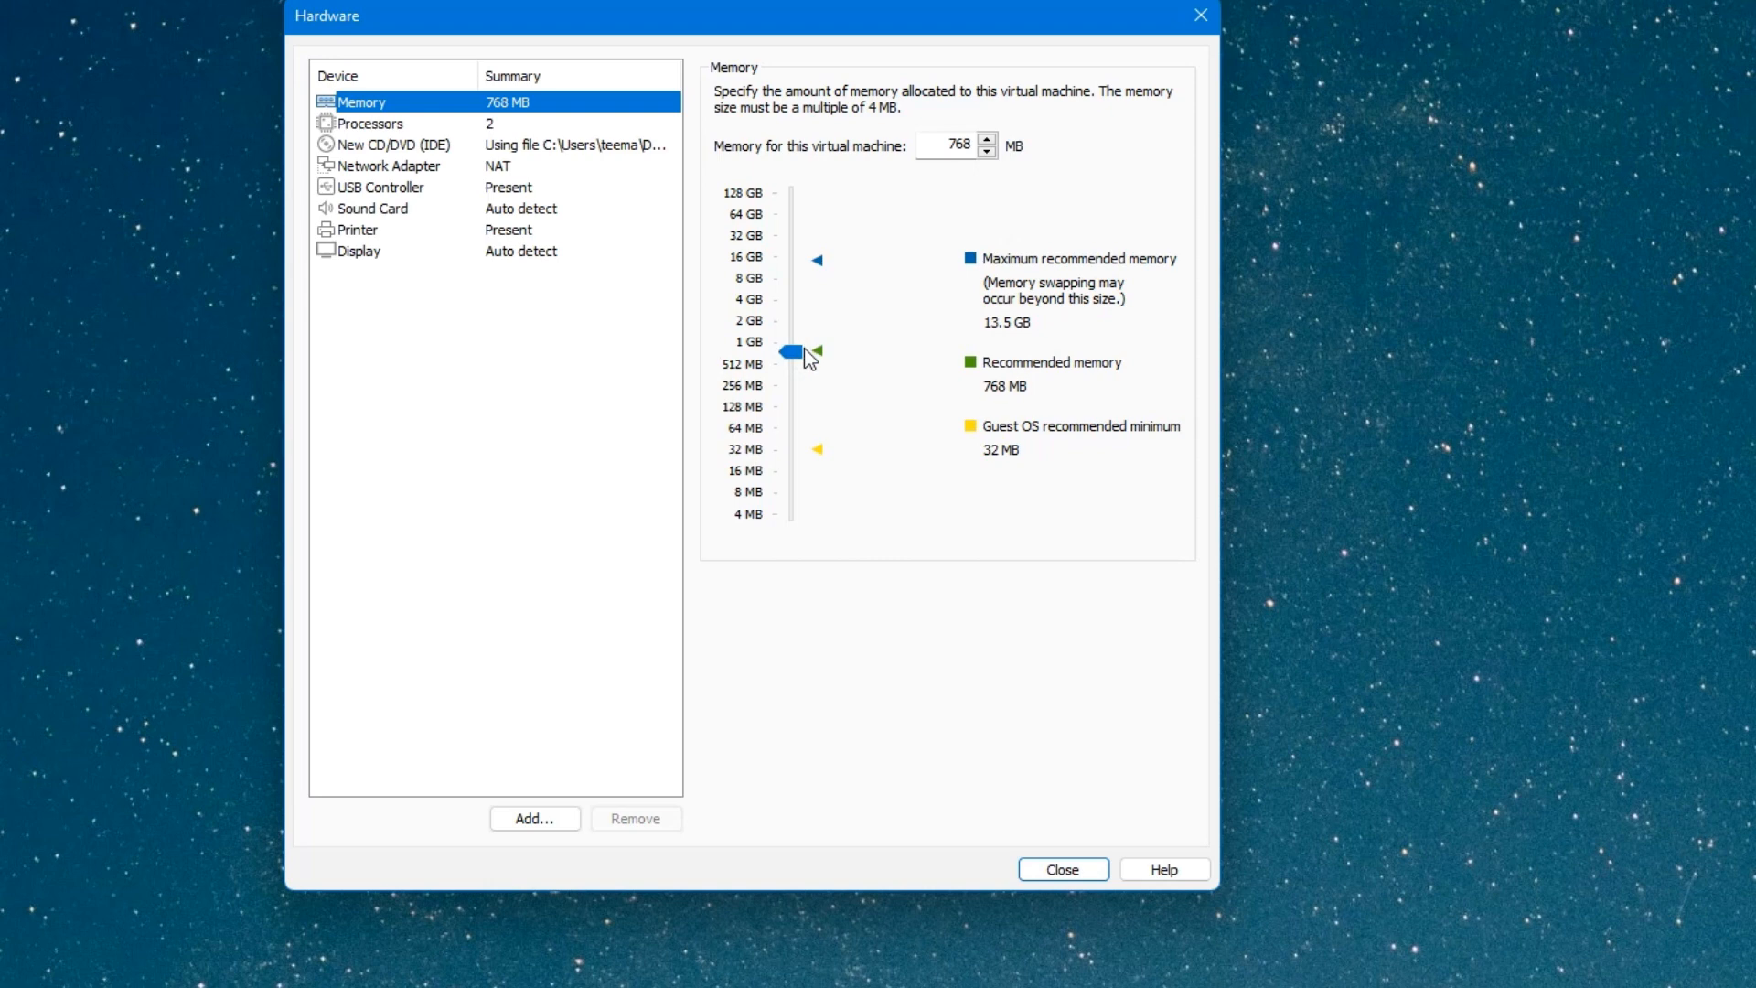
{"action": "left_click", "coordinate": [823, 266]}
{"action": "mouse_move", "coordinate": [791, 261]}
{"action": "left_mouse_down"}
{"action": "mouse_move", "coordinate": [797, 321]}
{"action": "mouse_move", "coordinate": [804, 289]}
{"action": "left_mouse_up"}
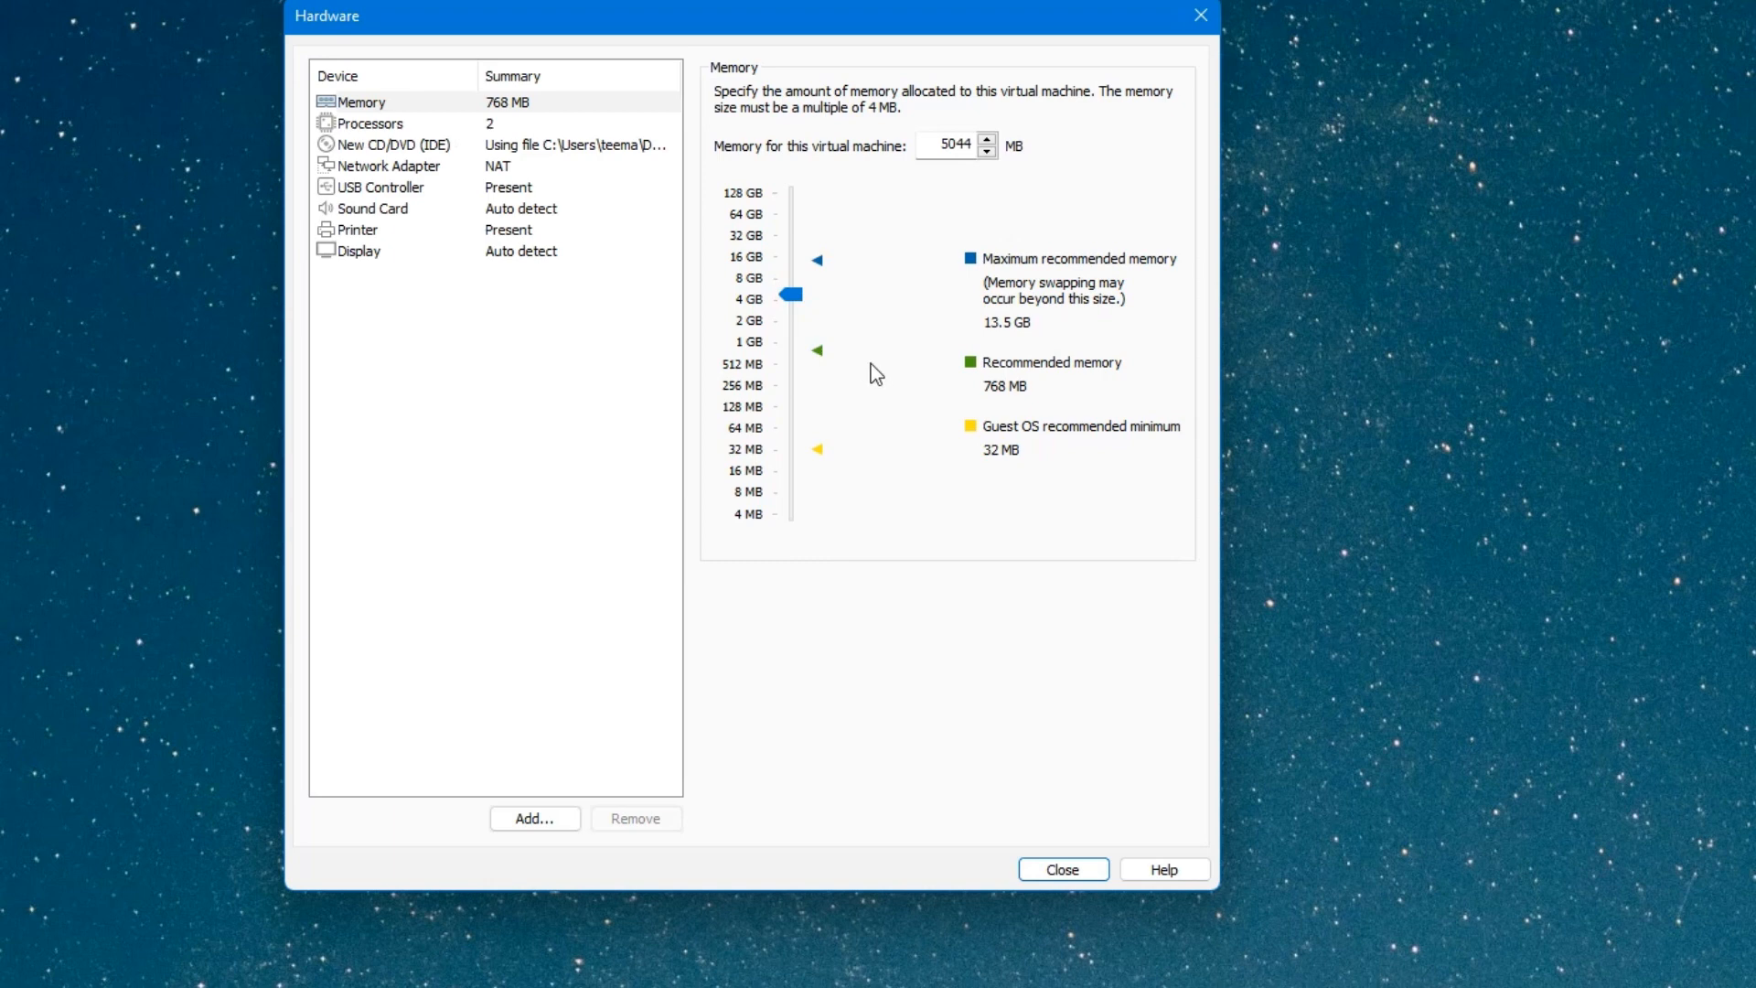
{"action": "left_click", "coordinate": [378, 122]}
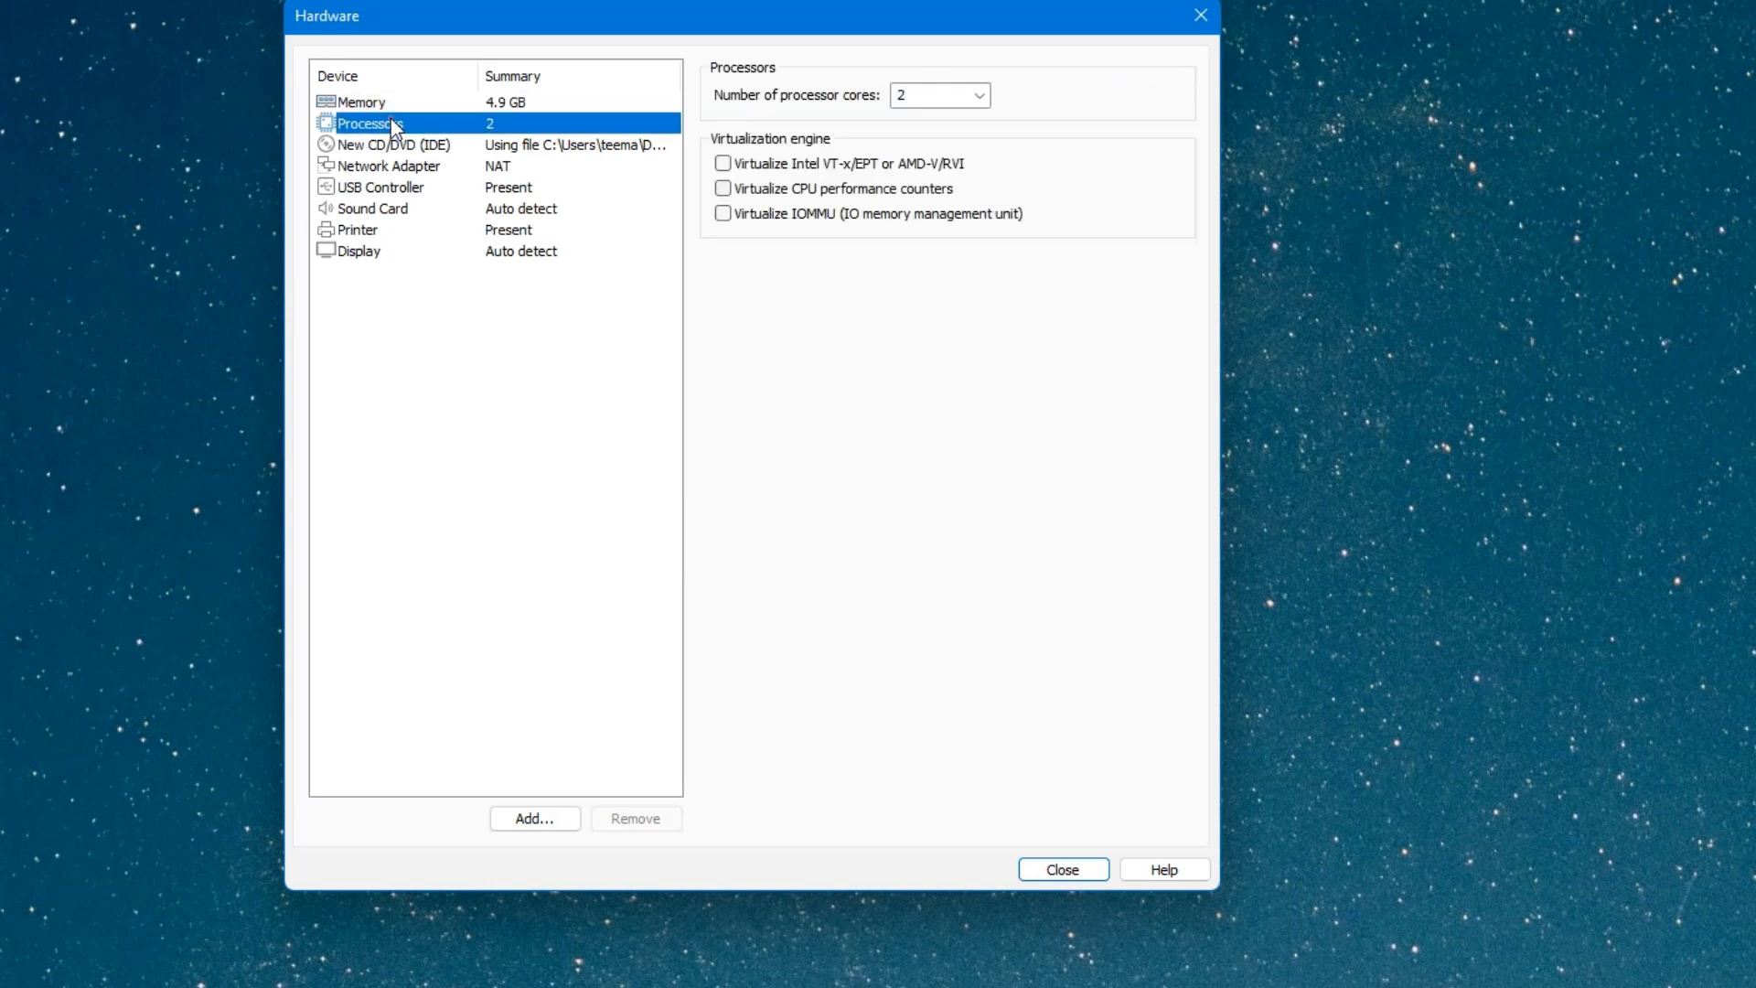
Set the number of processor cores to 3.
{"action": "left_click", "coordinate": [982, 95]}
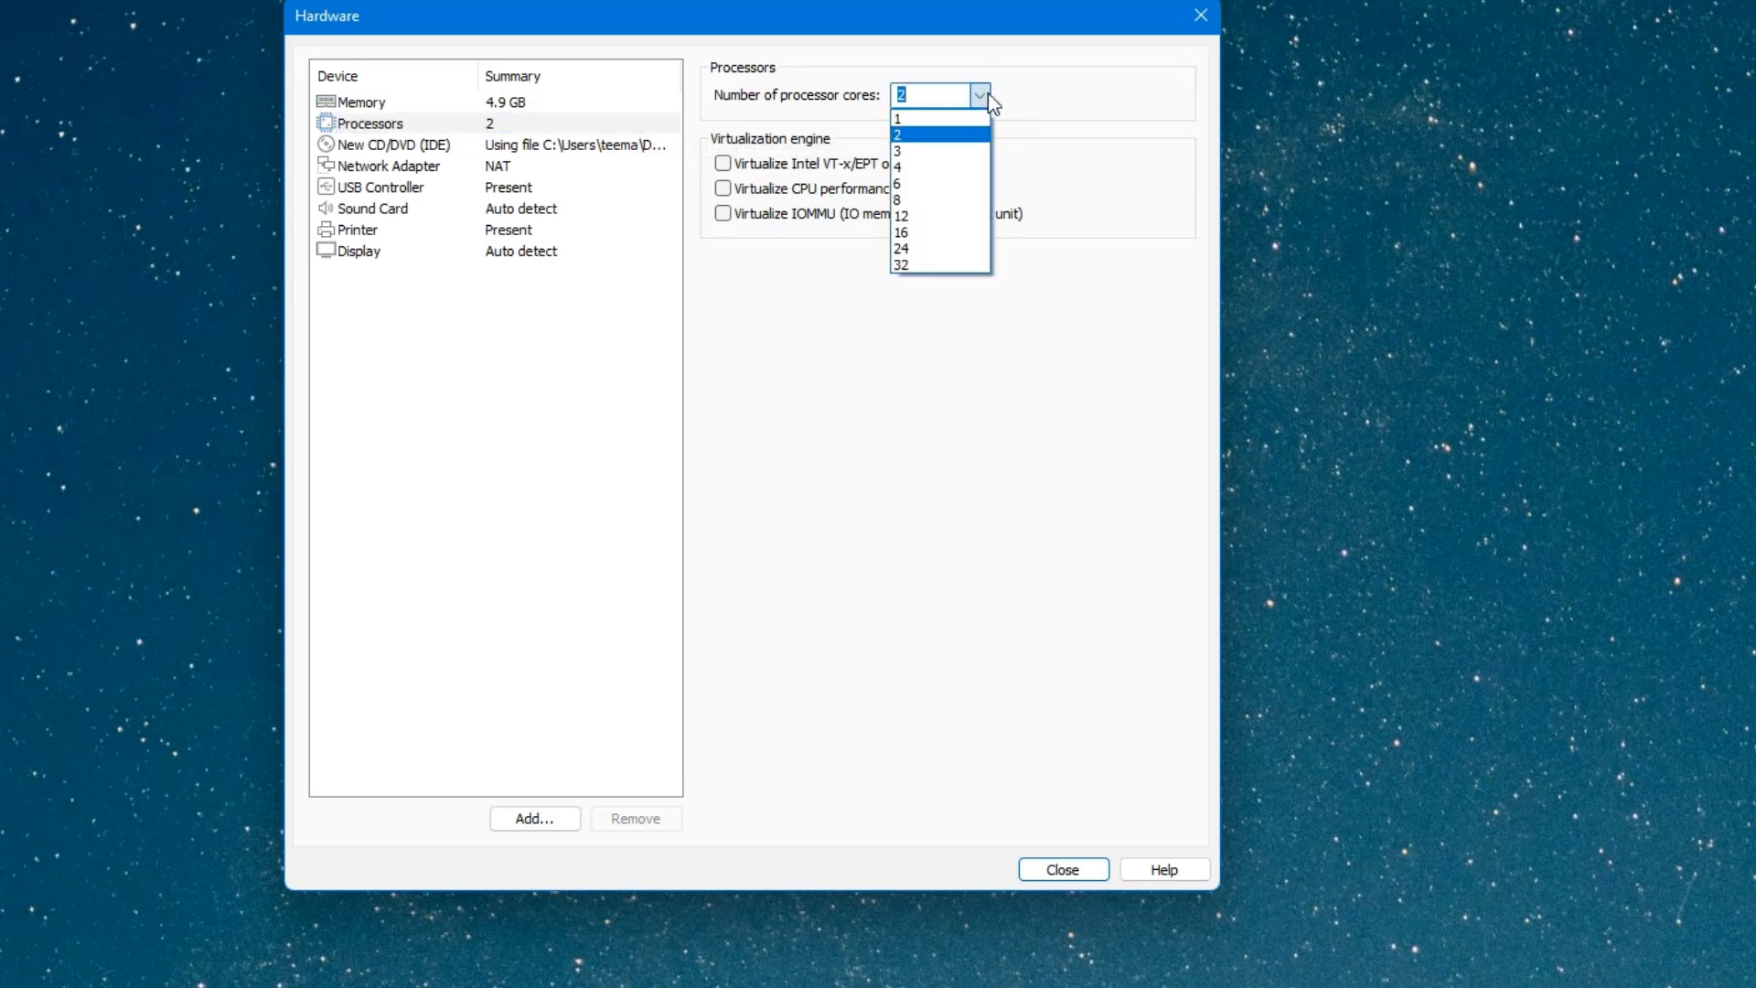
{"action": "left_click", "coordinate": [959, 158]}
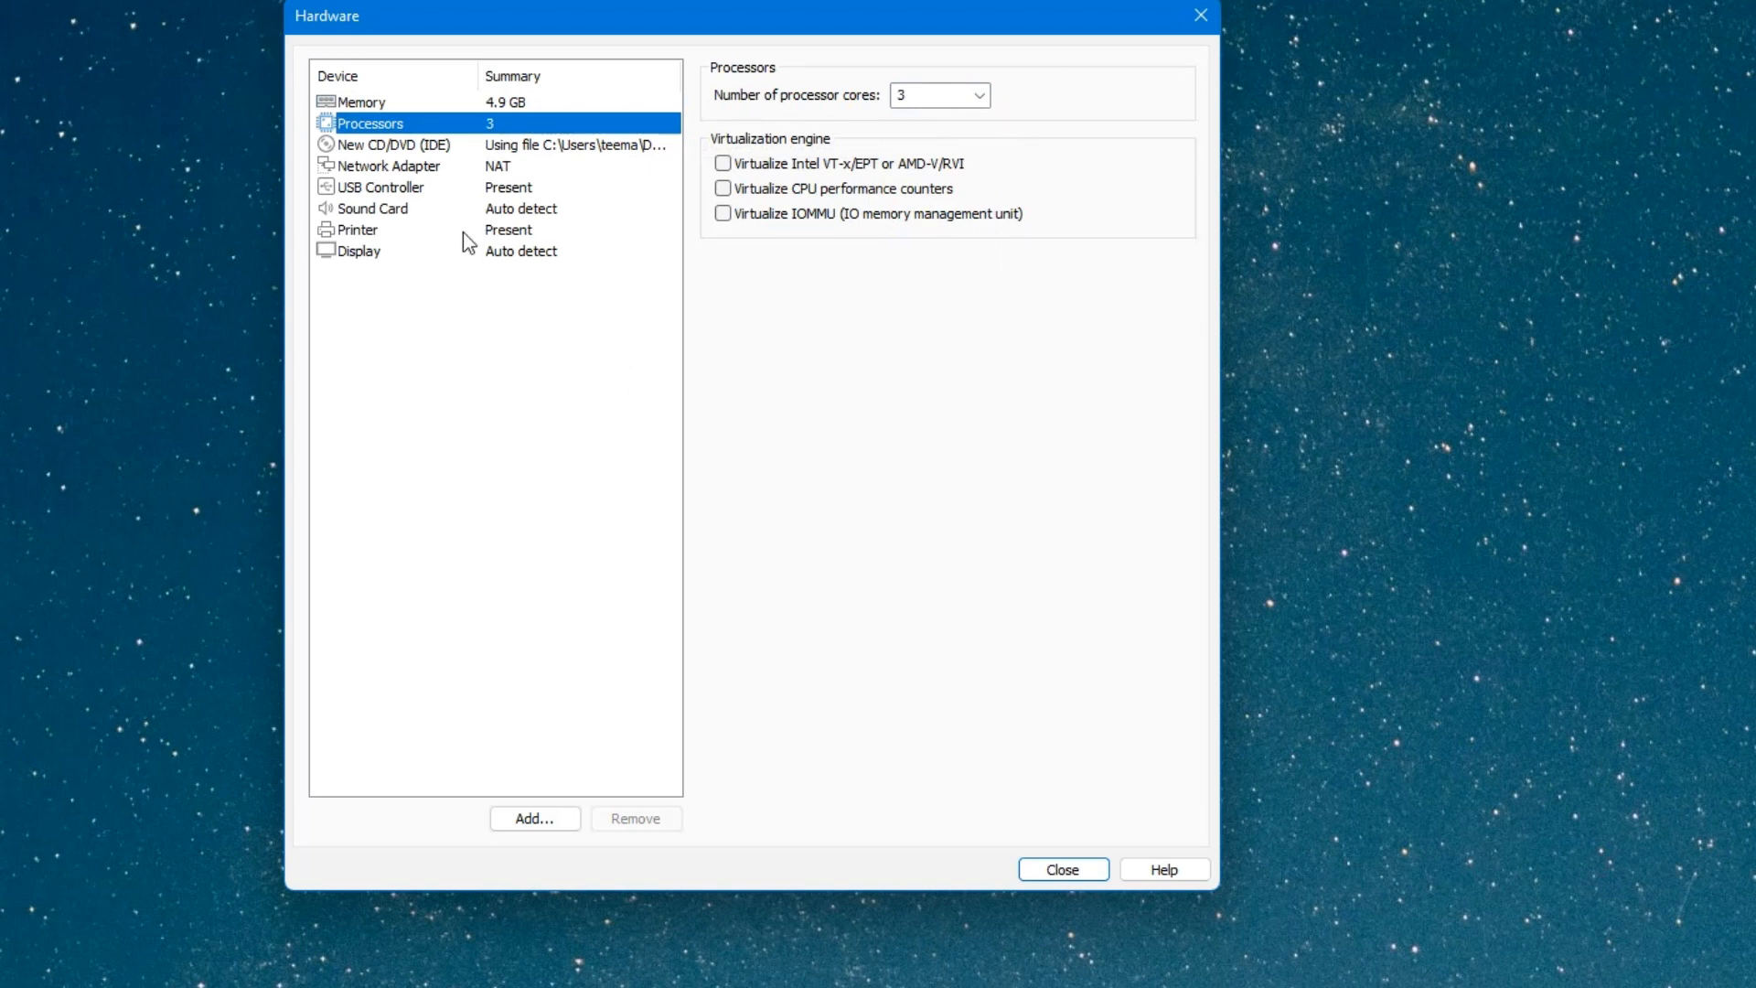
{"action": "left_click", "coordinate": [520, 173]}
{"action": "left_click", "coordinate": [523, 183]}
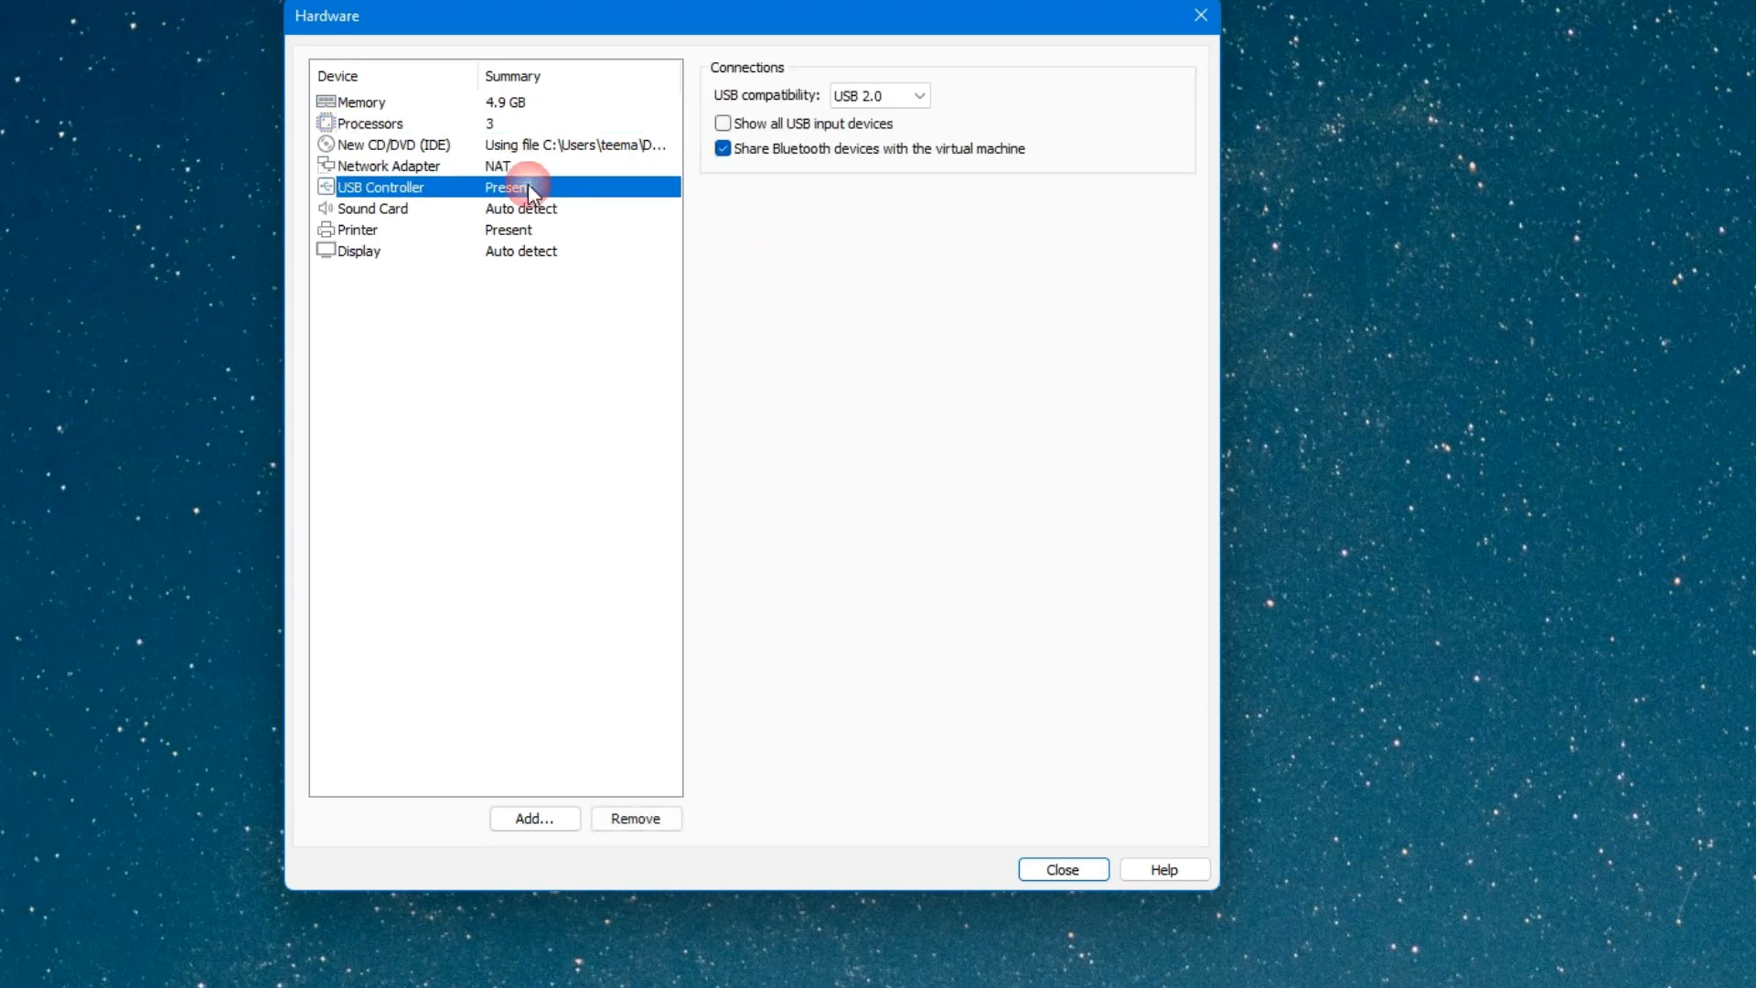
{"action": "left_click", "coordinate": [554, 210]}
Enable Accelerate 3D graphics for the display and close the hardware settings.
{"action": "left_click", "coordinate": [562, 256]}
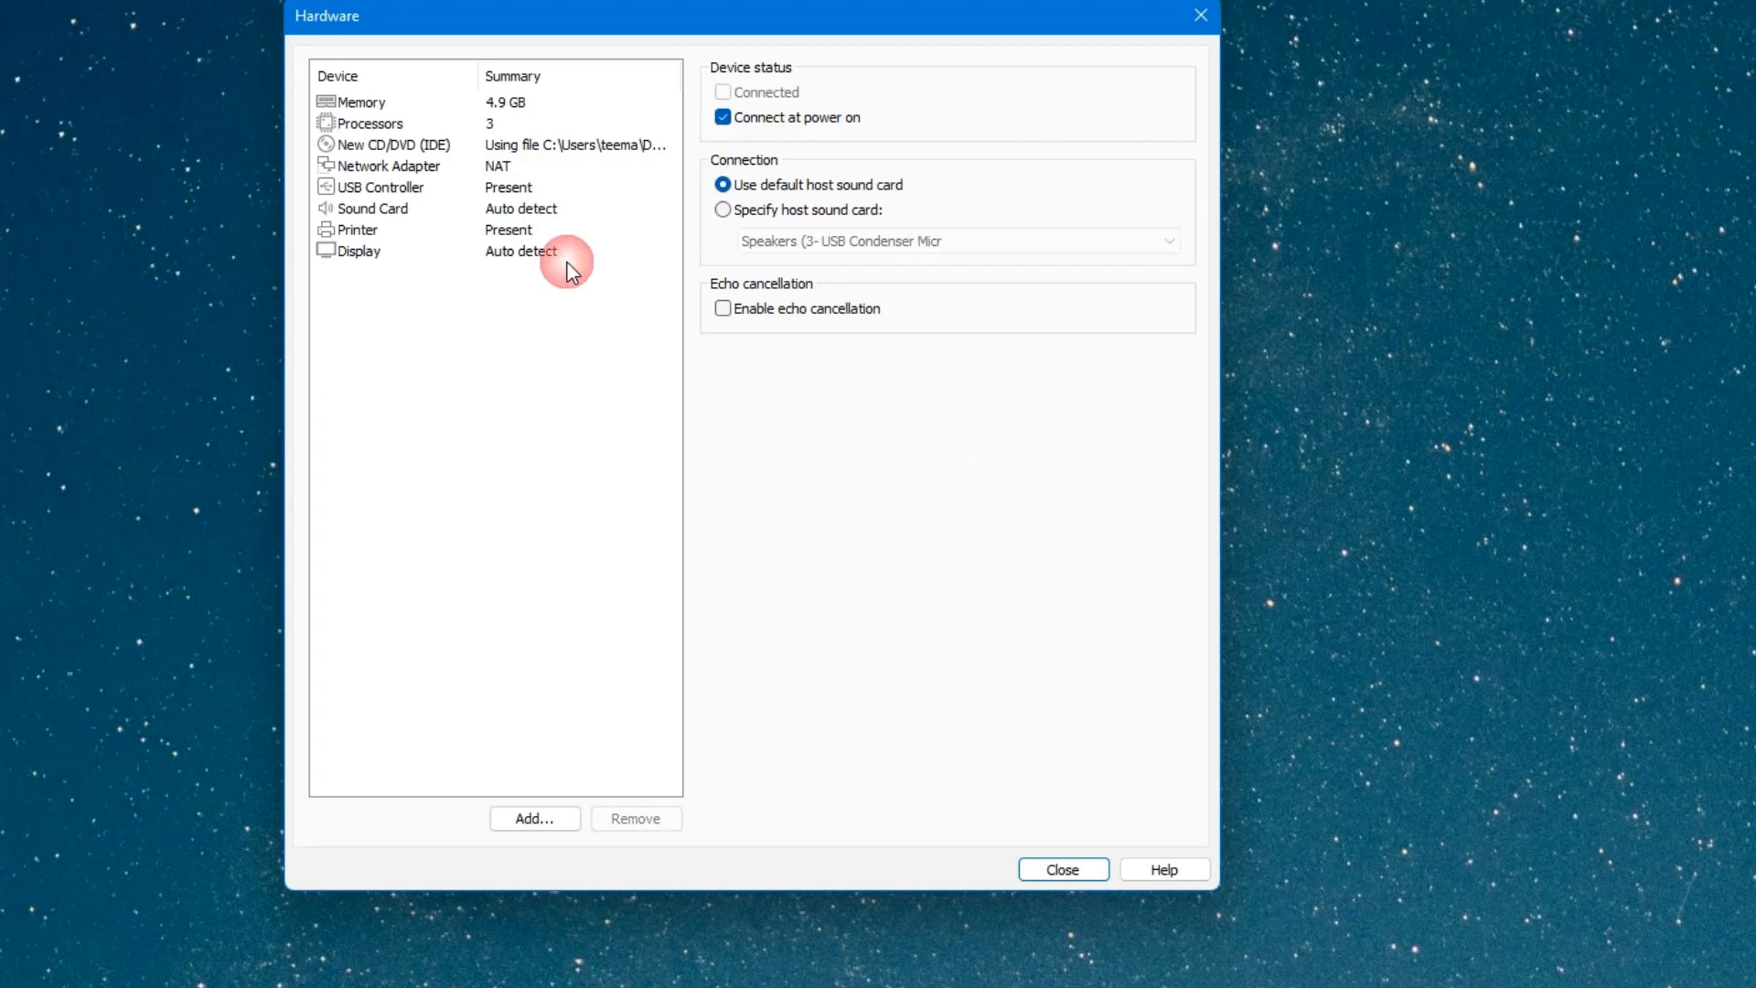
{"action": "left_click", "coordinate": [345, 264]}
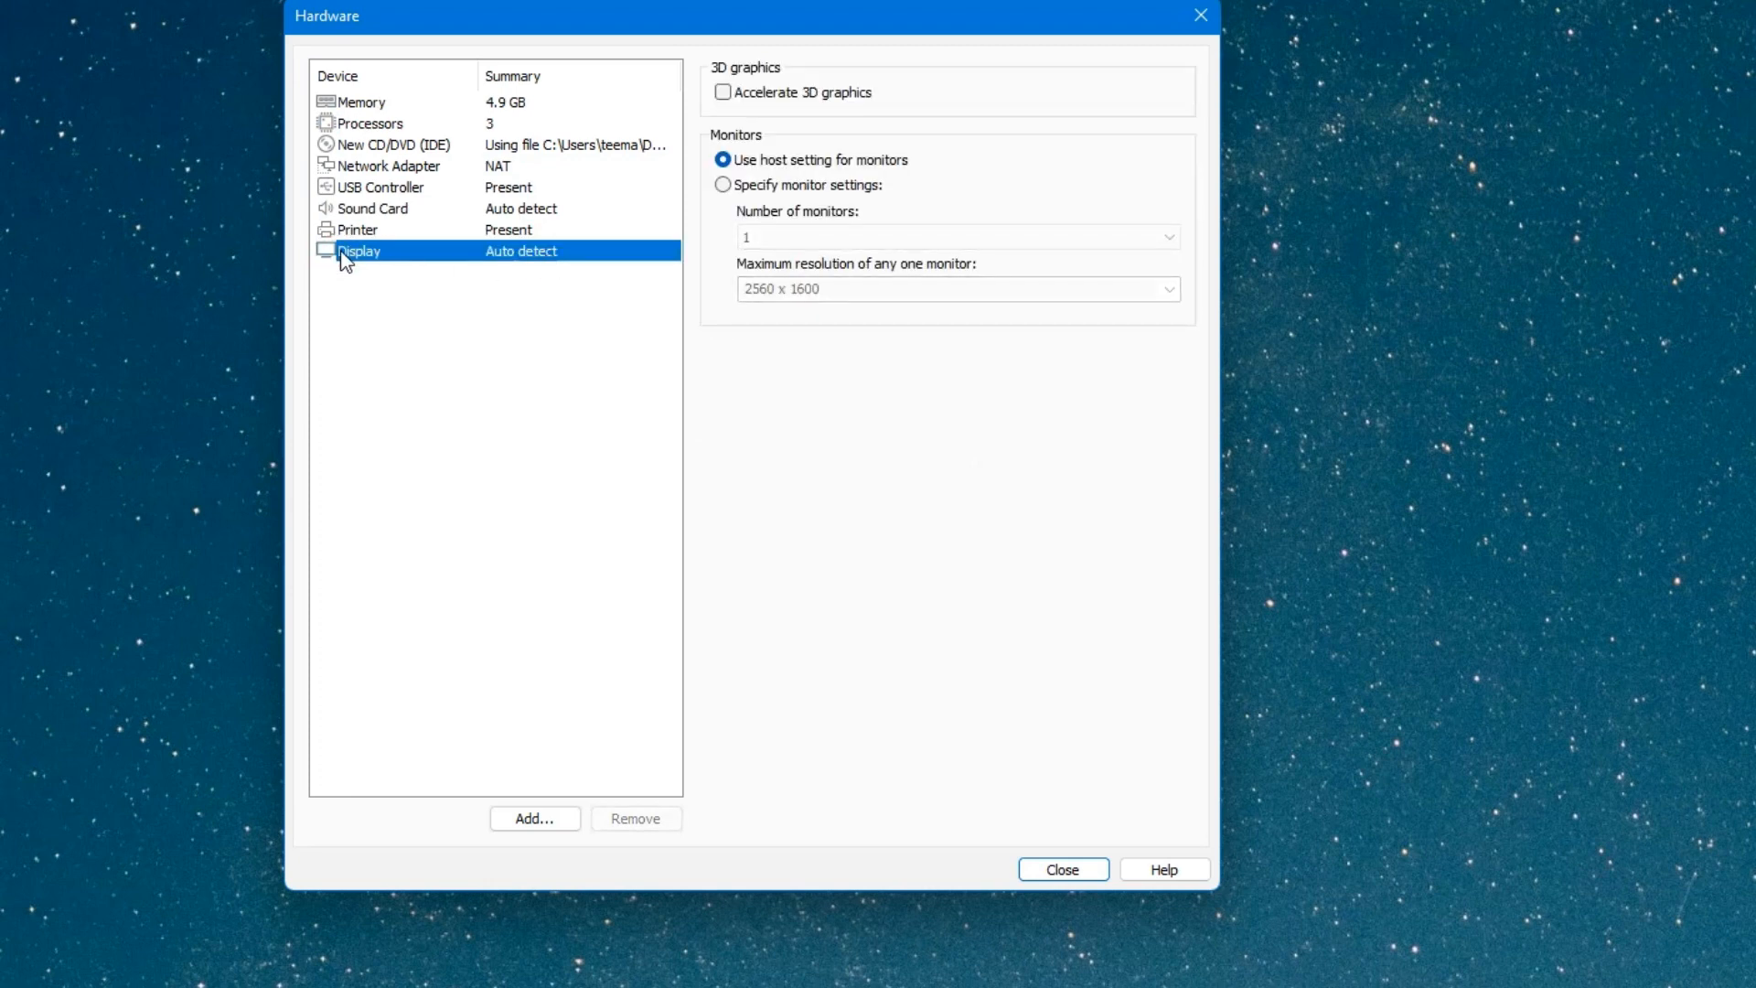
{"action": "left_click", "coordinate": [729, 96]}
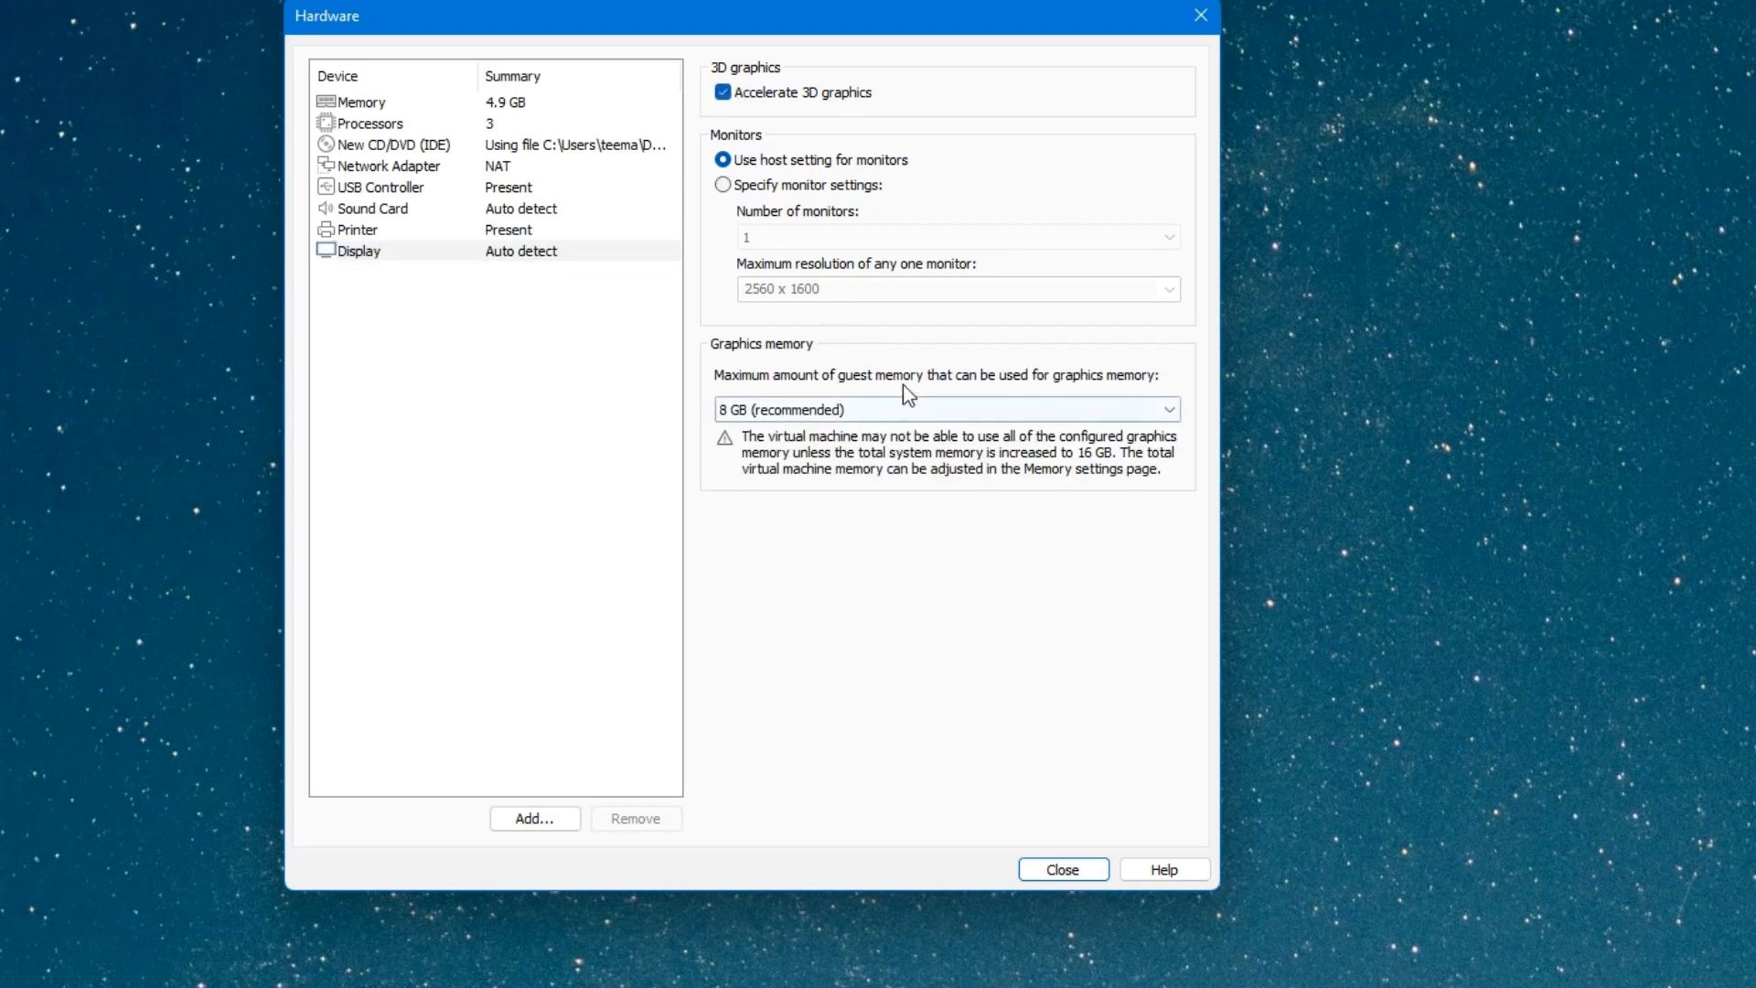
{"action": "left_click", "coordinate": [1062, 870]}
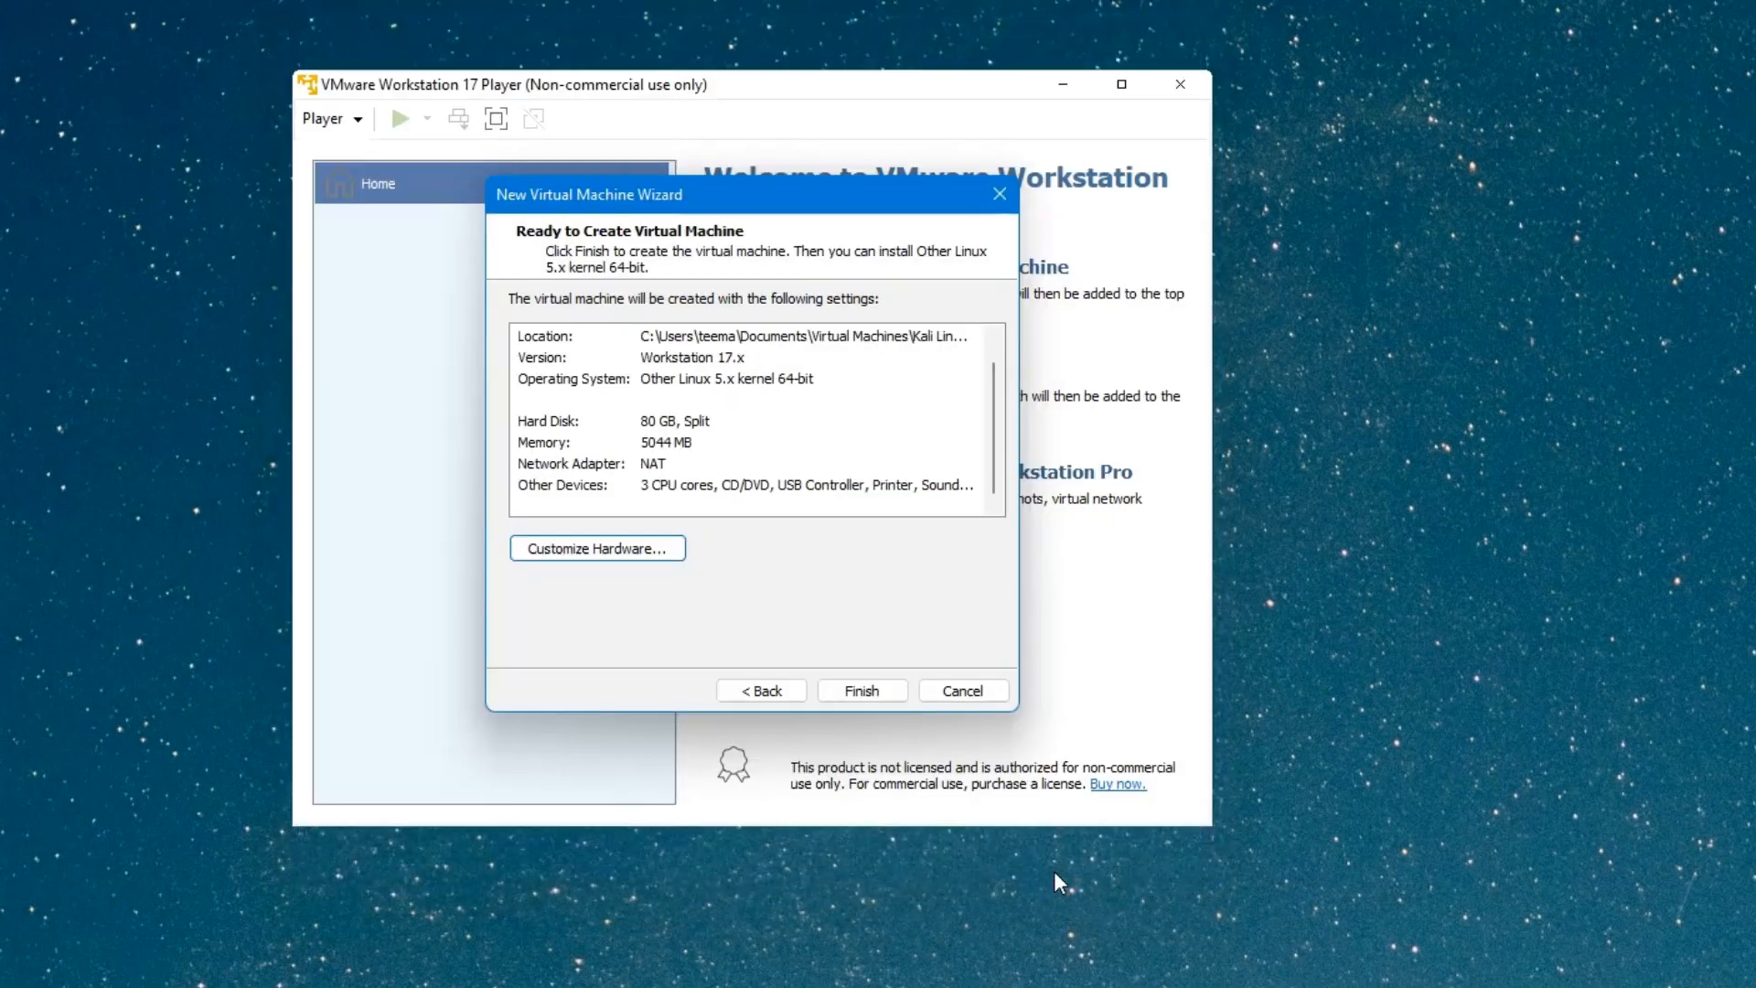
Finish the wizard to create the Kali Linux 2023.1 VM and play it to the installer menu.
{"action": "left_click", "coordinate": [860, 693]}
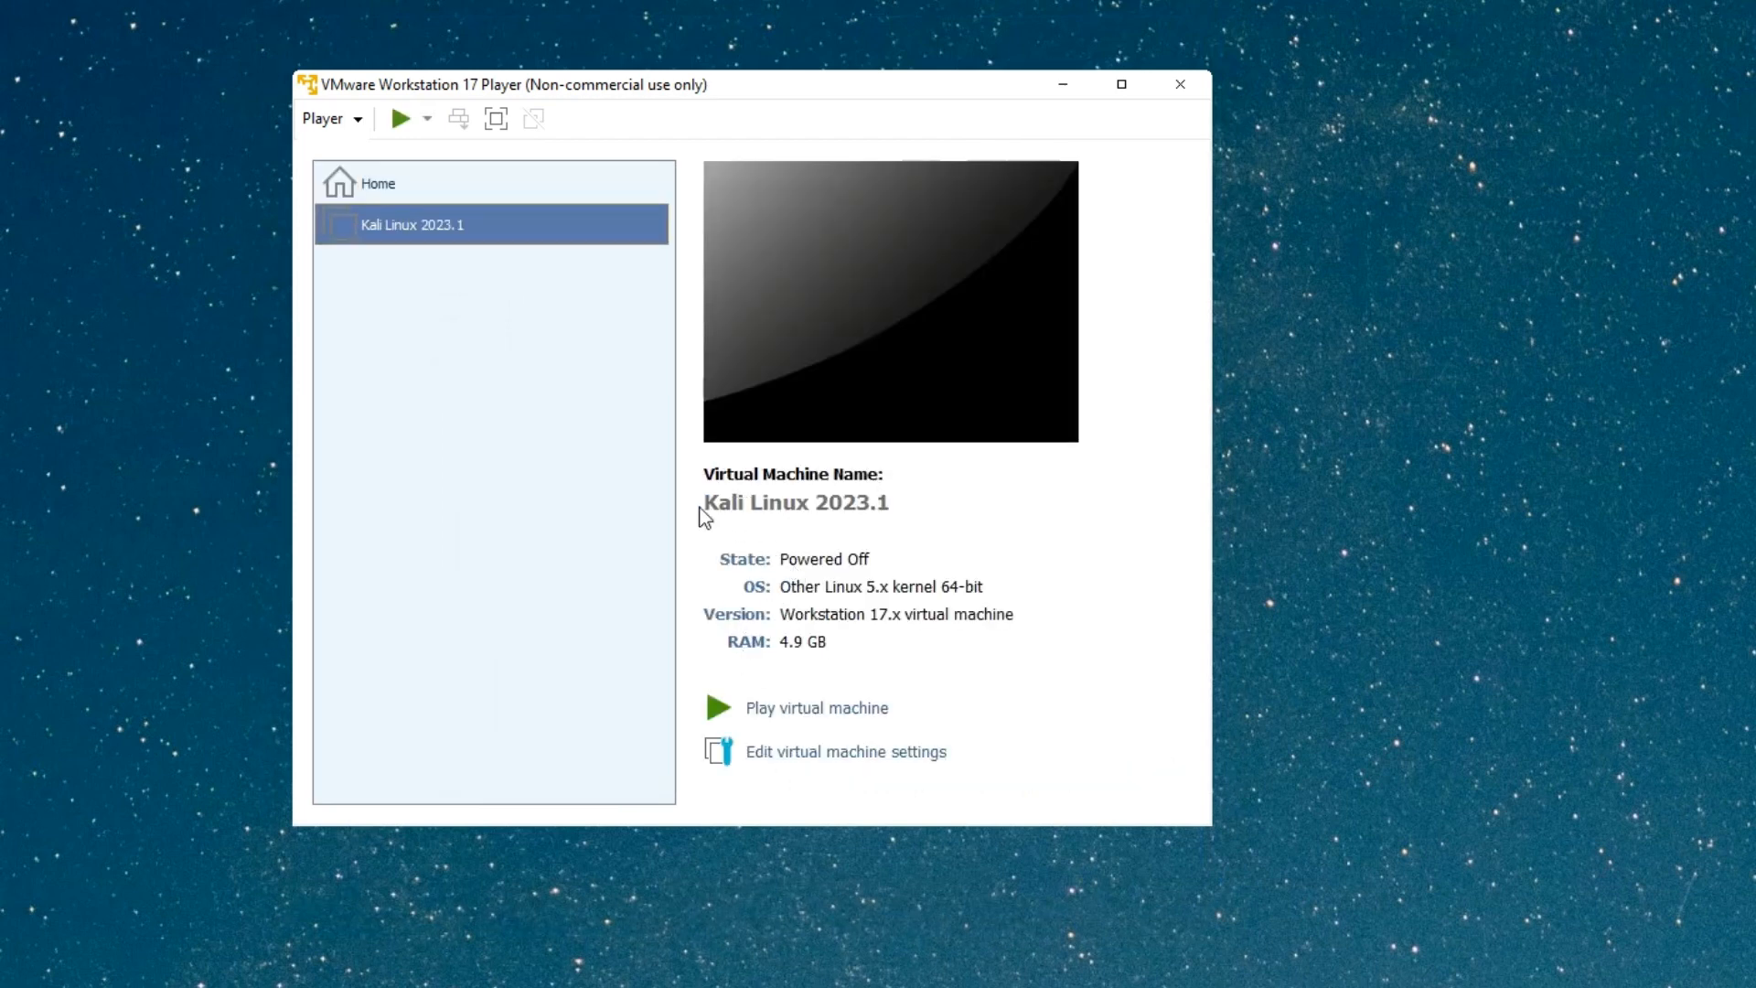
{"action": "left_click_drag", "start_coordinate": [701, 508], "coordinate": [924, 485]}
{"action": "left_click", "coordinate": [941, 501]}
{"action": "left_click", "coordinate": [819, 710]}
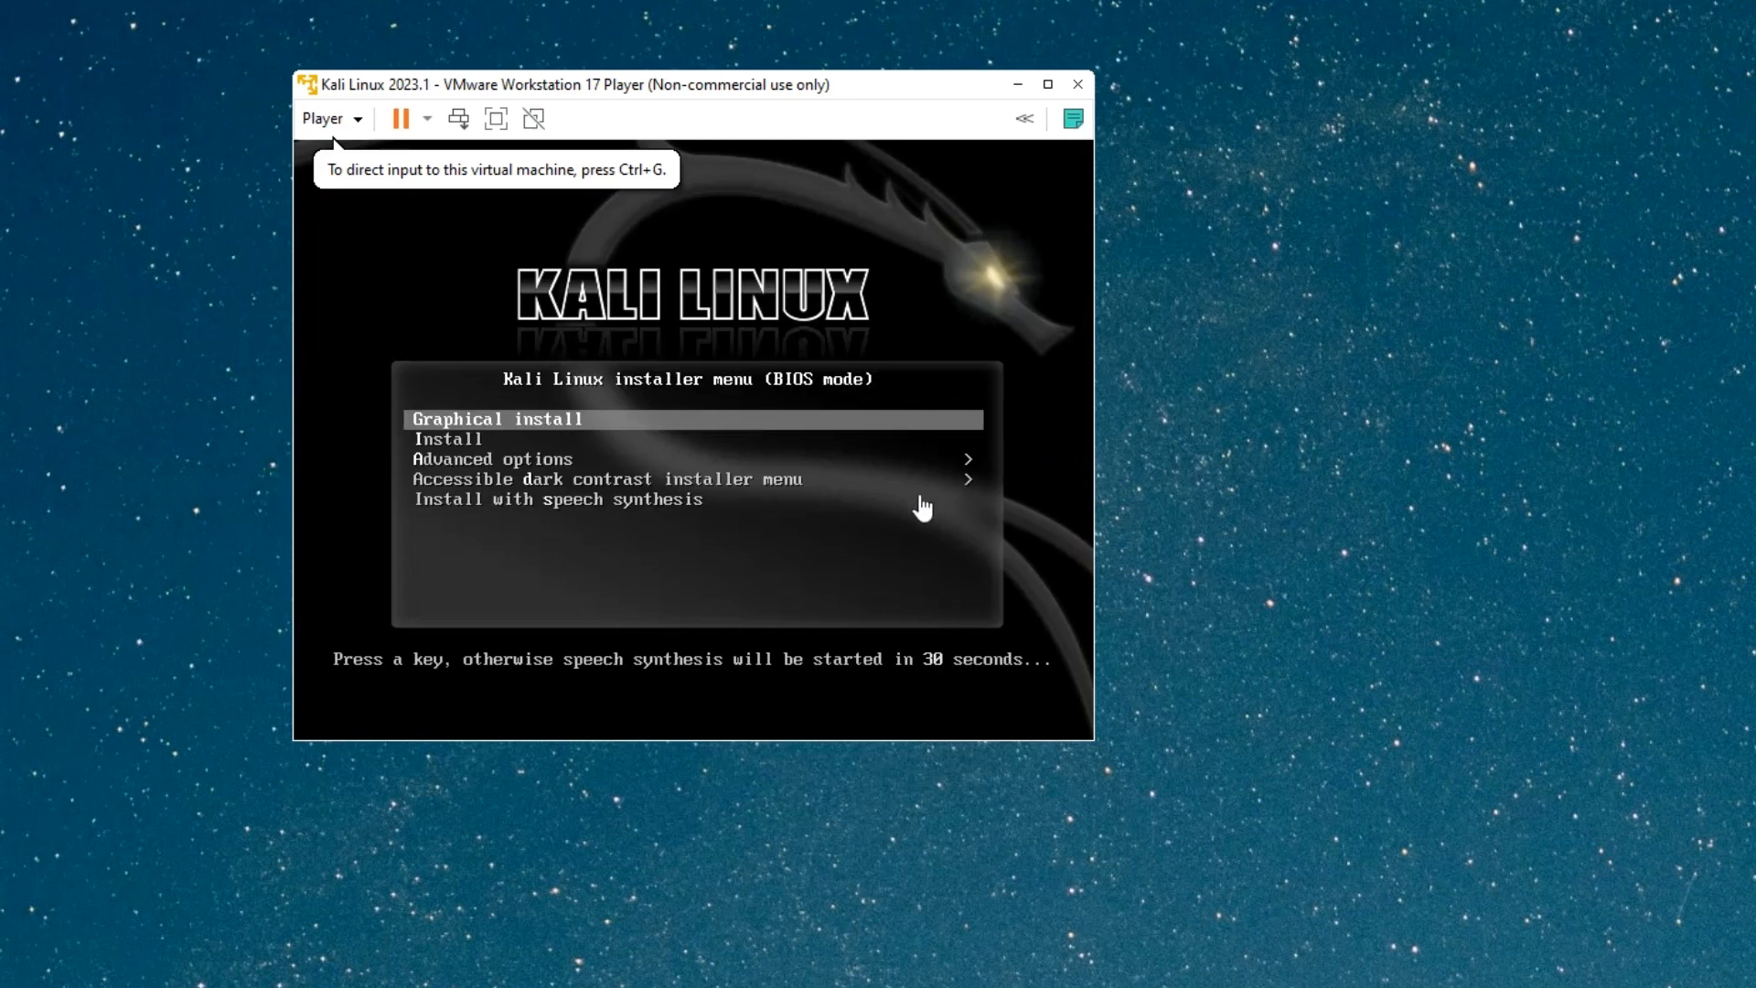
Launch Graphical install and accept English, United States and the American English keymap.
{"action": "left_click", "coordinate": [1004, 576]}
{"action": "key", "text": "Return"}
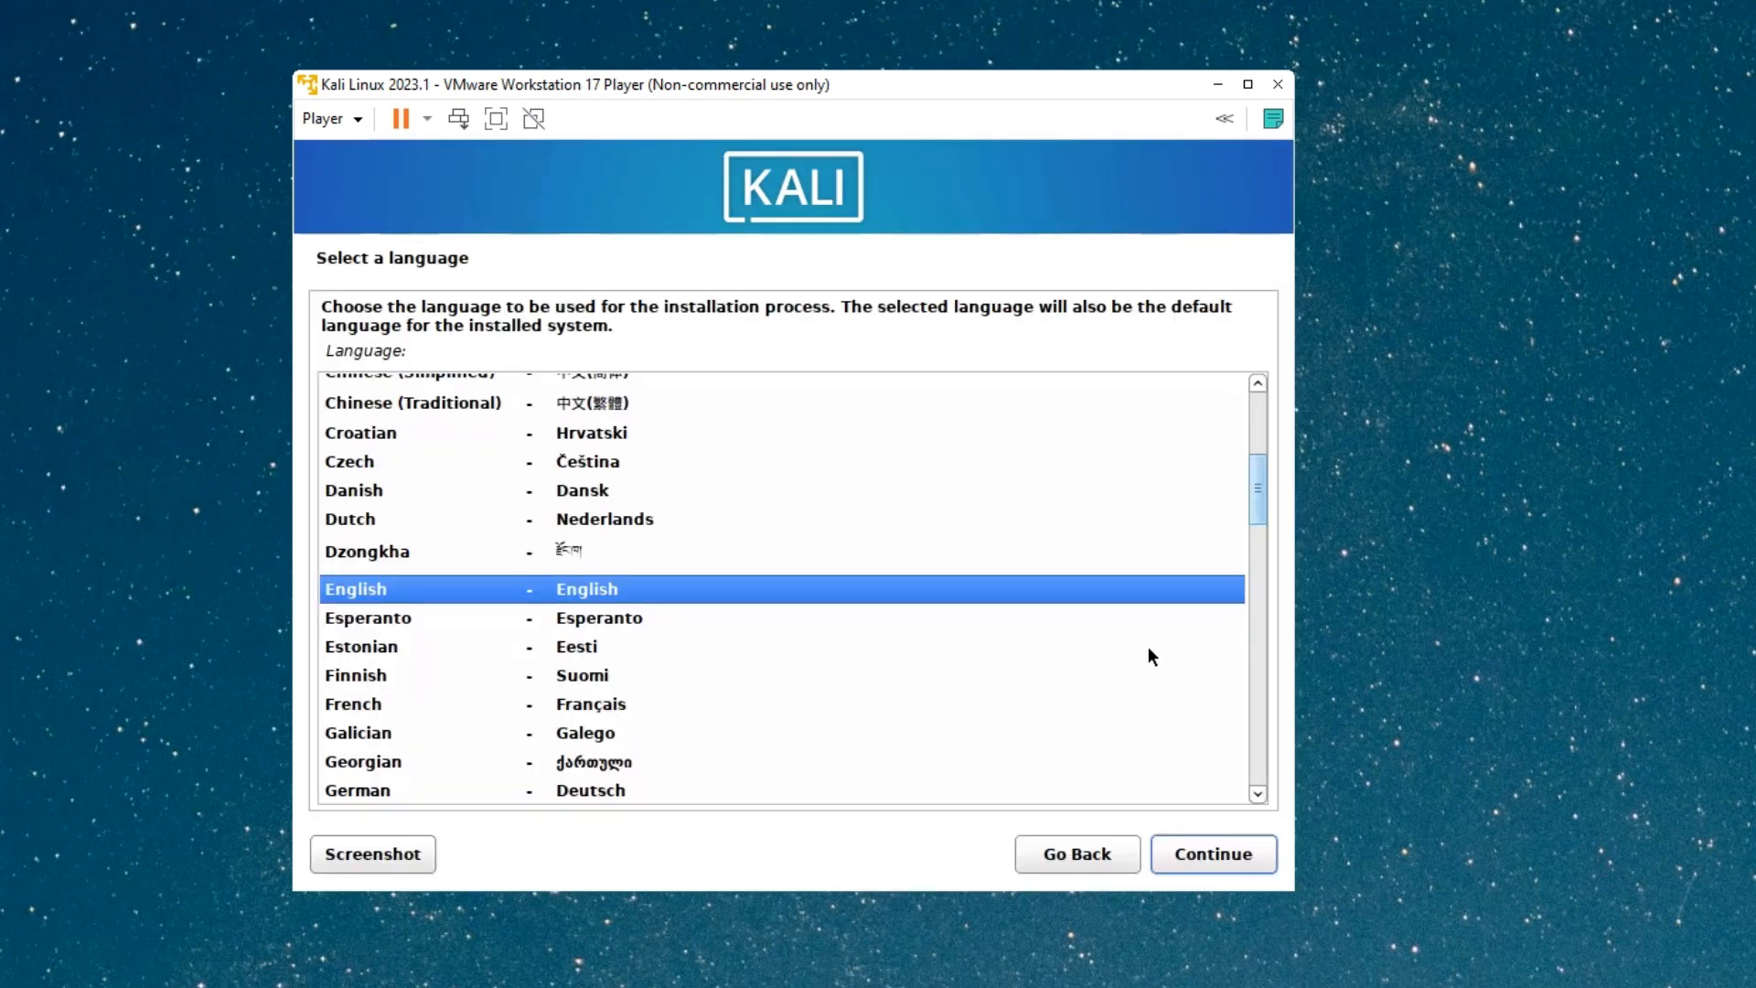
{"action": "left_click", "coordinate": [1203, 856]}
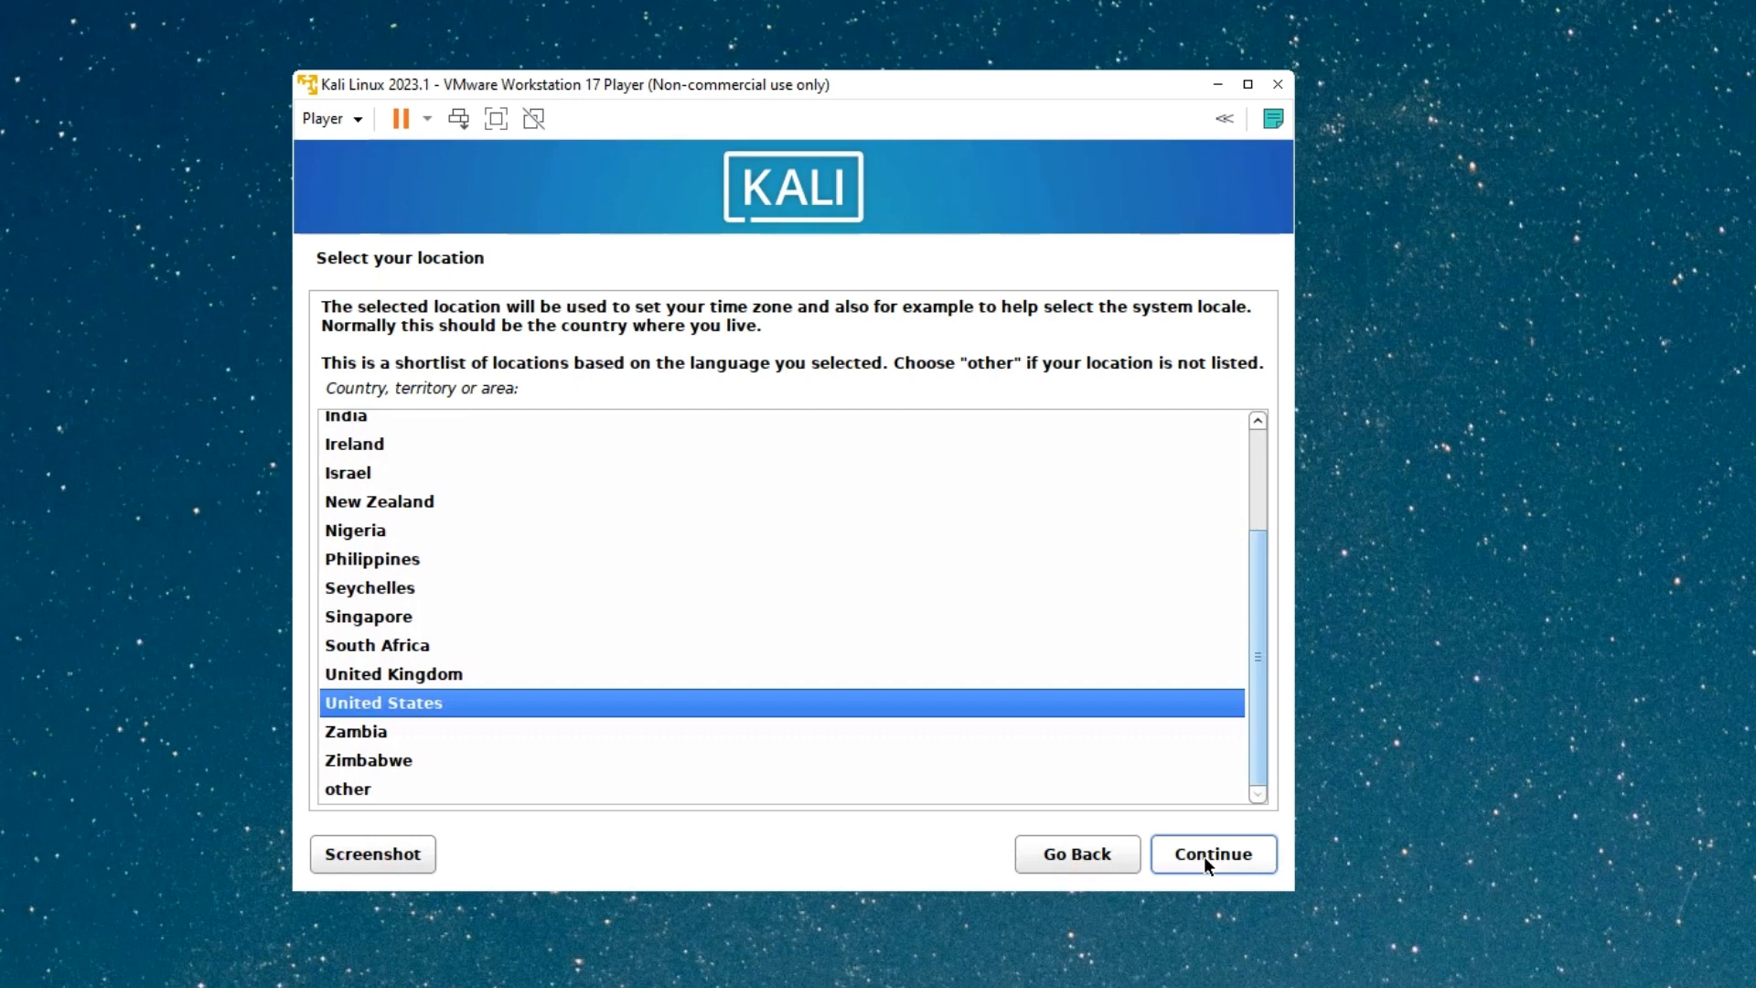
{"action": "left_click", "coordinate": [1204, 856]}
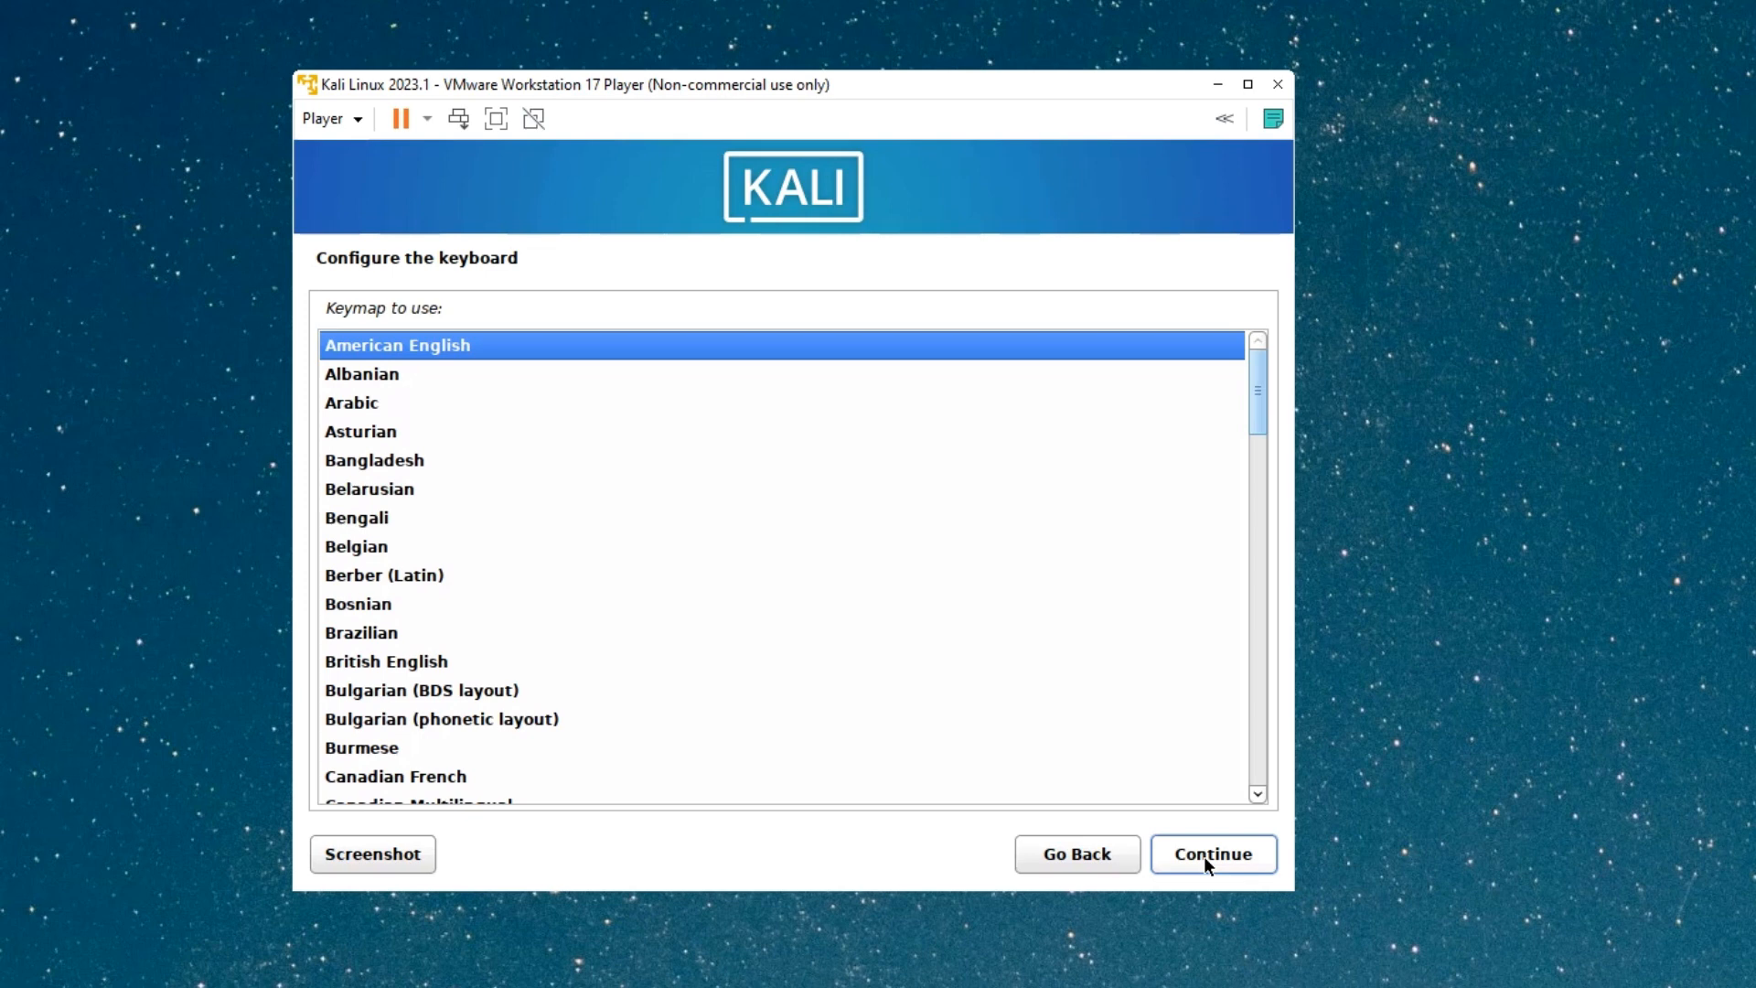
{"action": "left_click", "coordinate": [1204, 856]}
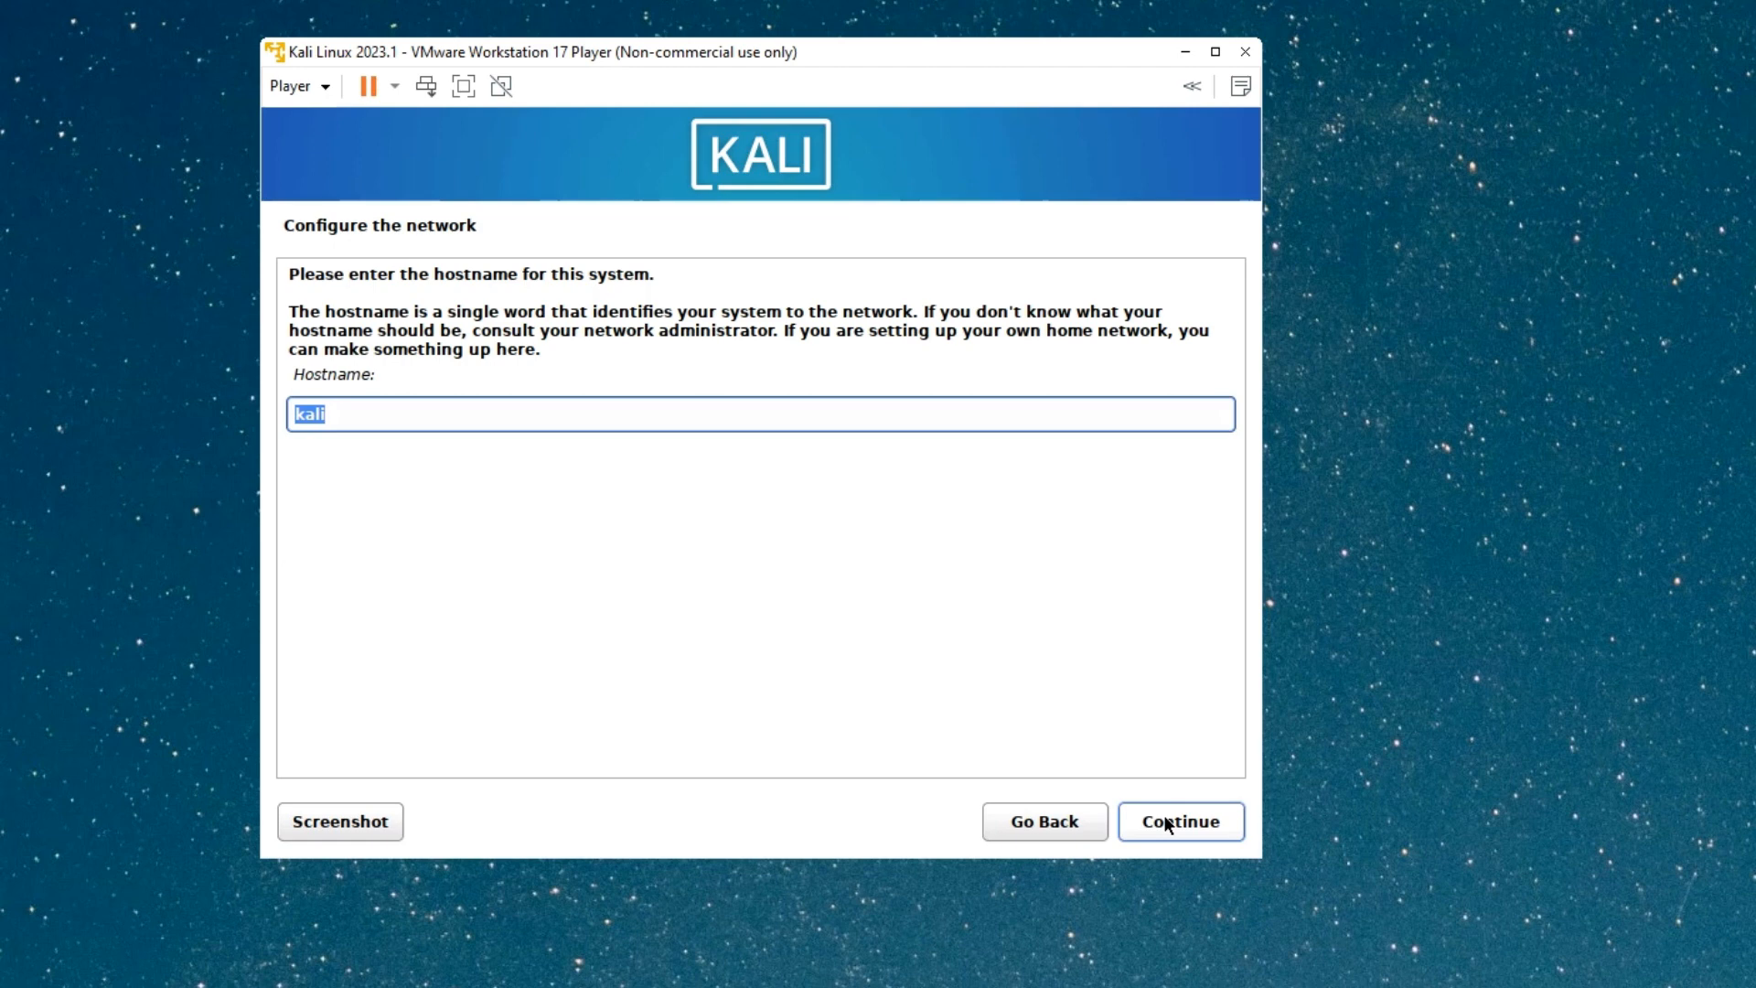
Enter hostname everythingtech and continue with the domain name left blank.
{"action": "type", "text": "everythingtech"}
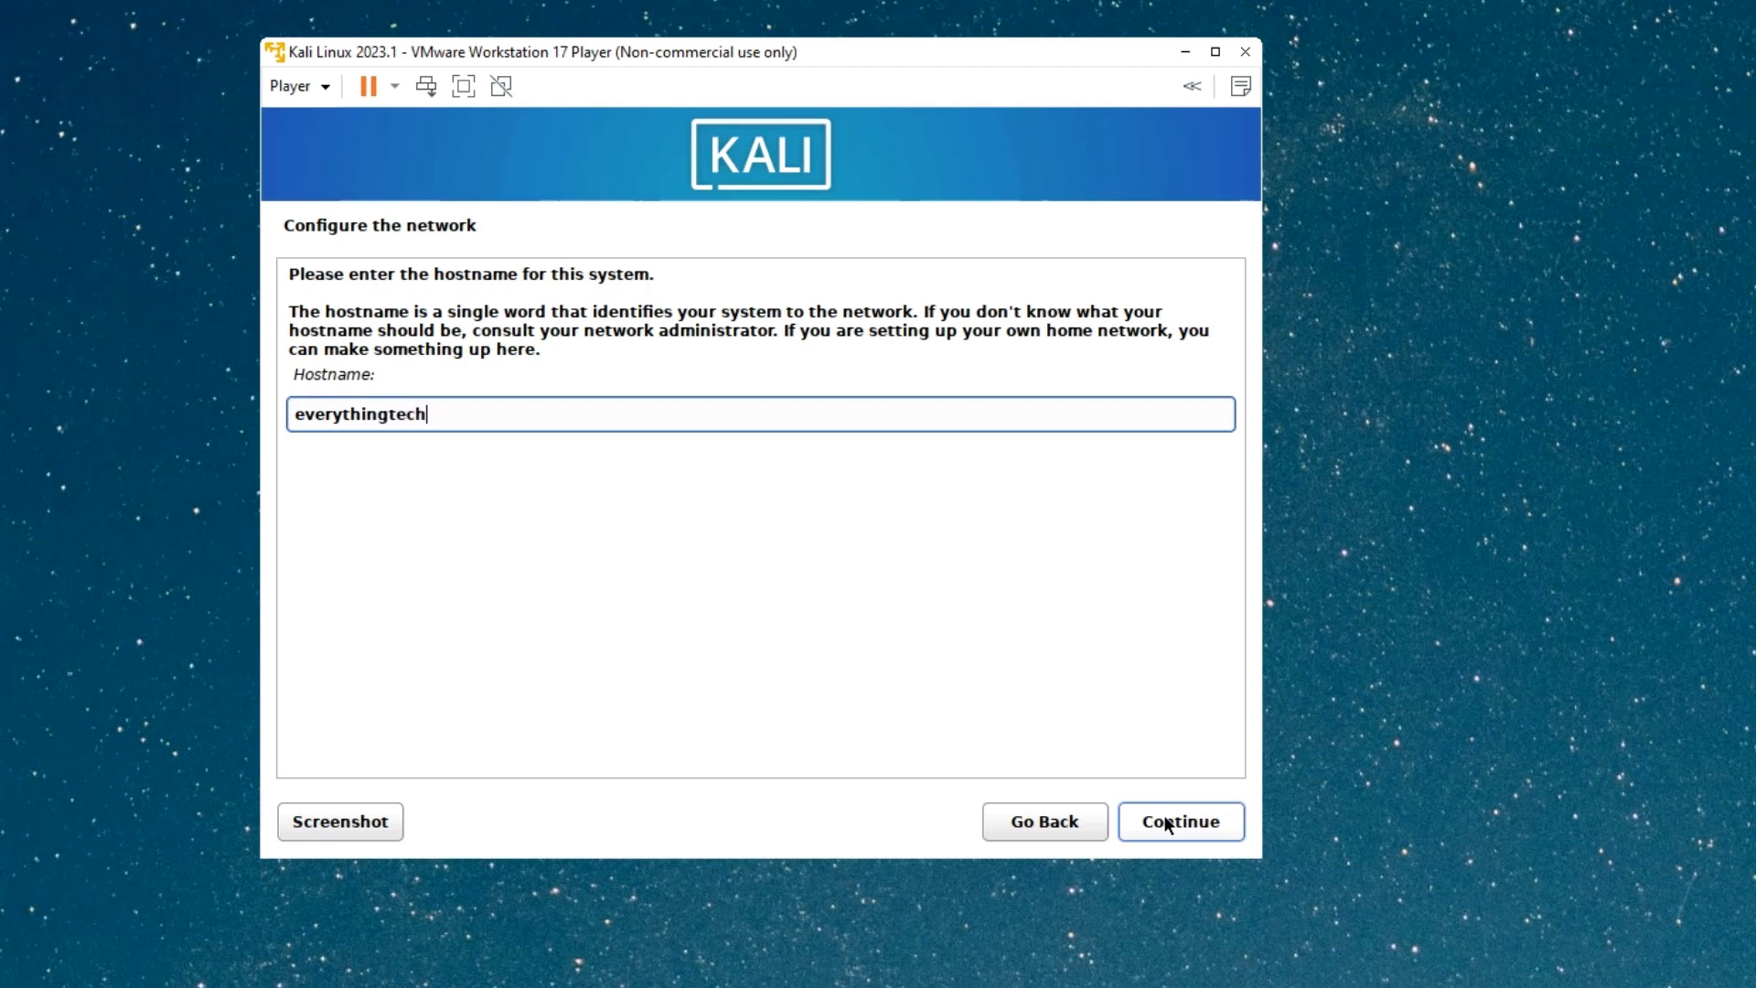
{"action": "left_click", "coordinate": [1167, 824]}
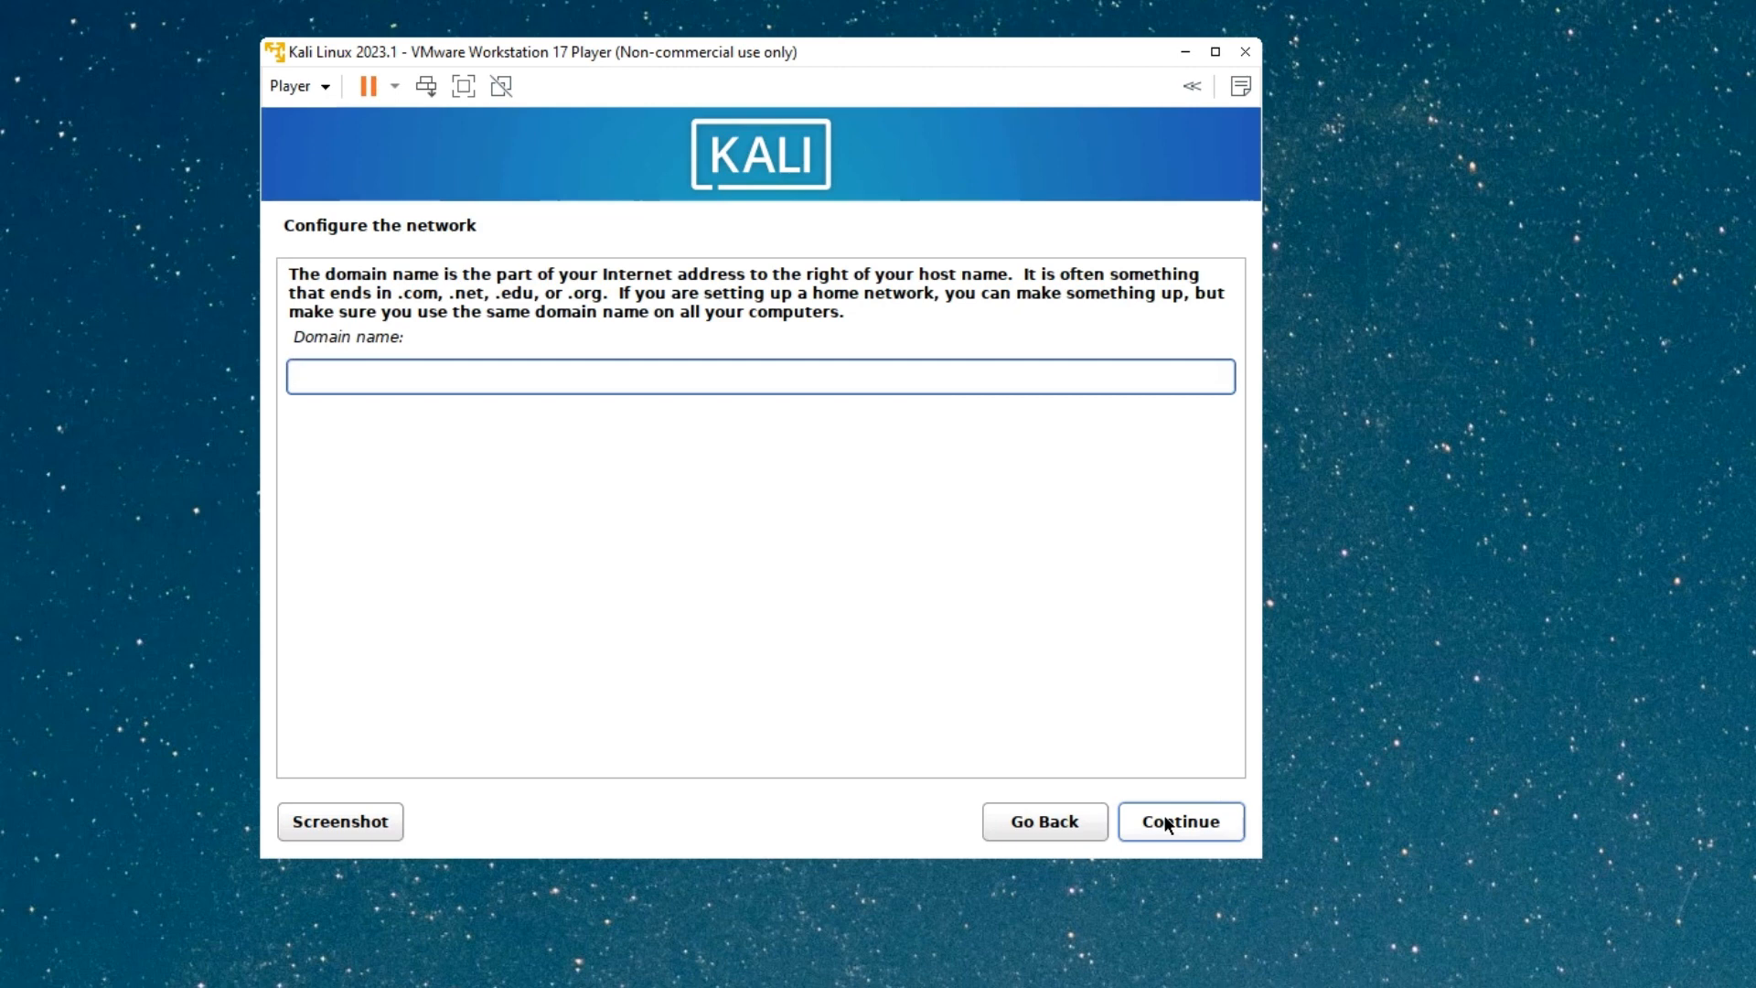
{"action": "left_click", "coordinate": [1166, 824]}
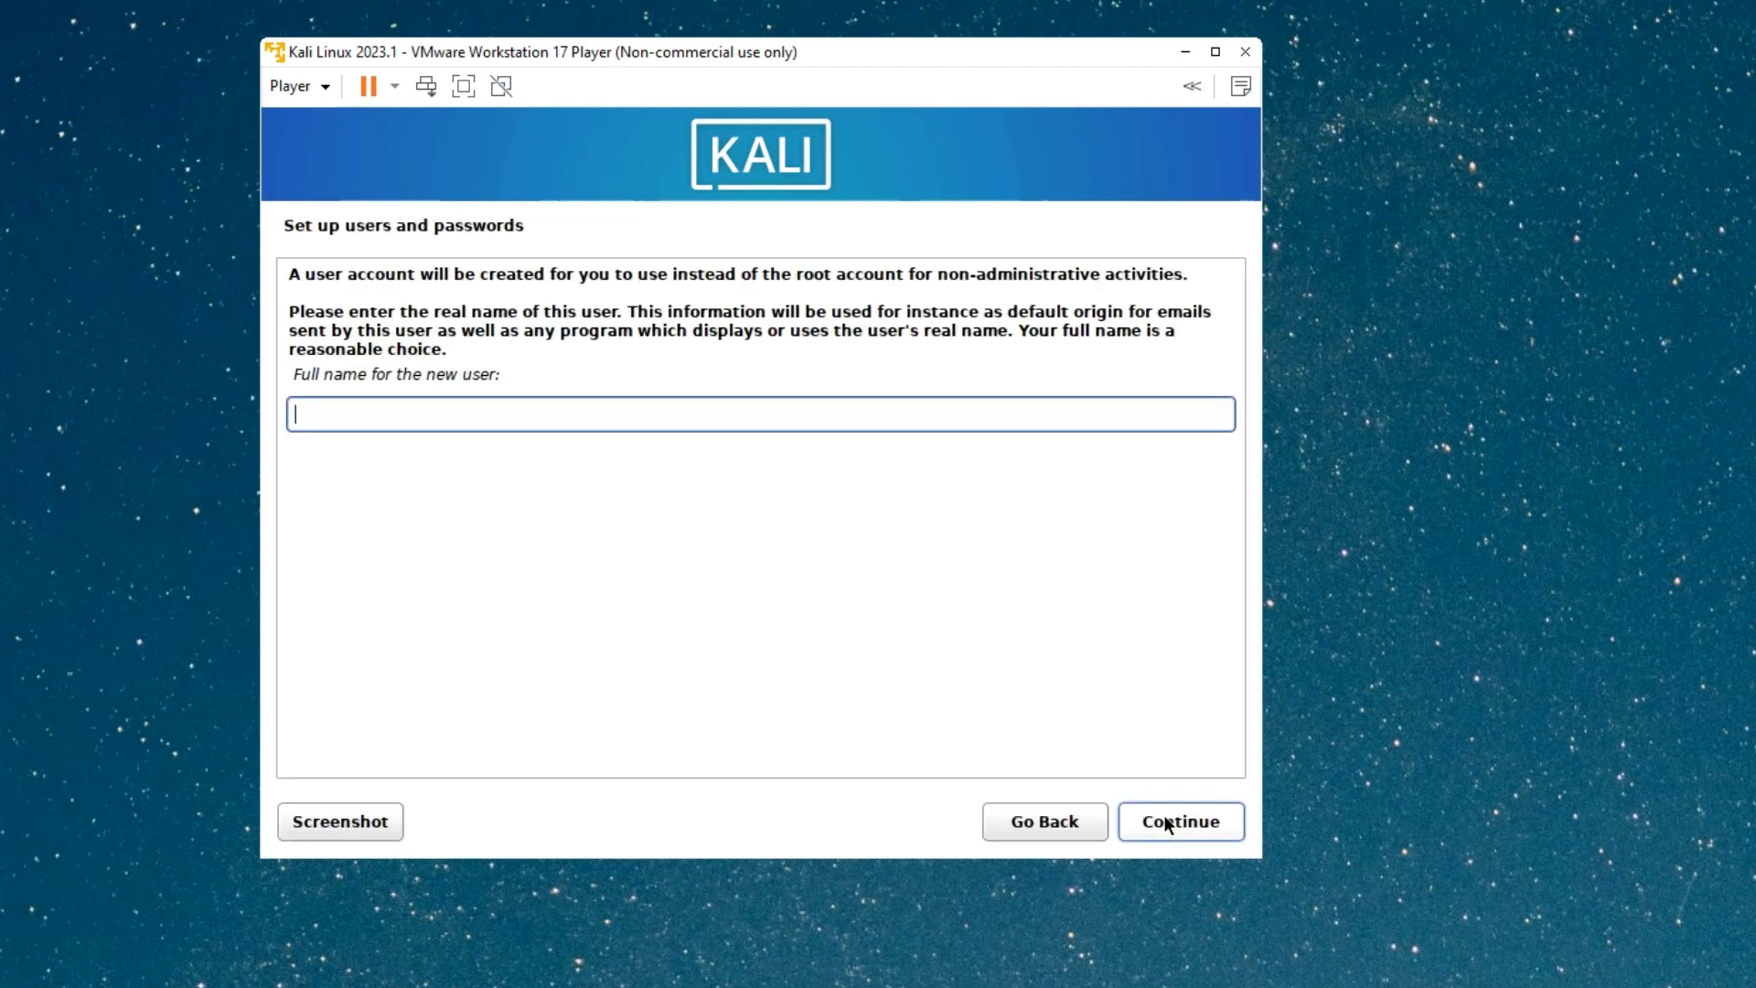
Enter the new user's full name and extend the suggested username.
{"action": "type", "text": "Everything Tech"}
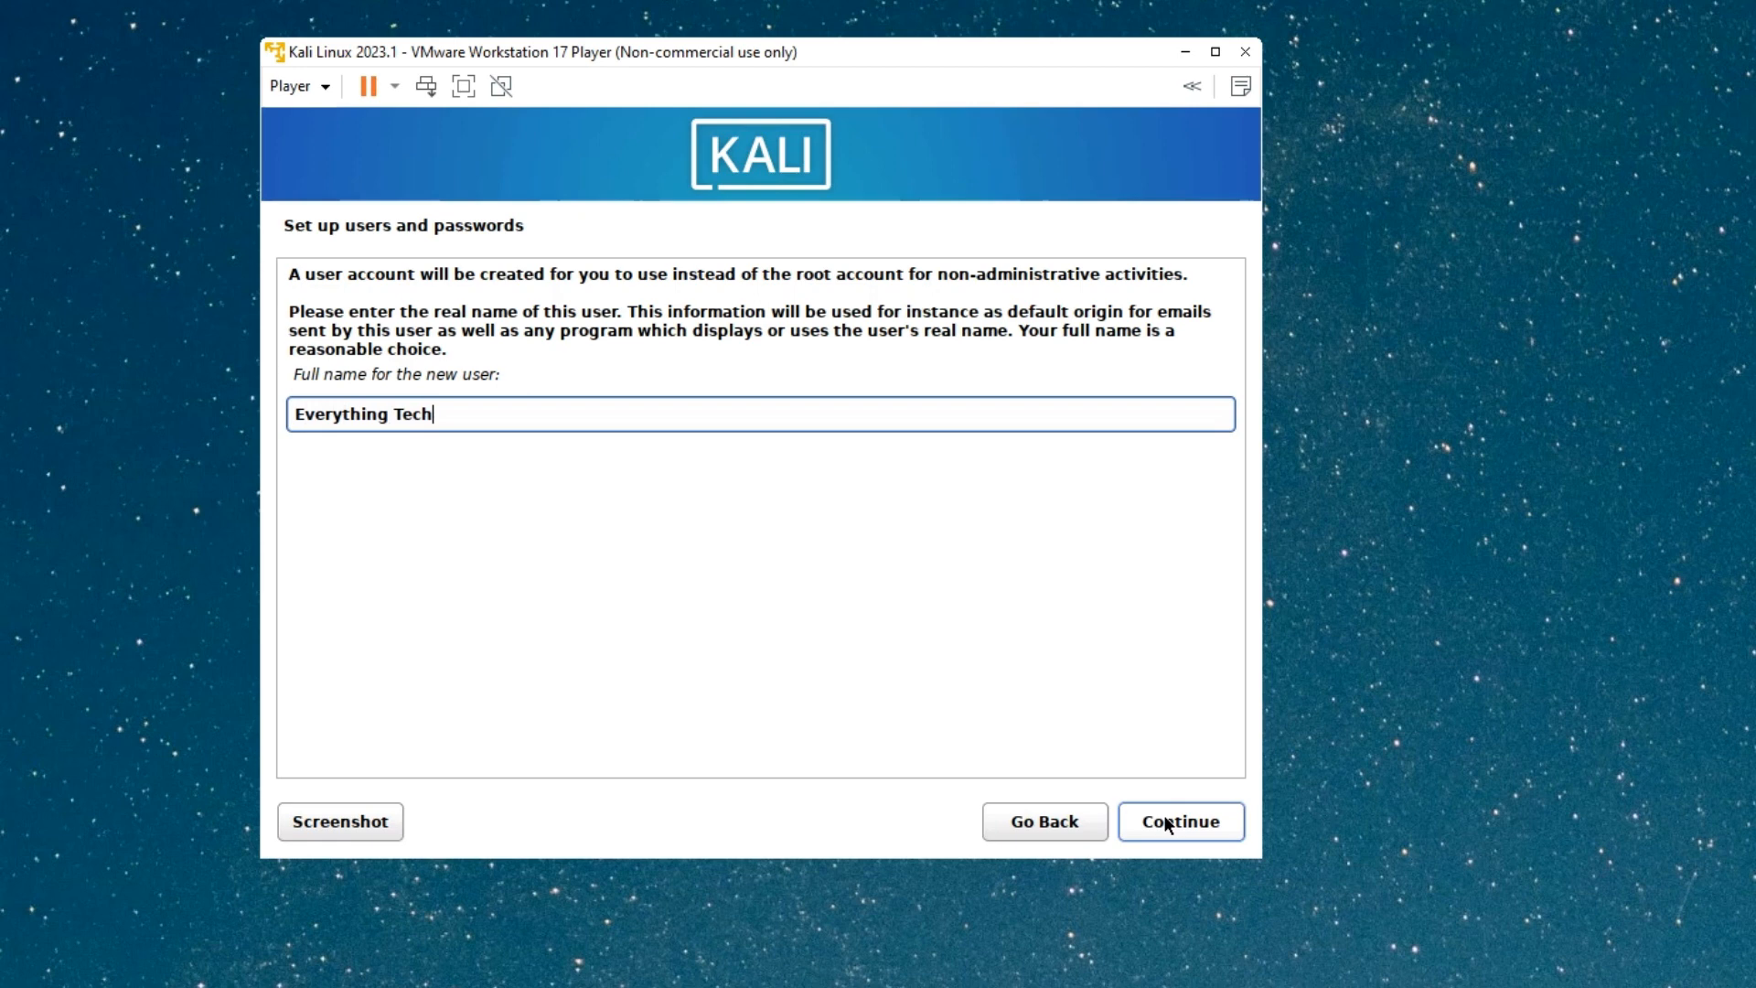
{"action": "left_click", "coordinate": [1166, 823]}
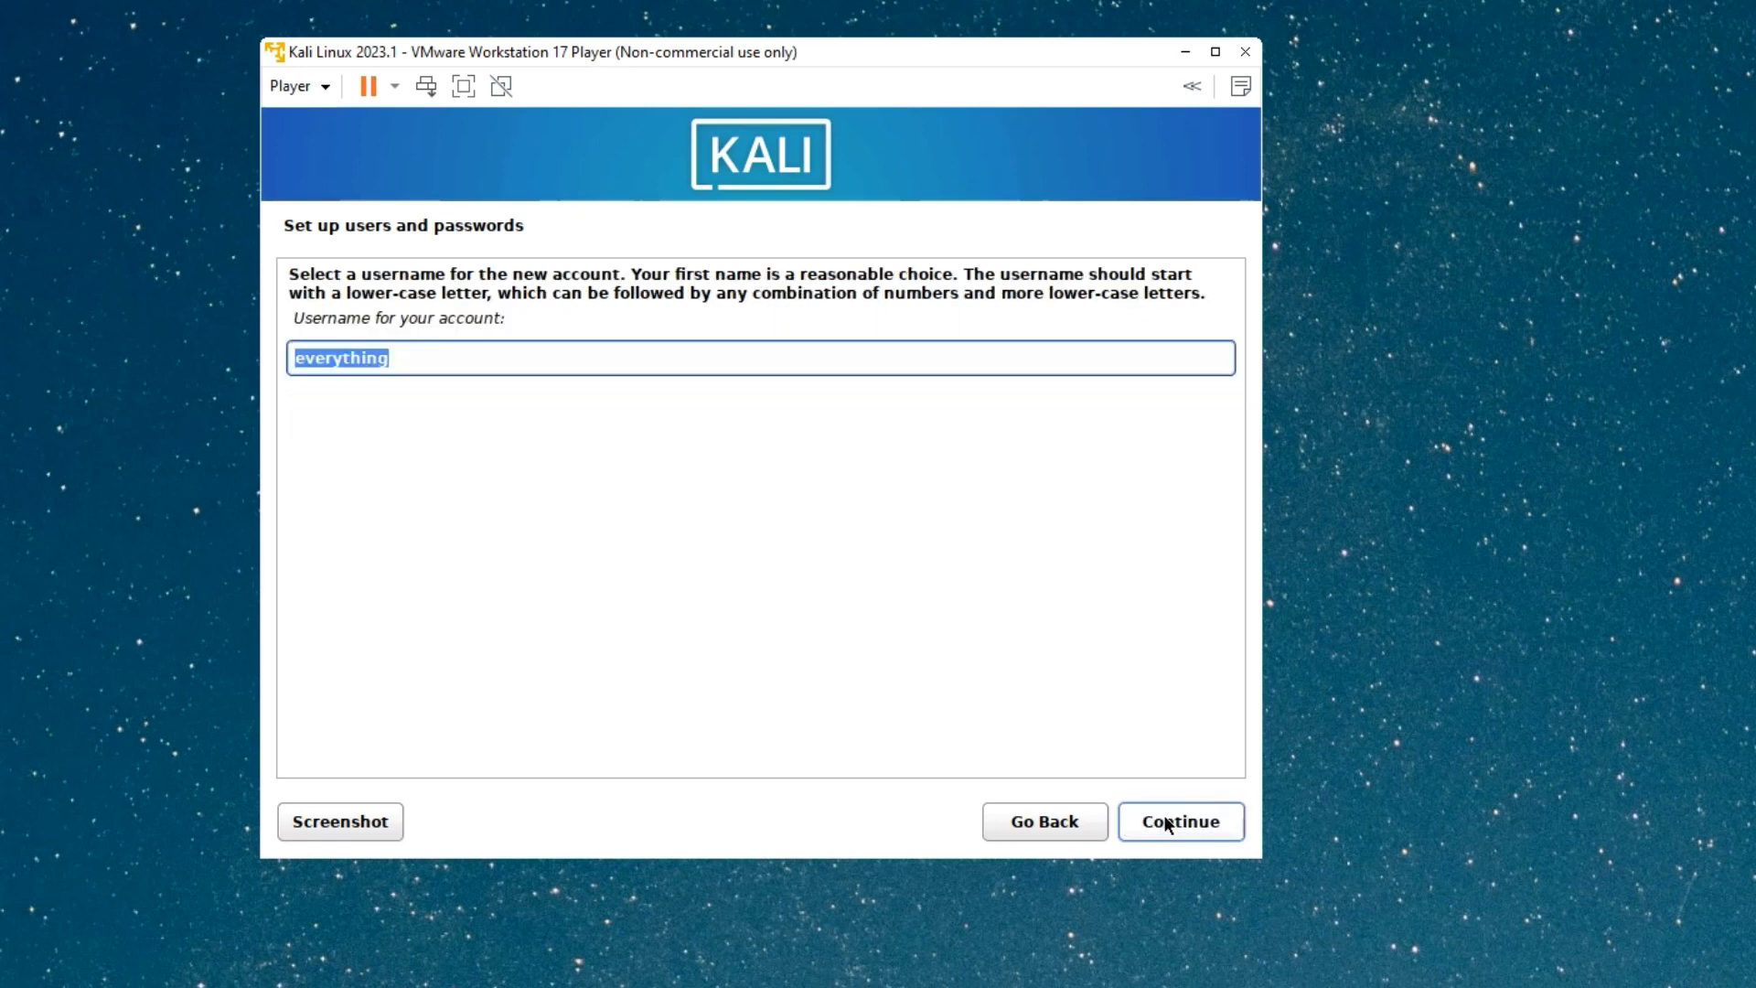
{"action": "key", "text": "Right"}
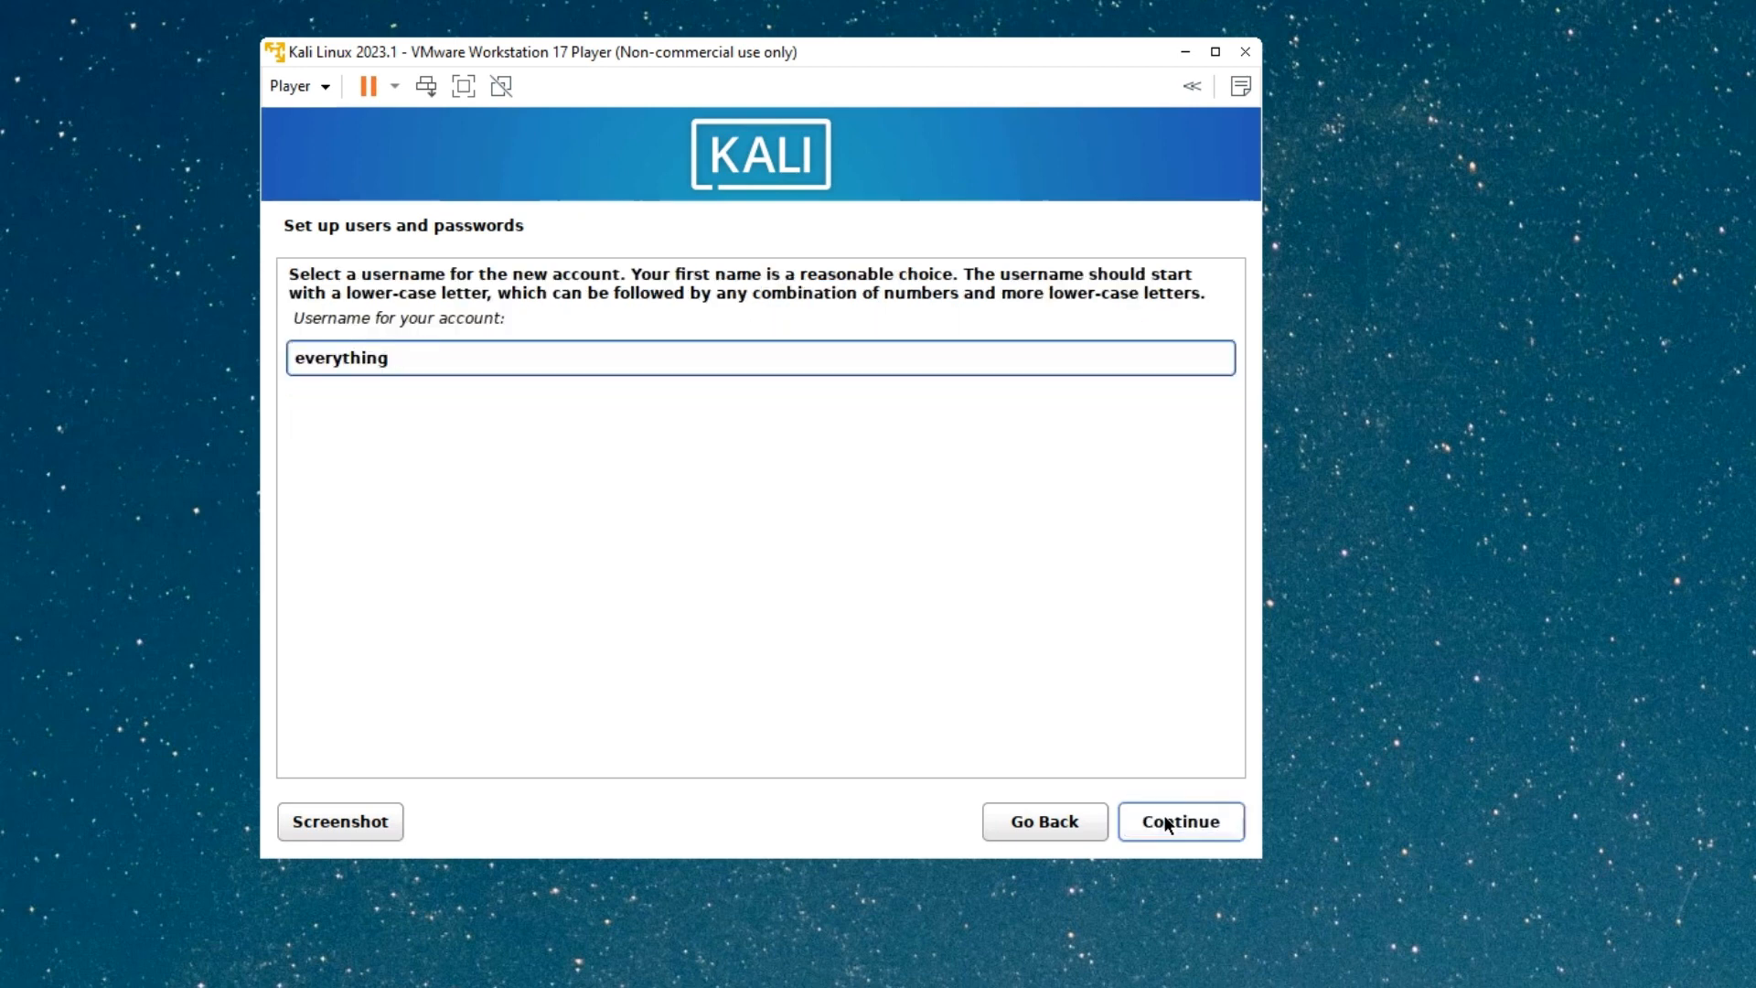
{"action": "type", "text": "tech"}
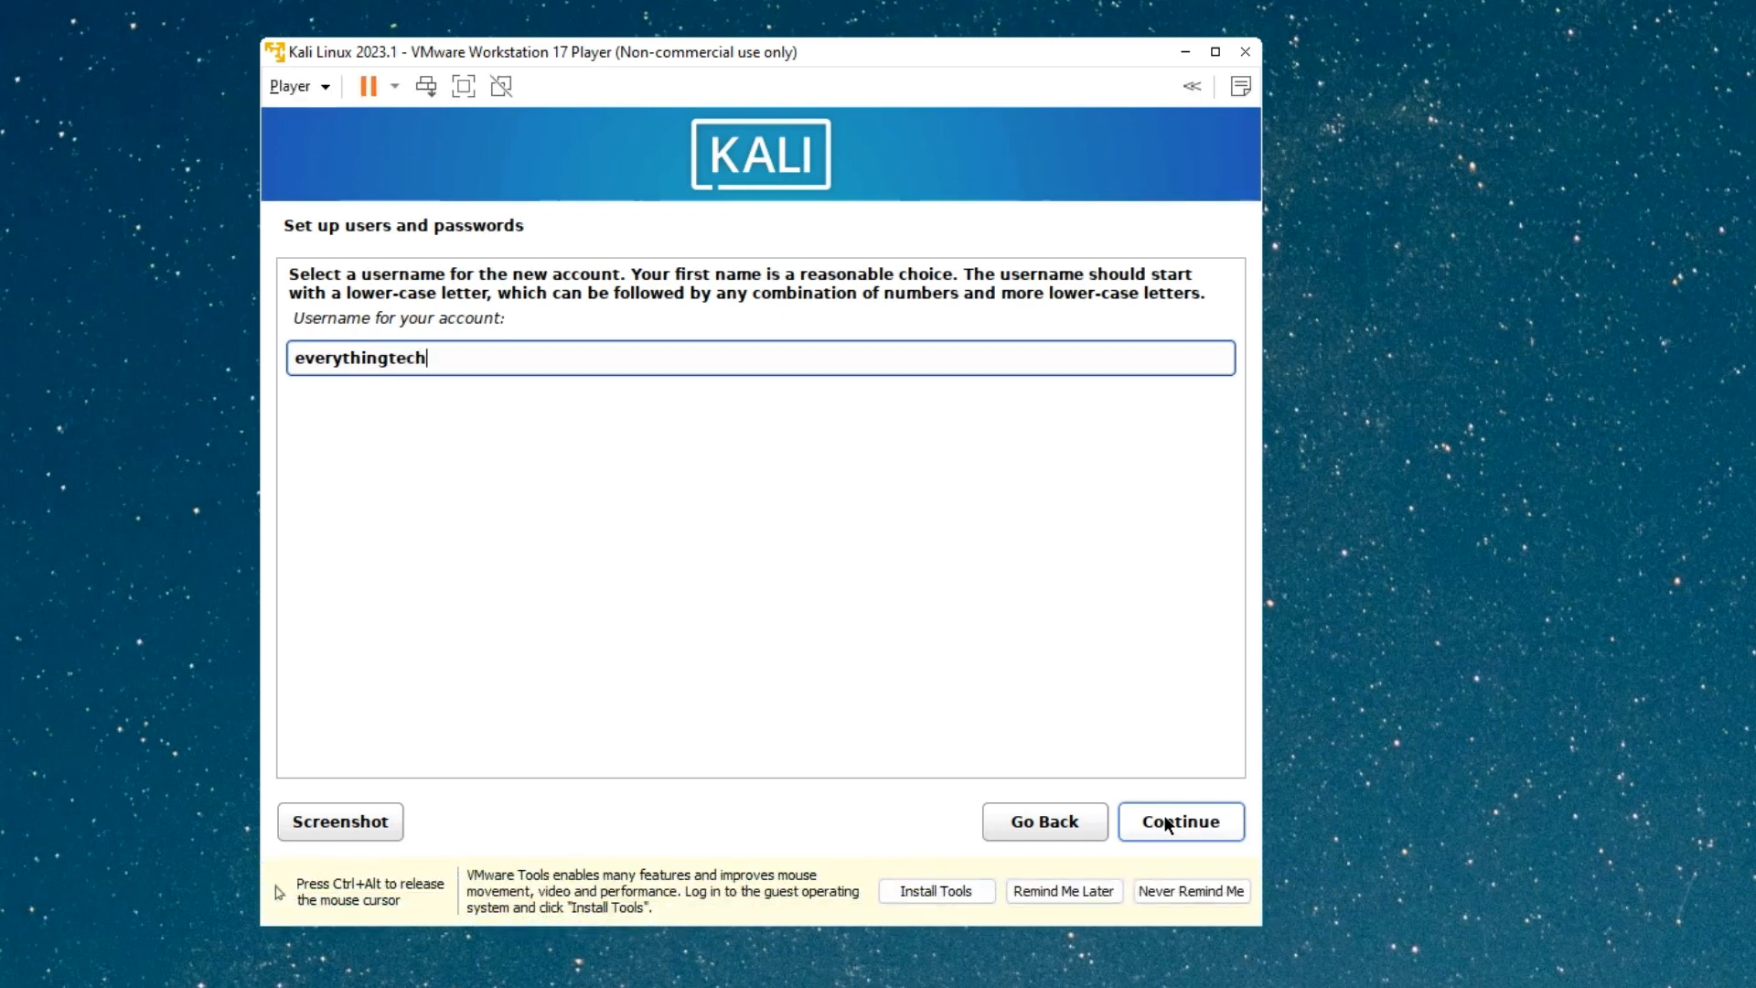
{"action": "left_click", "coordinate": [1167, 825]}
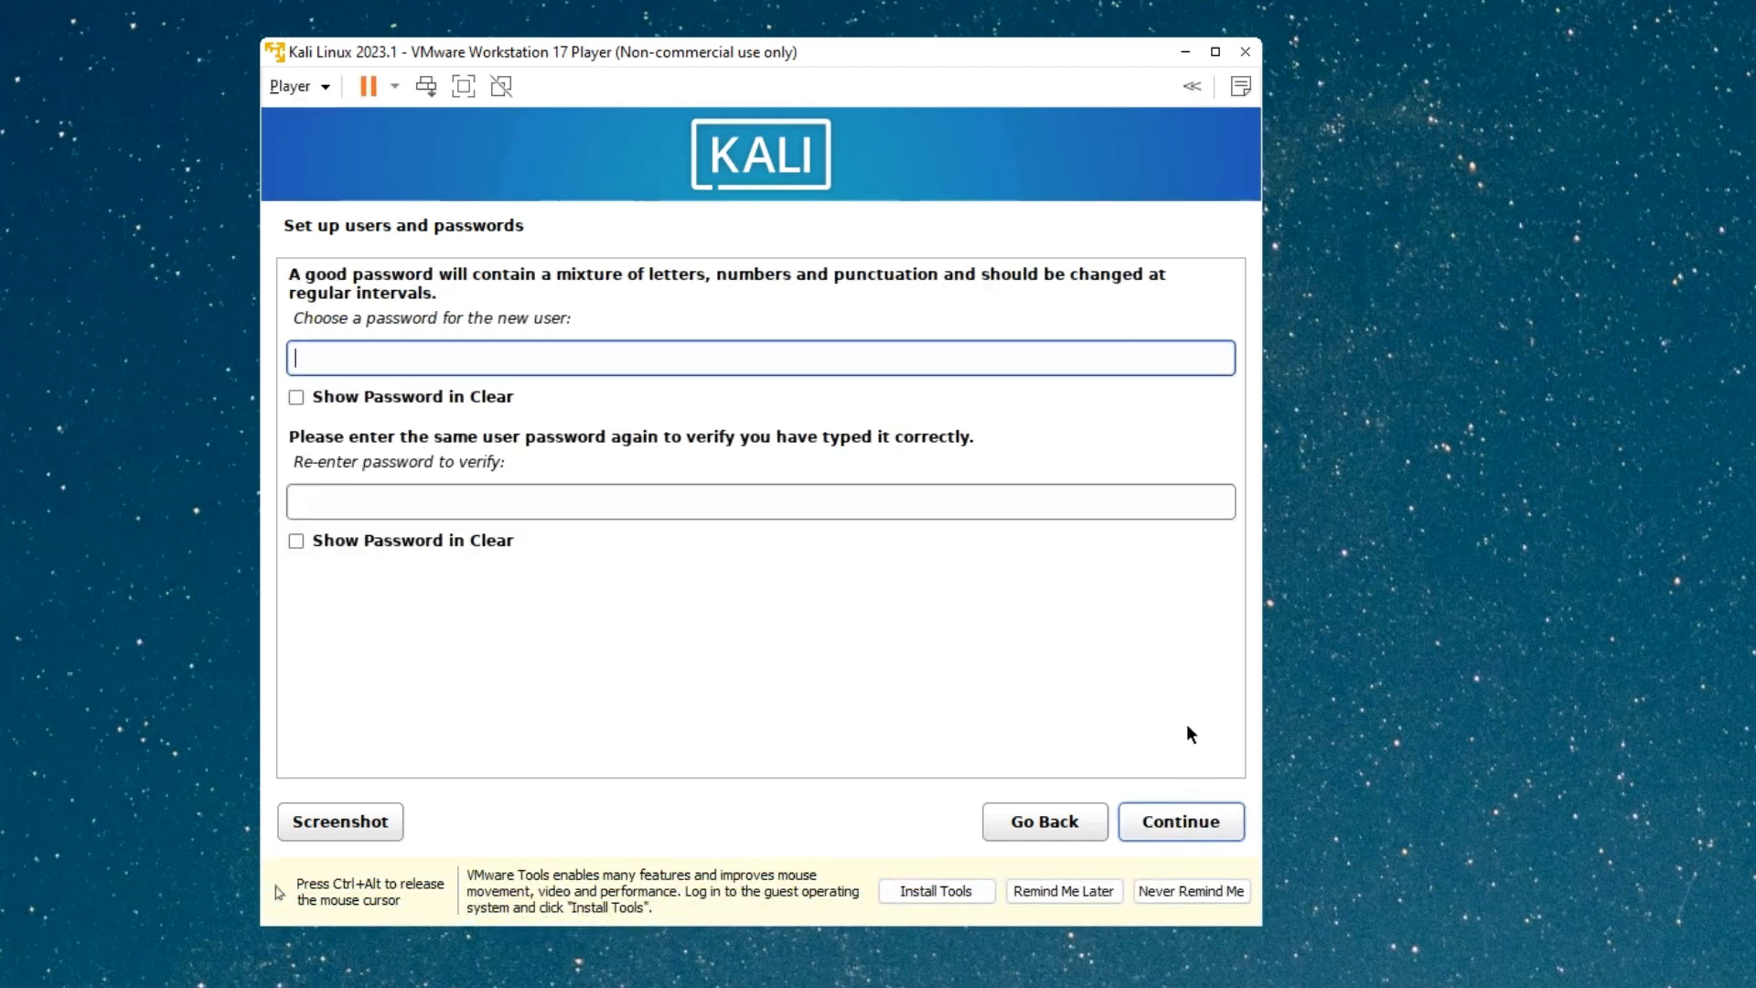
Type and re-enter the account password, then submit it.
{"action": "type", "text": "*********"}
{"action": "key", "text": "Tab"}
{"action": "key", "text": "Tab"}
{"action": "type", "text": "*********"}
{"action": "left_click", "coordinate": [1189, 818]}
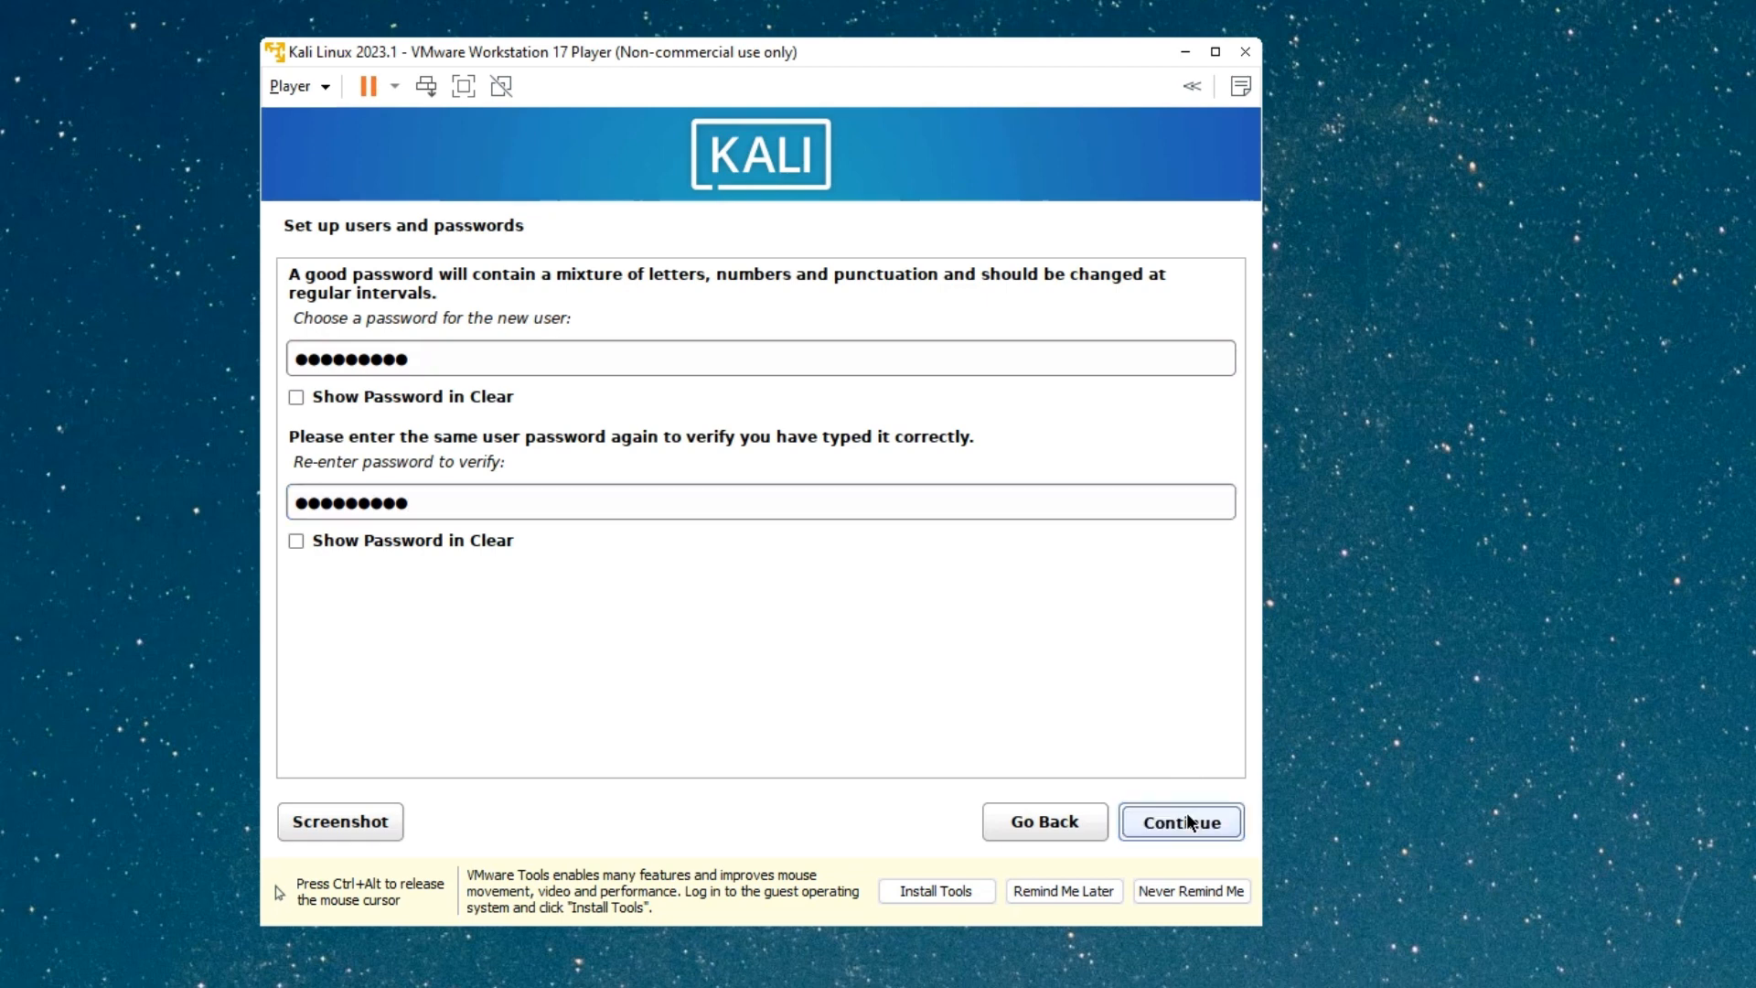
Dismiss the VMware Tools reminder and keep the Eastern time zone.
{"action": "left_click", "coordinate": [1043, 893]}
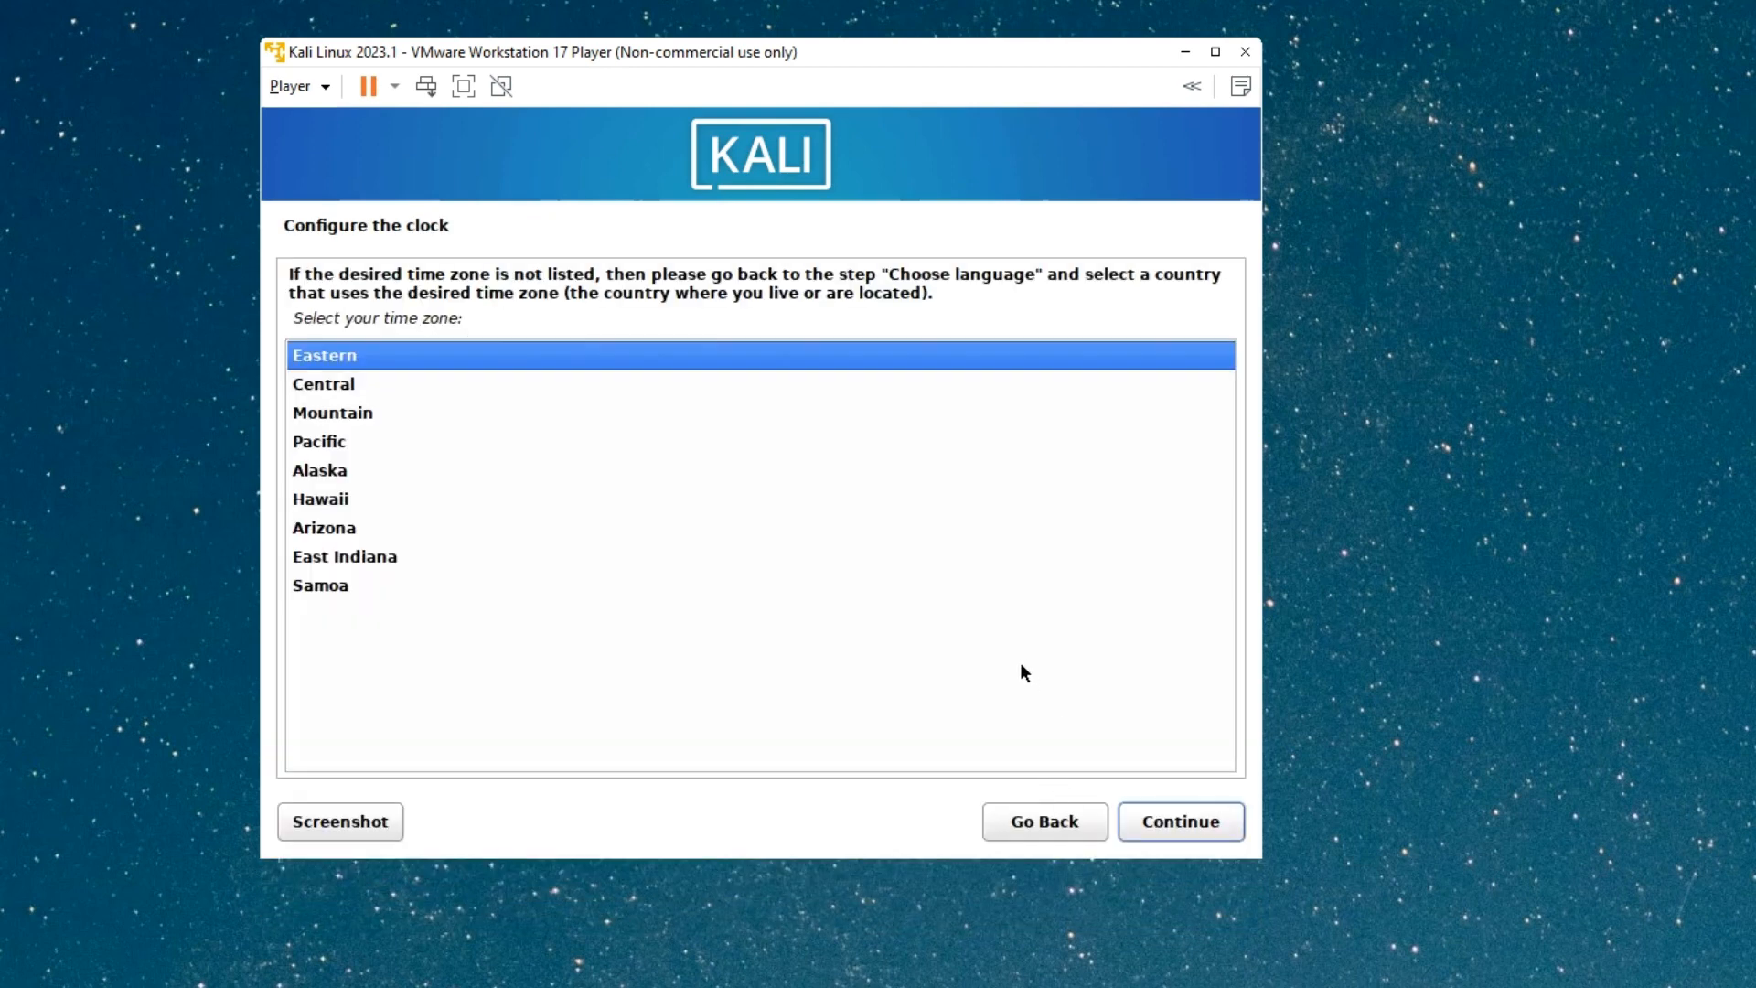
{"action": "left_click", "coordinate": [1214, 823]}
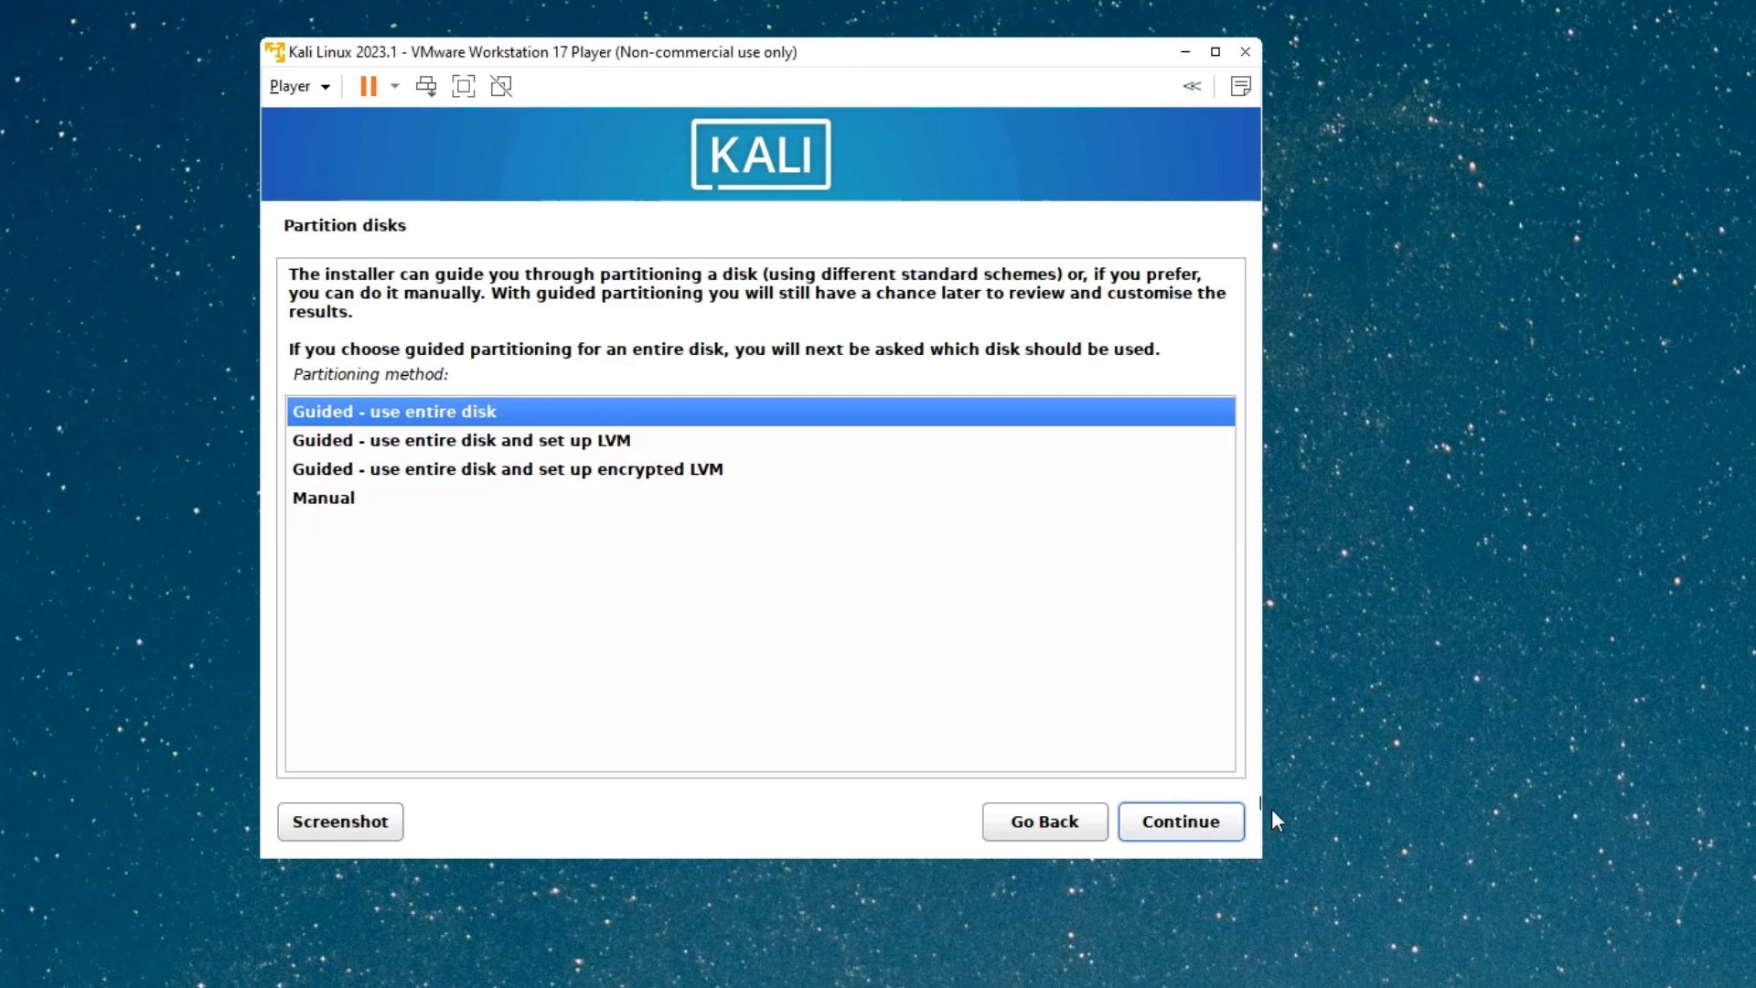
Choose guided partitioning of the whole 85.9 GB disk with all files in one partition.
{"action": "left_click", "coordinate": [1190, 828]}
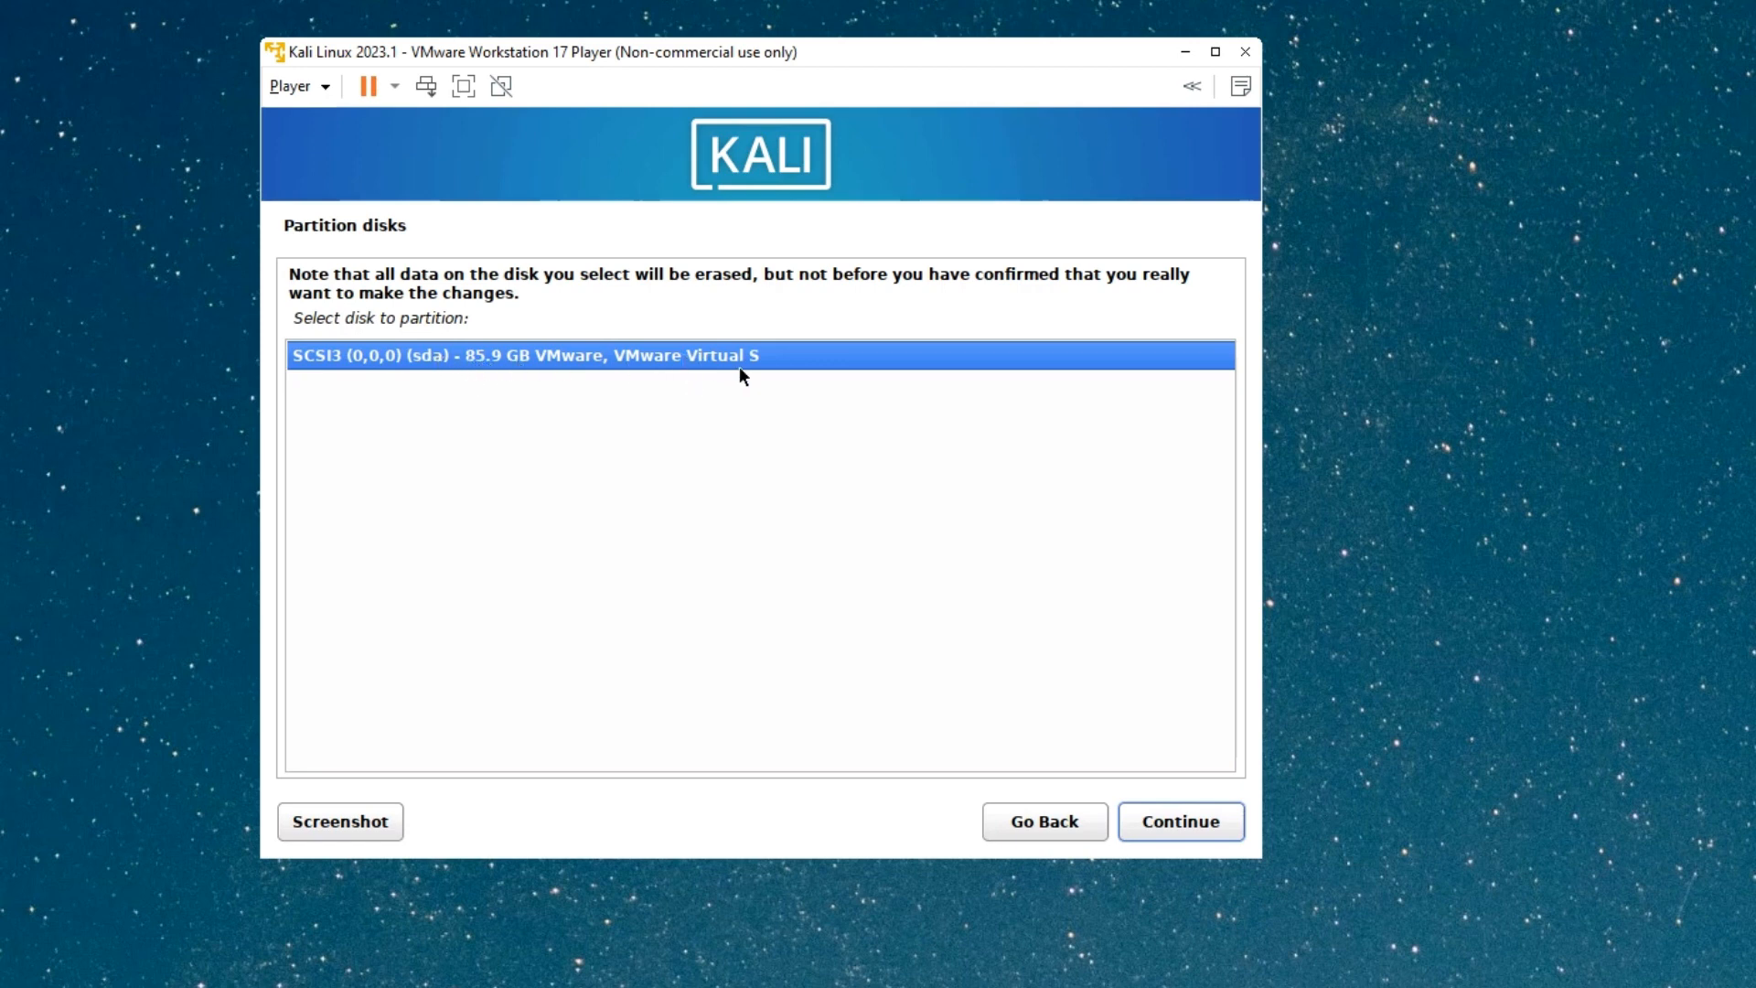
{"action": "left_click", "coordinate": [1195, 825]}
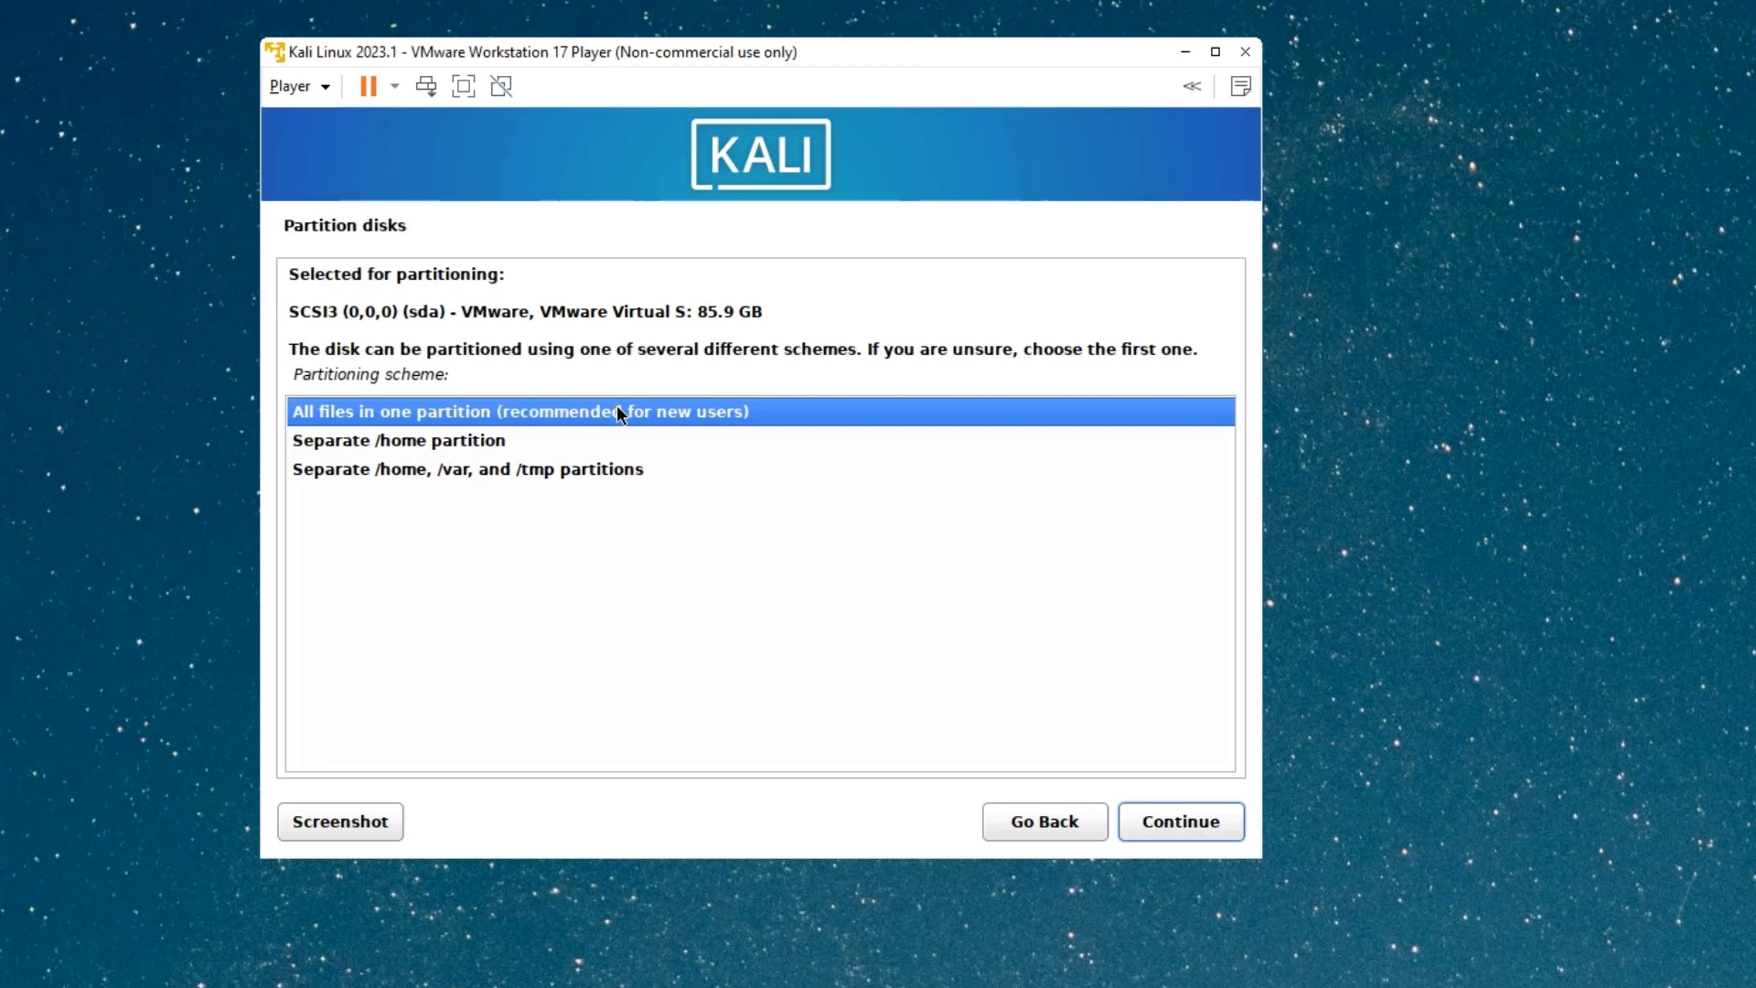
{"action": "left_click", "coordinate": [1171, 815]}
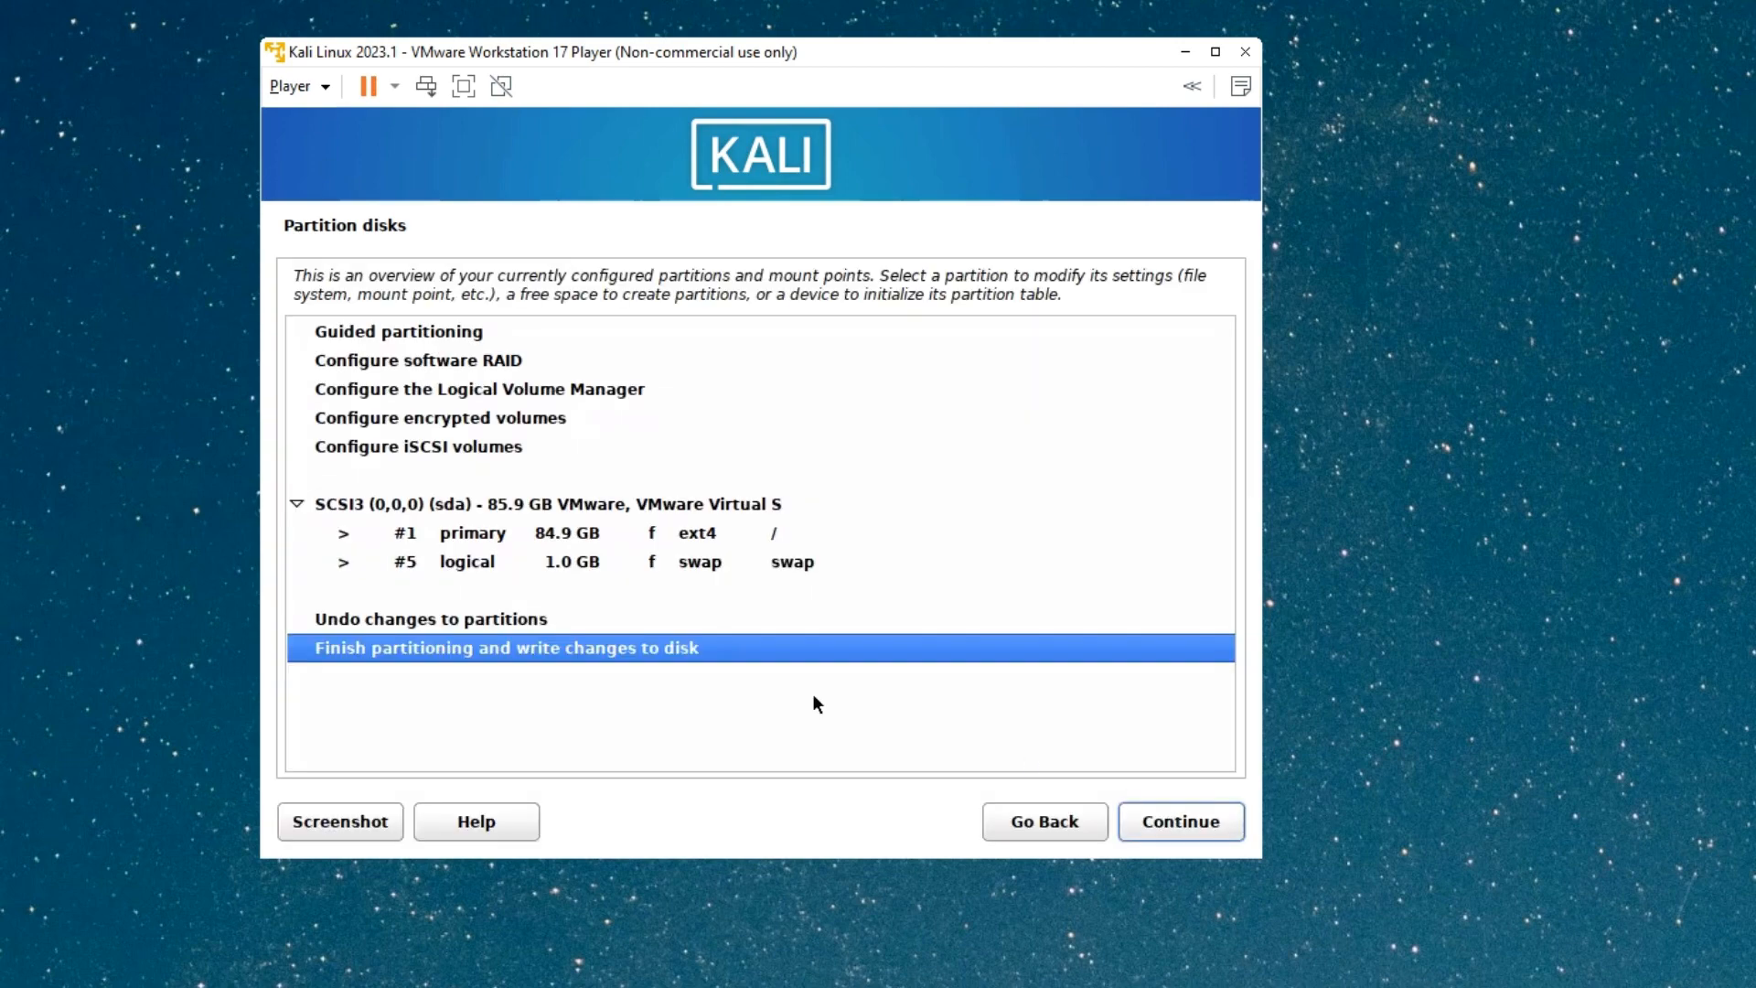
Review the 84.9 GB ext4 and 1.0 GB swap partitions, then write the changes to disk.
{"action": "left_click", "coordinate": [464, 539]}
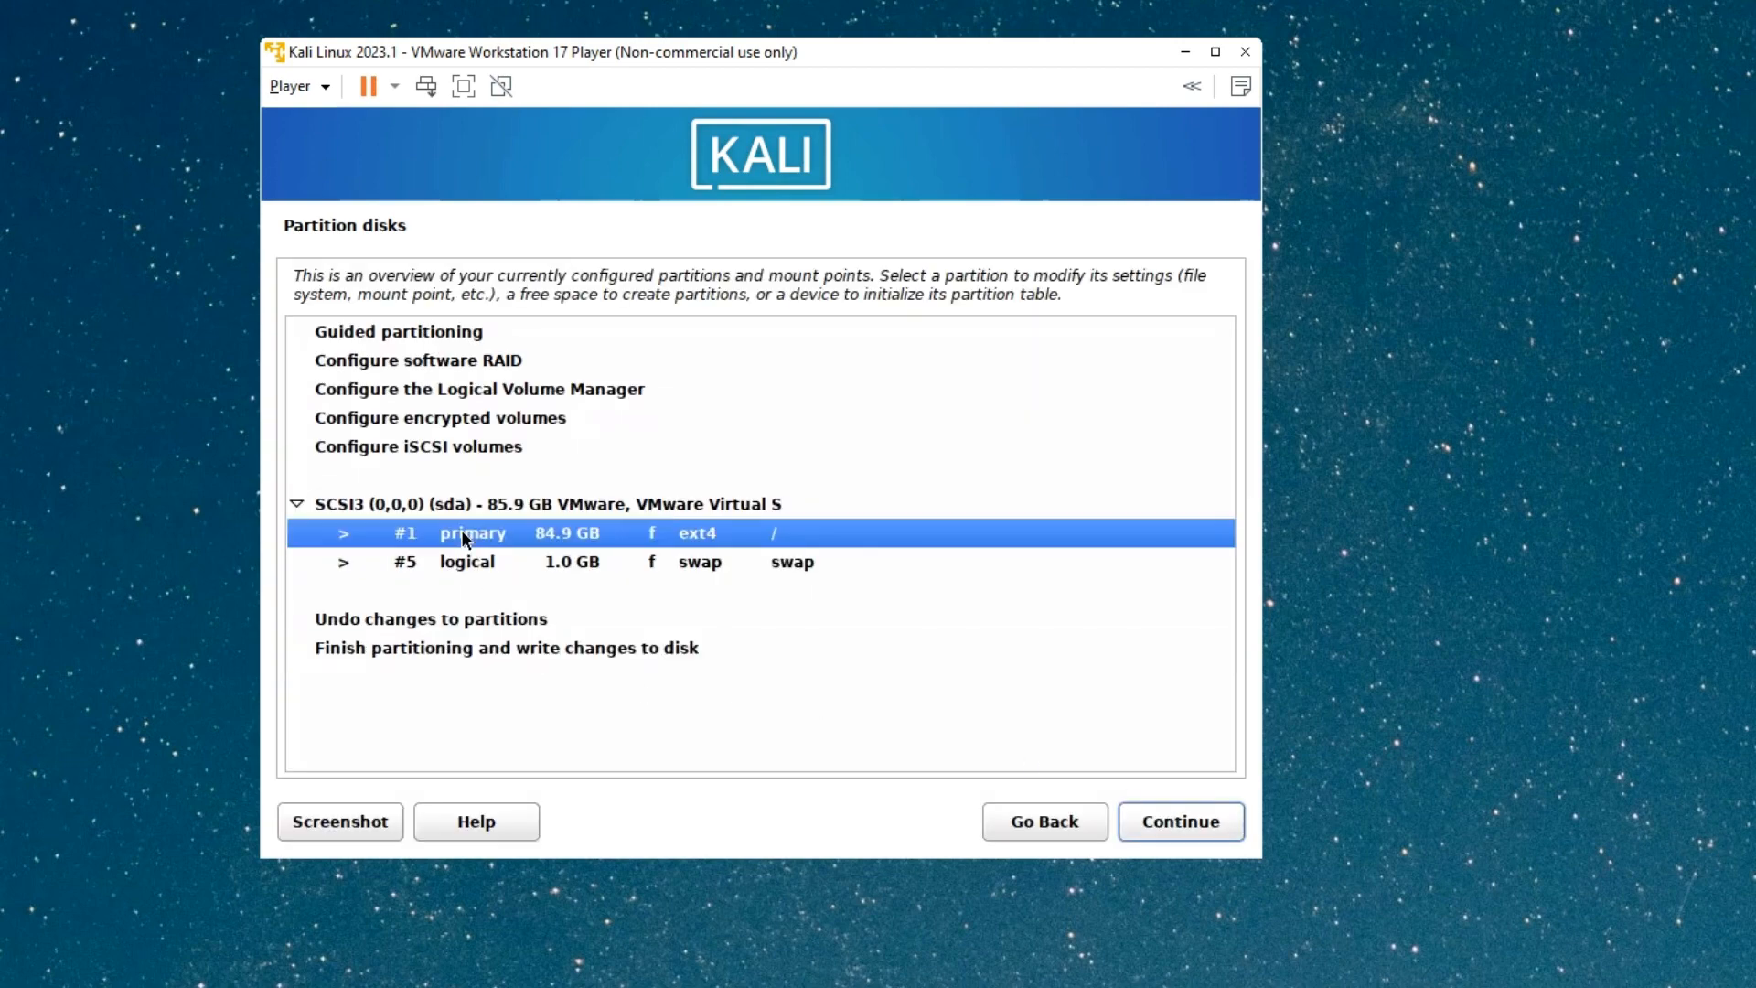
{"action": "left_click", "coordinate": [549, 554]}
{"action": "left_click", "coordinate": [548, 533]}
{"action": "left_click", "coordinate": [463, 565]}
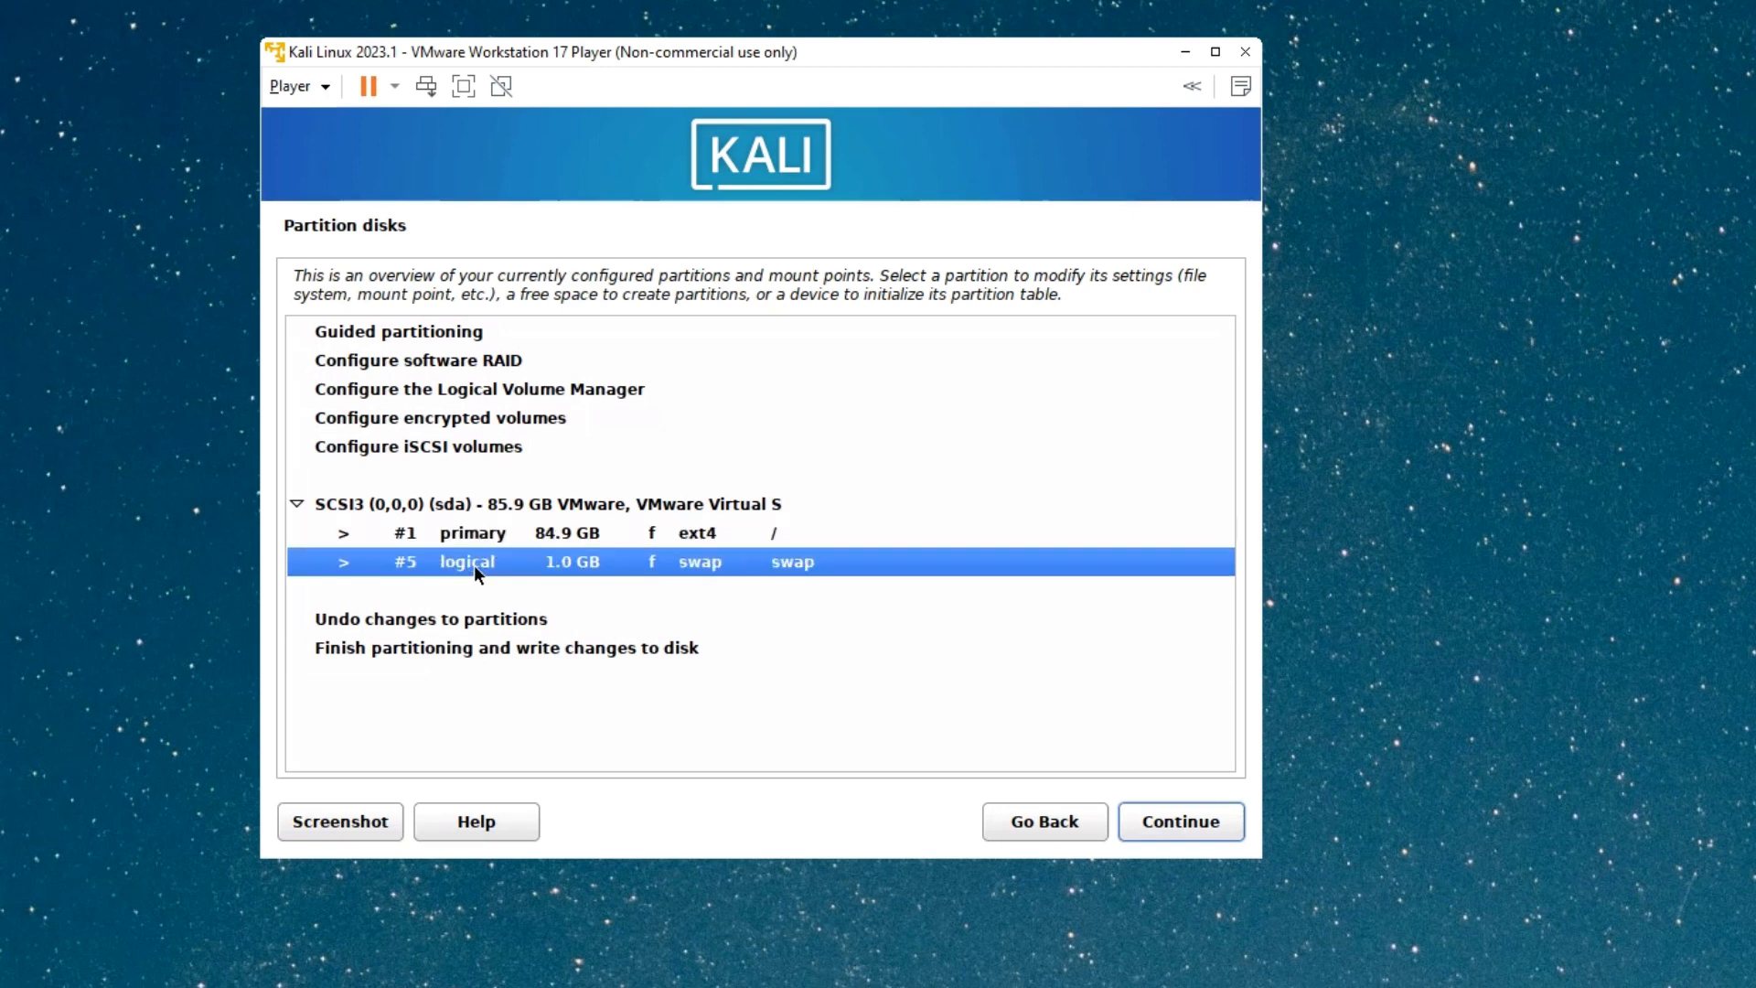
{"action": "double_click", "coordinate": [371, 653]}
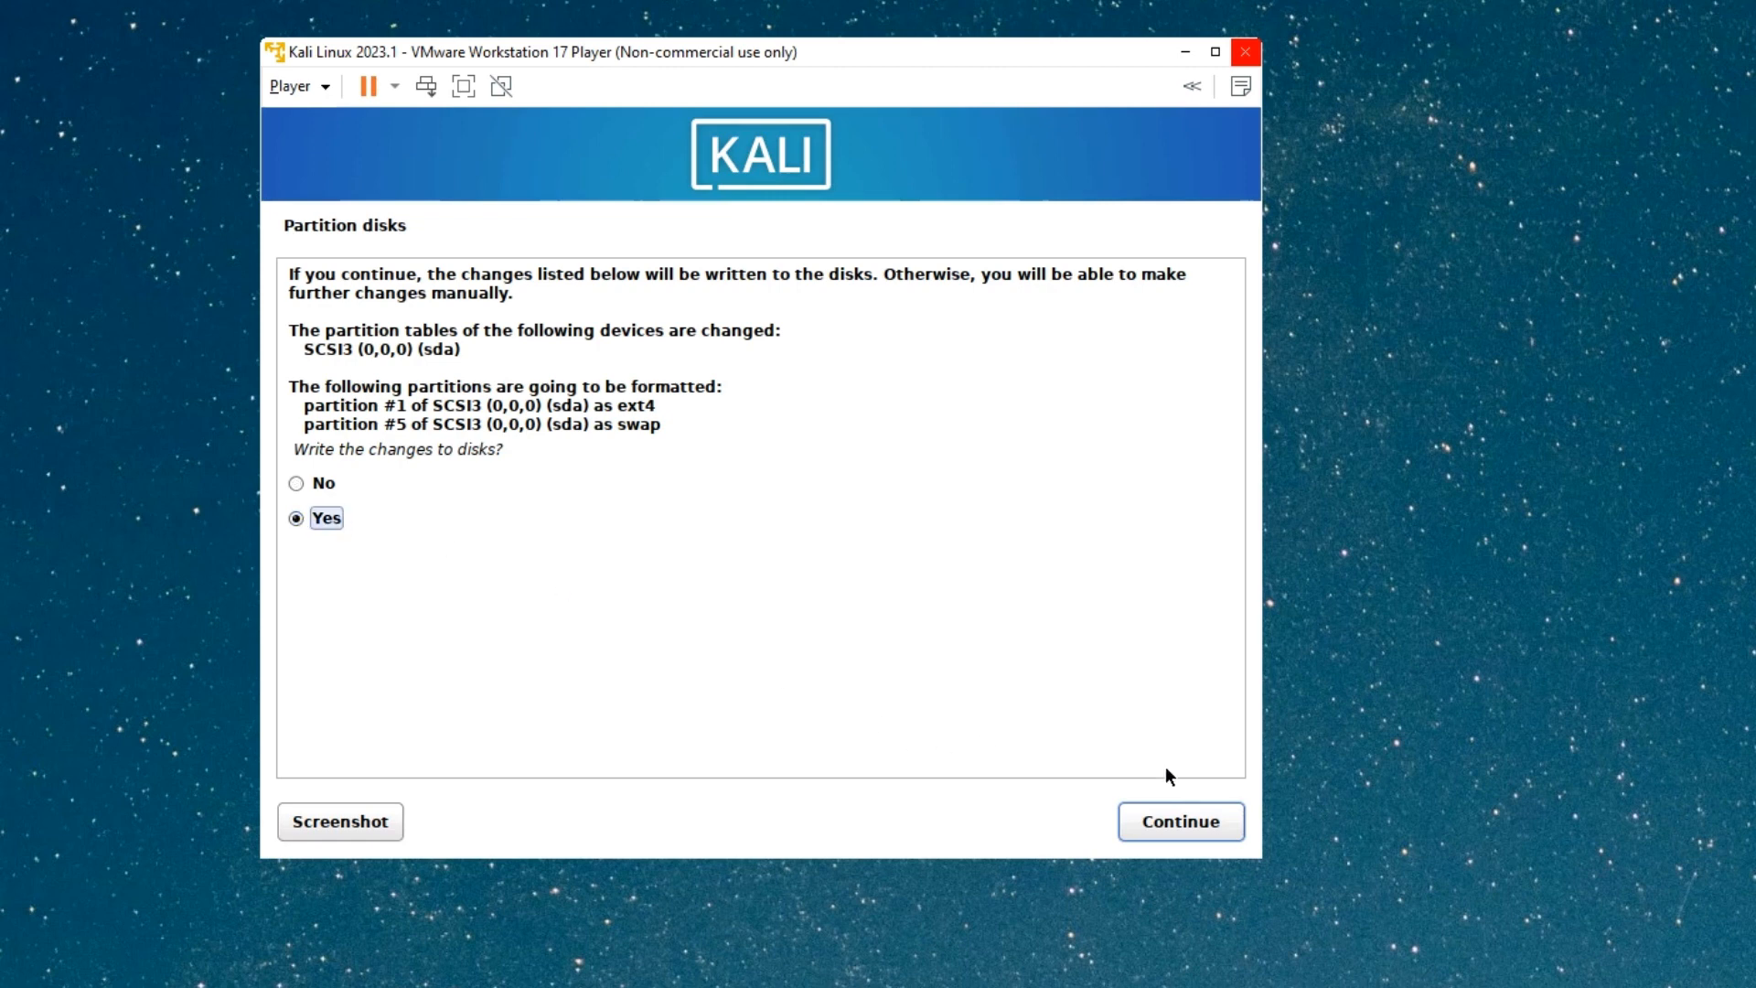
{"action": "left_click", "coordinate": [1201, 824]}
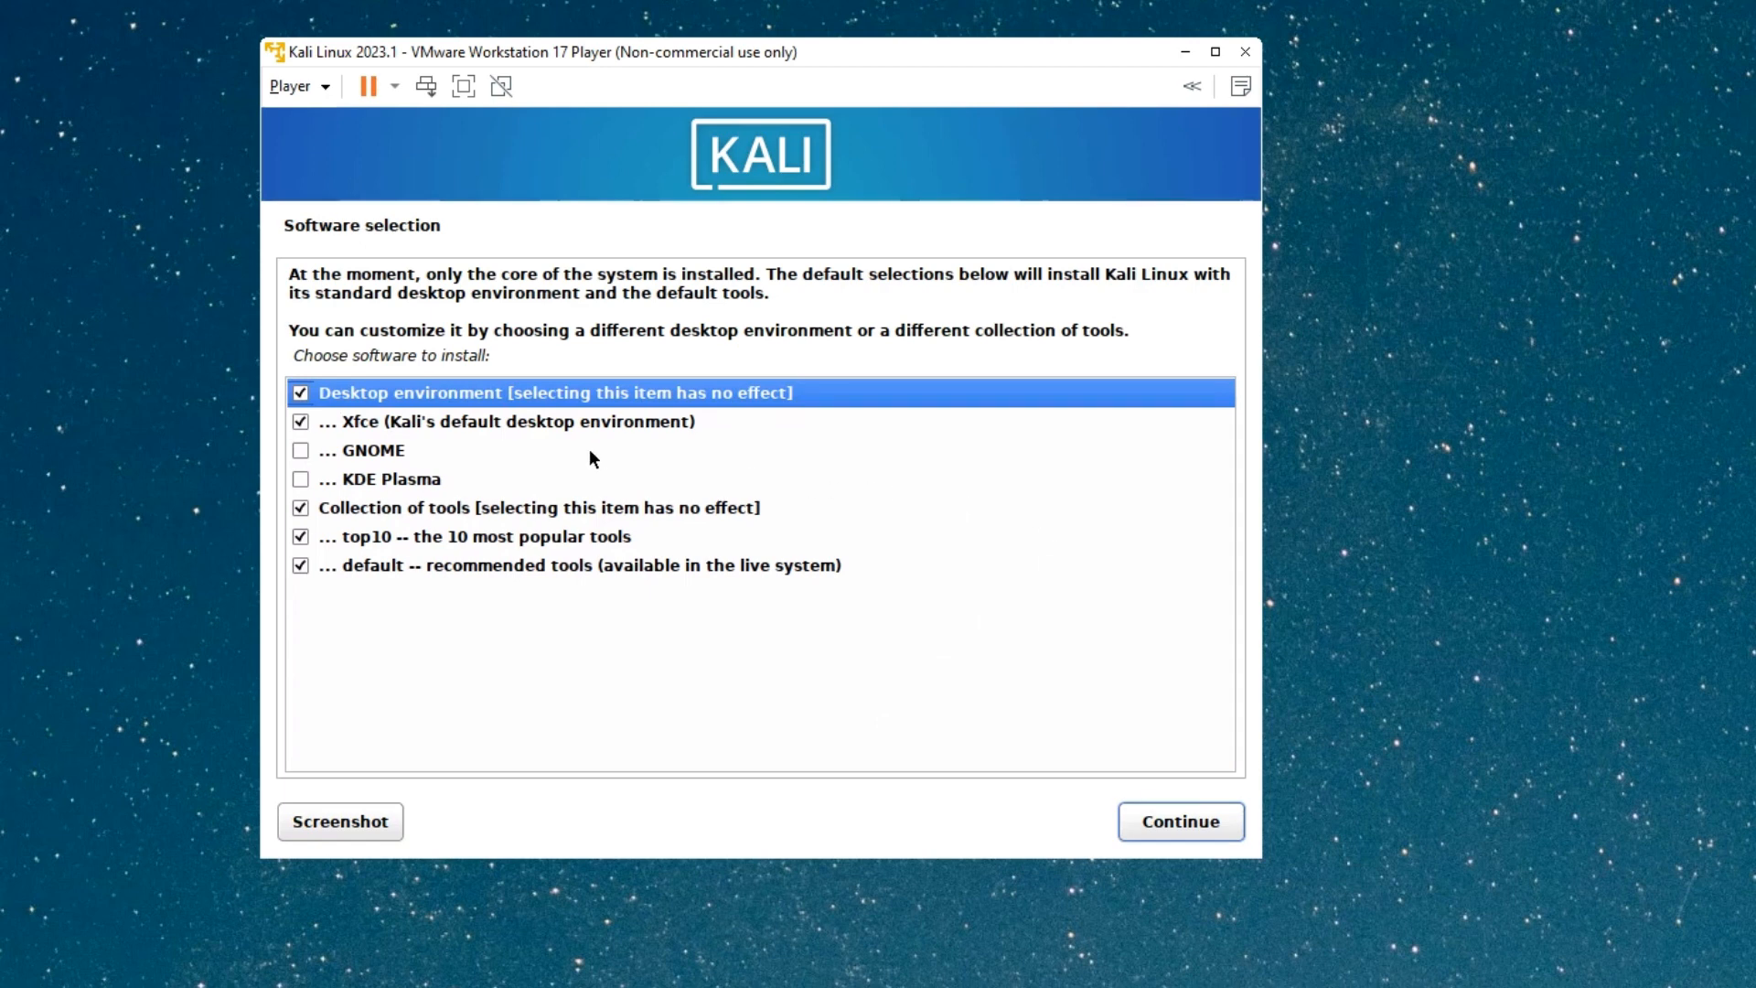
Leave Xfce, top10 and default tools selected and start installing the software.
{"action": "left_click", "coordinate": [464, 419]}
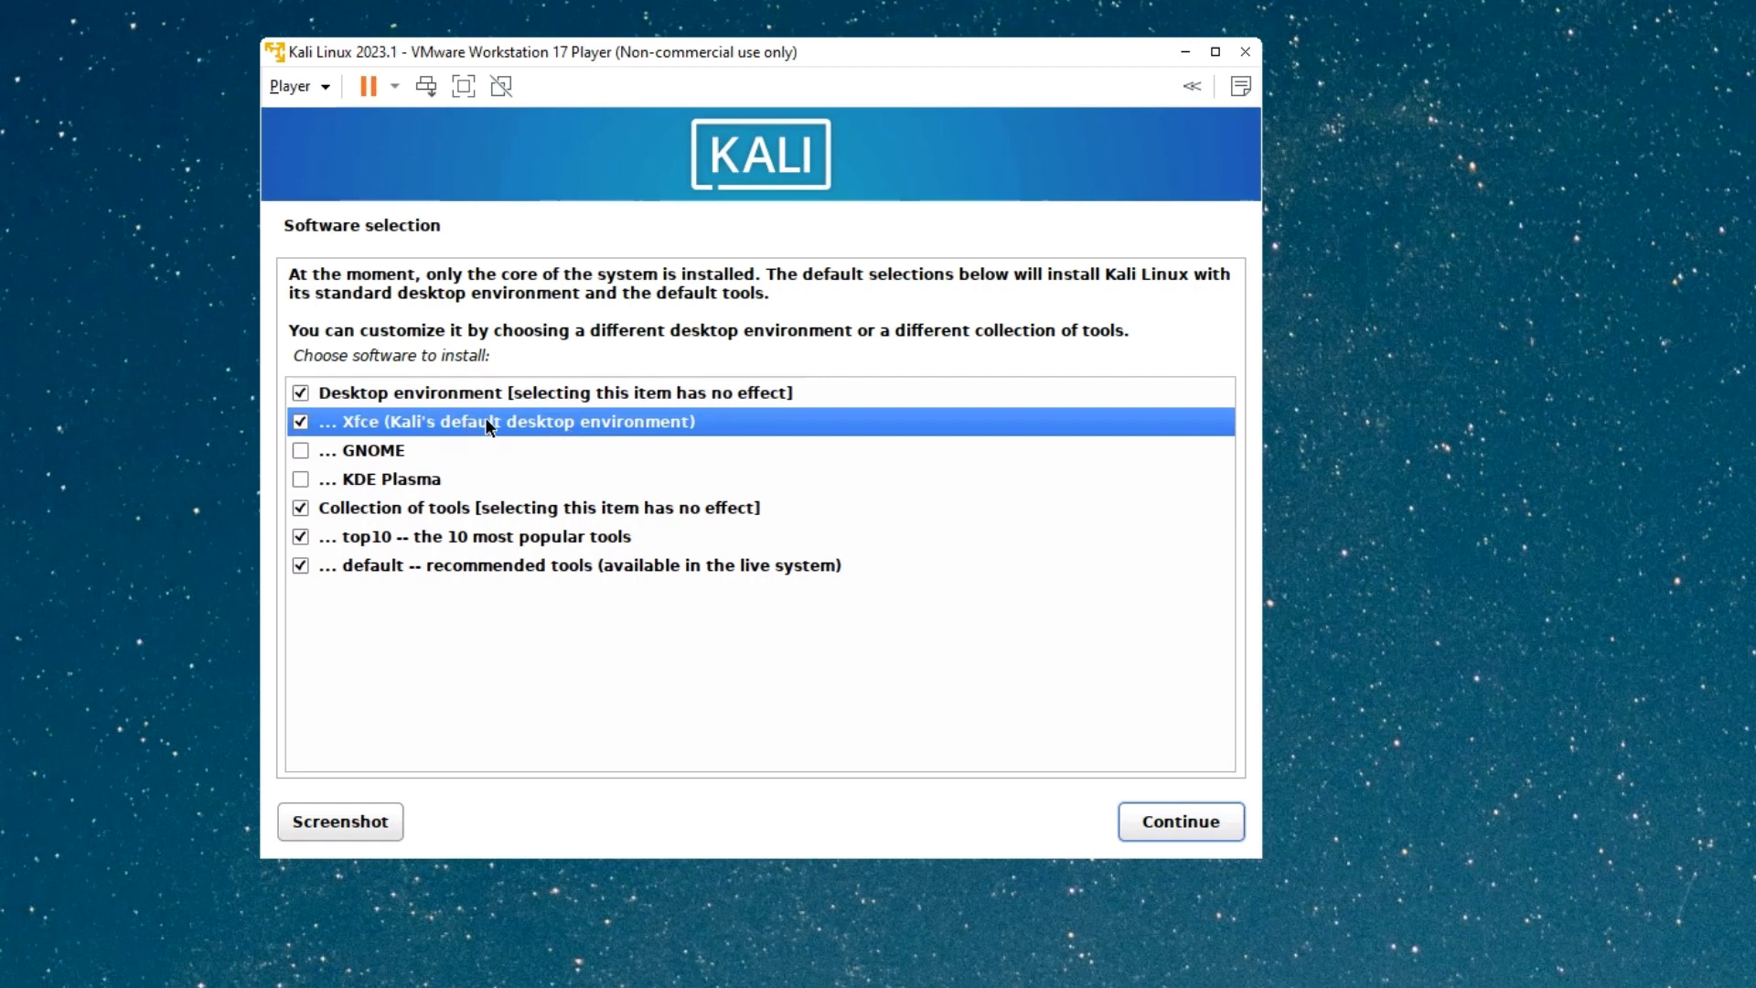
{"action": "left_click", "coordinate": [327, 457]}
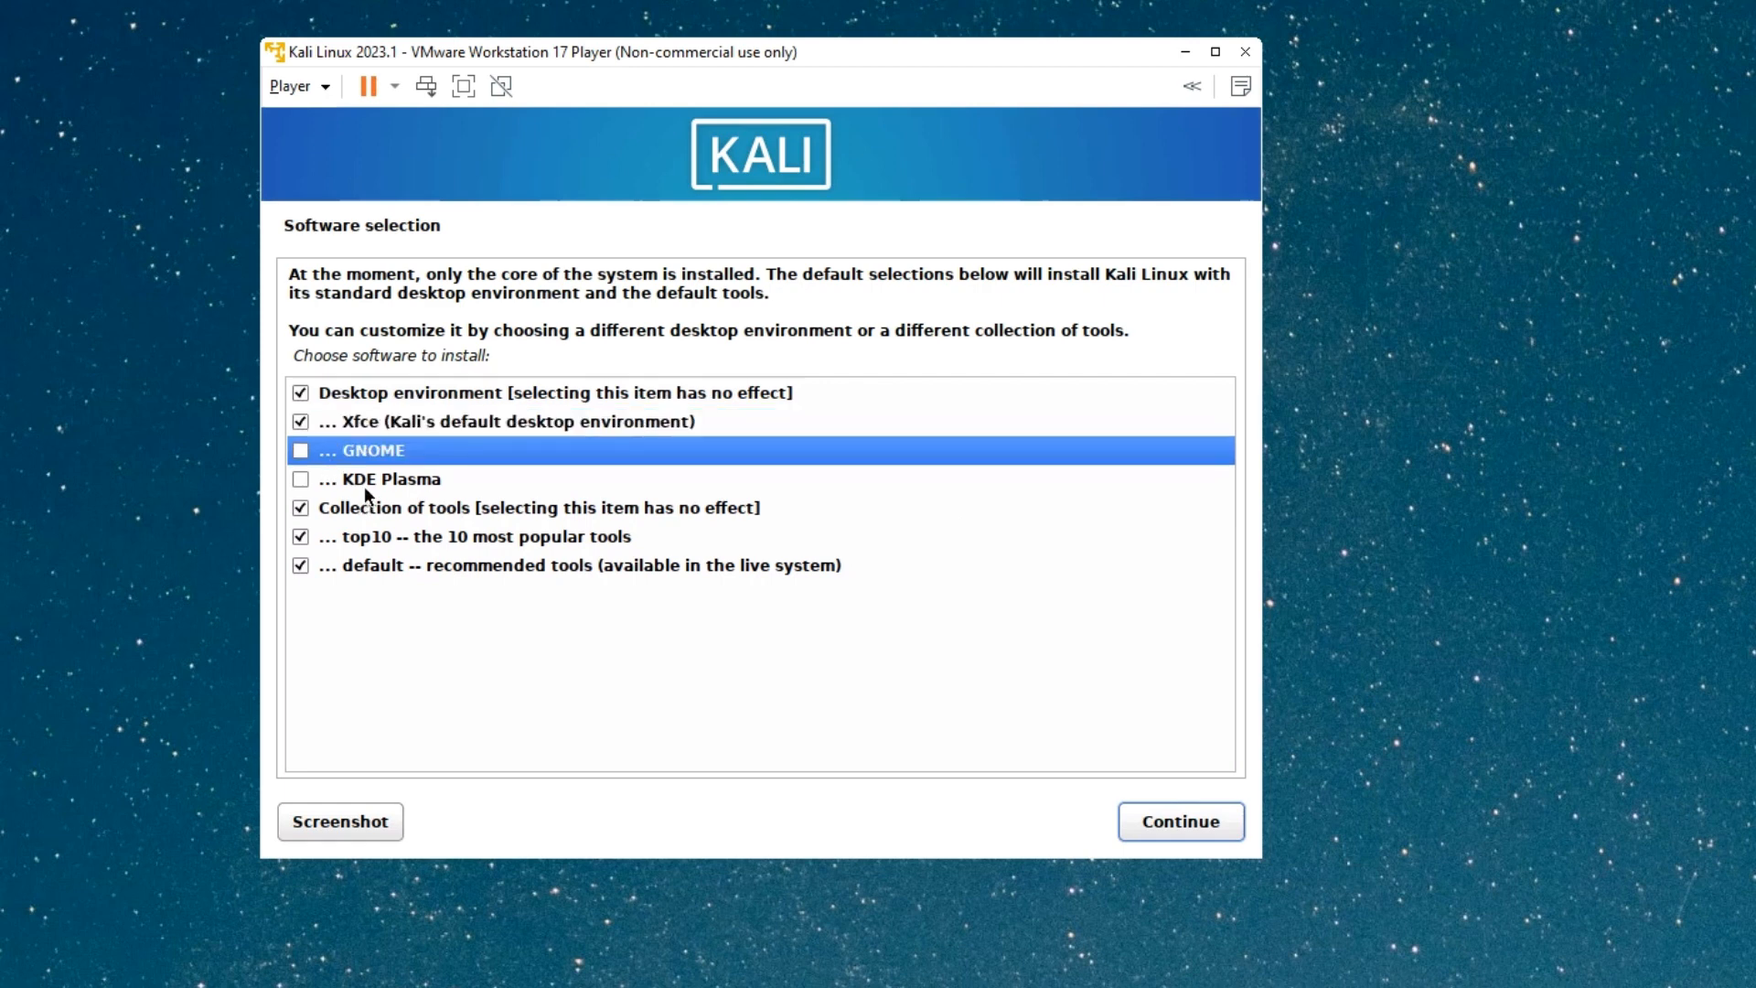
{"action": "left_click", "coordinate": [324, 485]}
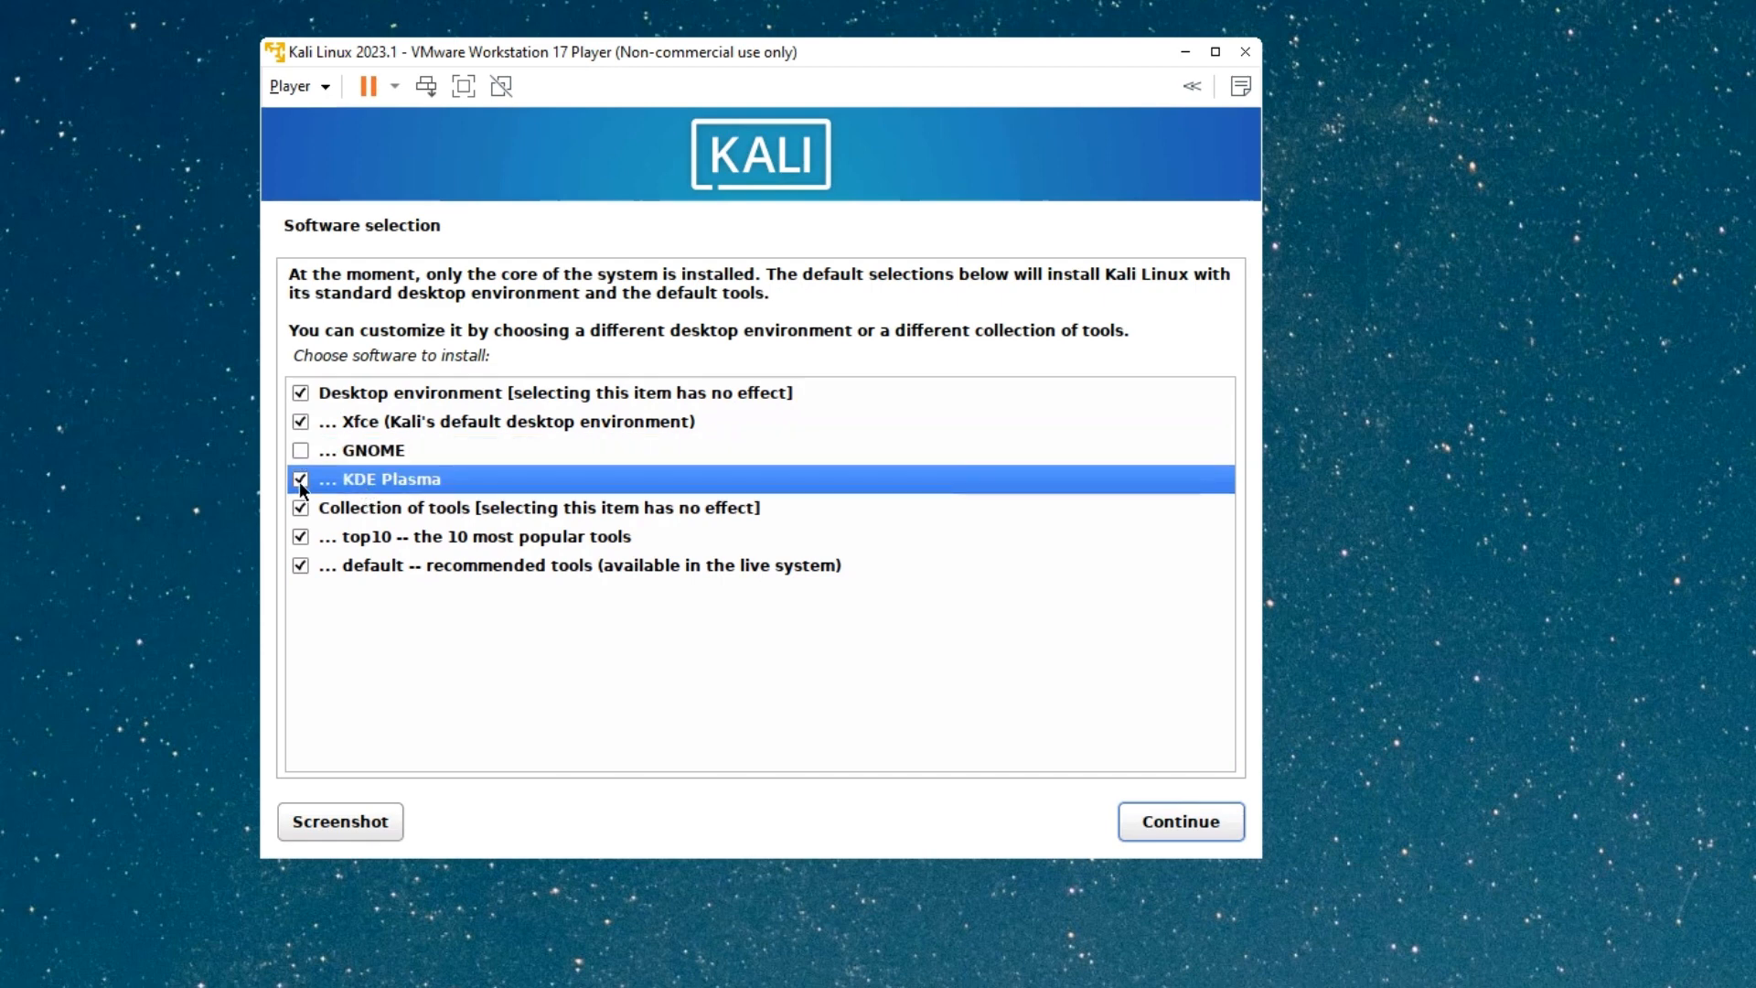
{"action": "left_click", "coordinate": [512, 421]}
{"action": "left_click", "coordinate": [530, 398]}
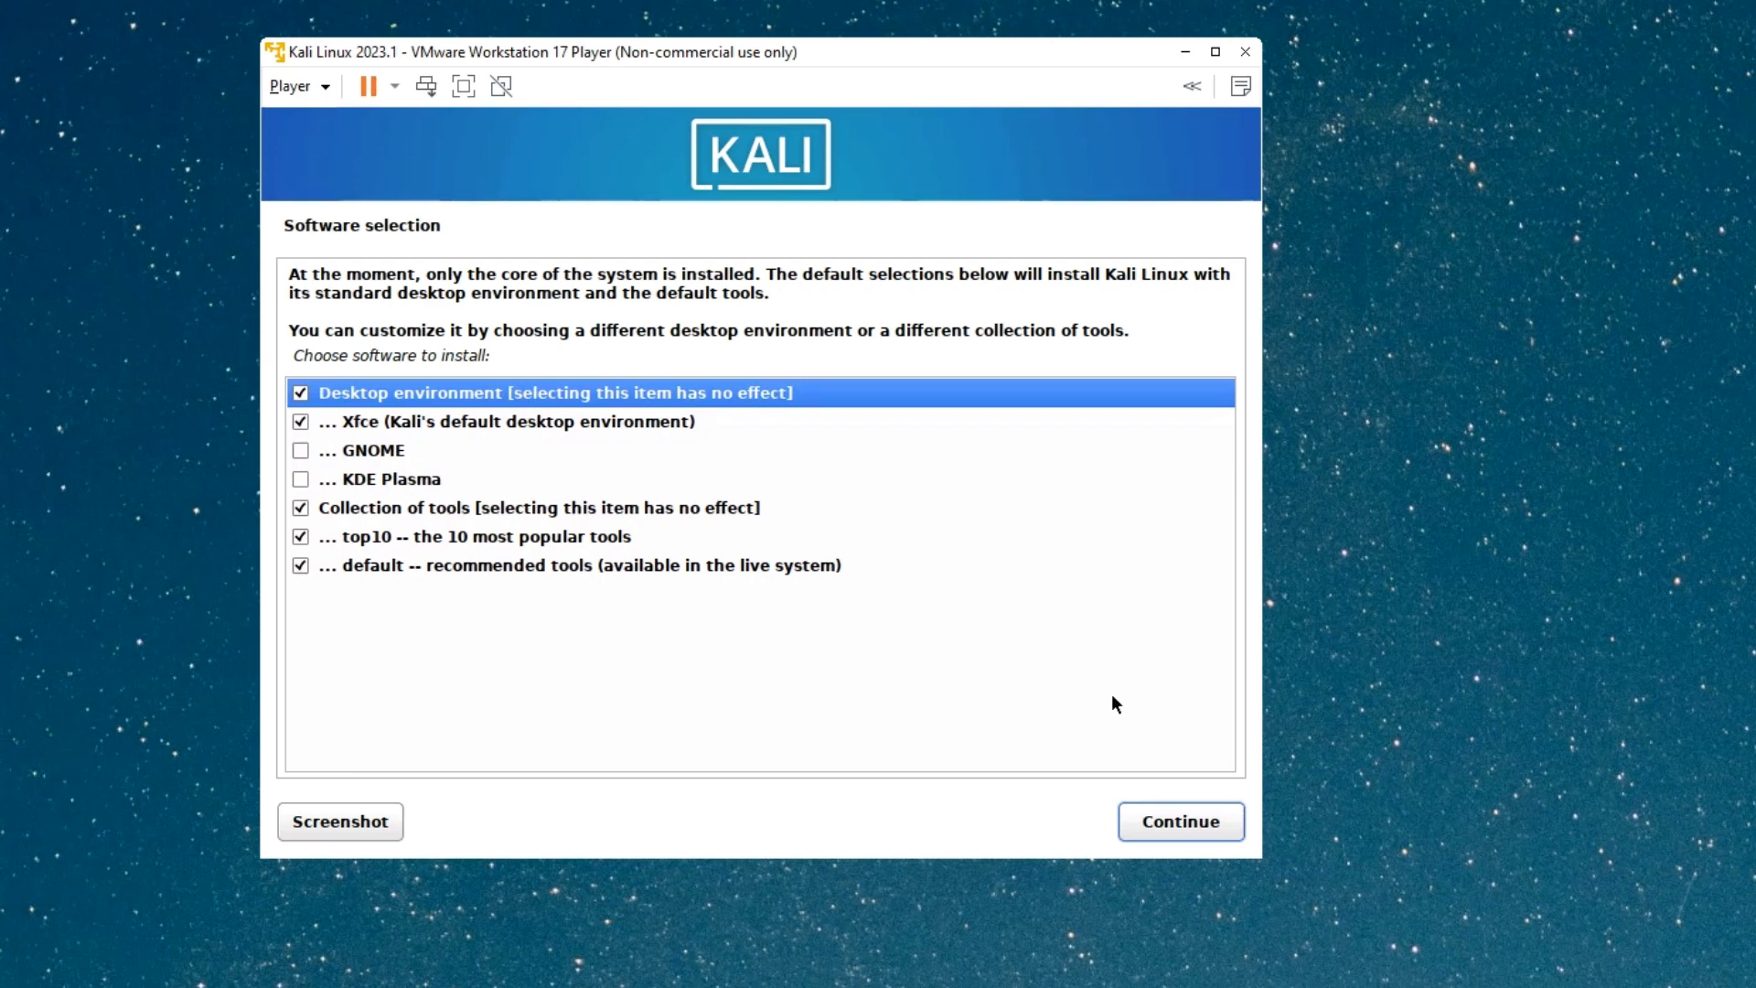
{"action": "left_click", "coordinate": [1177, 826]}
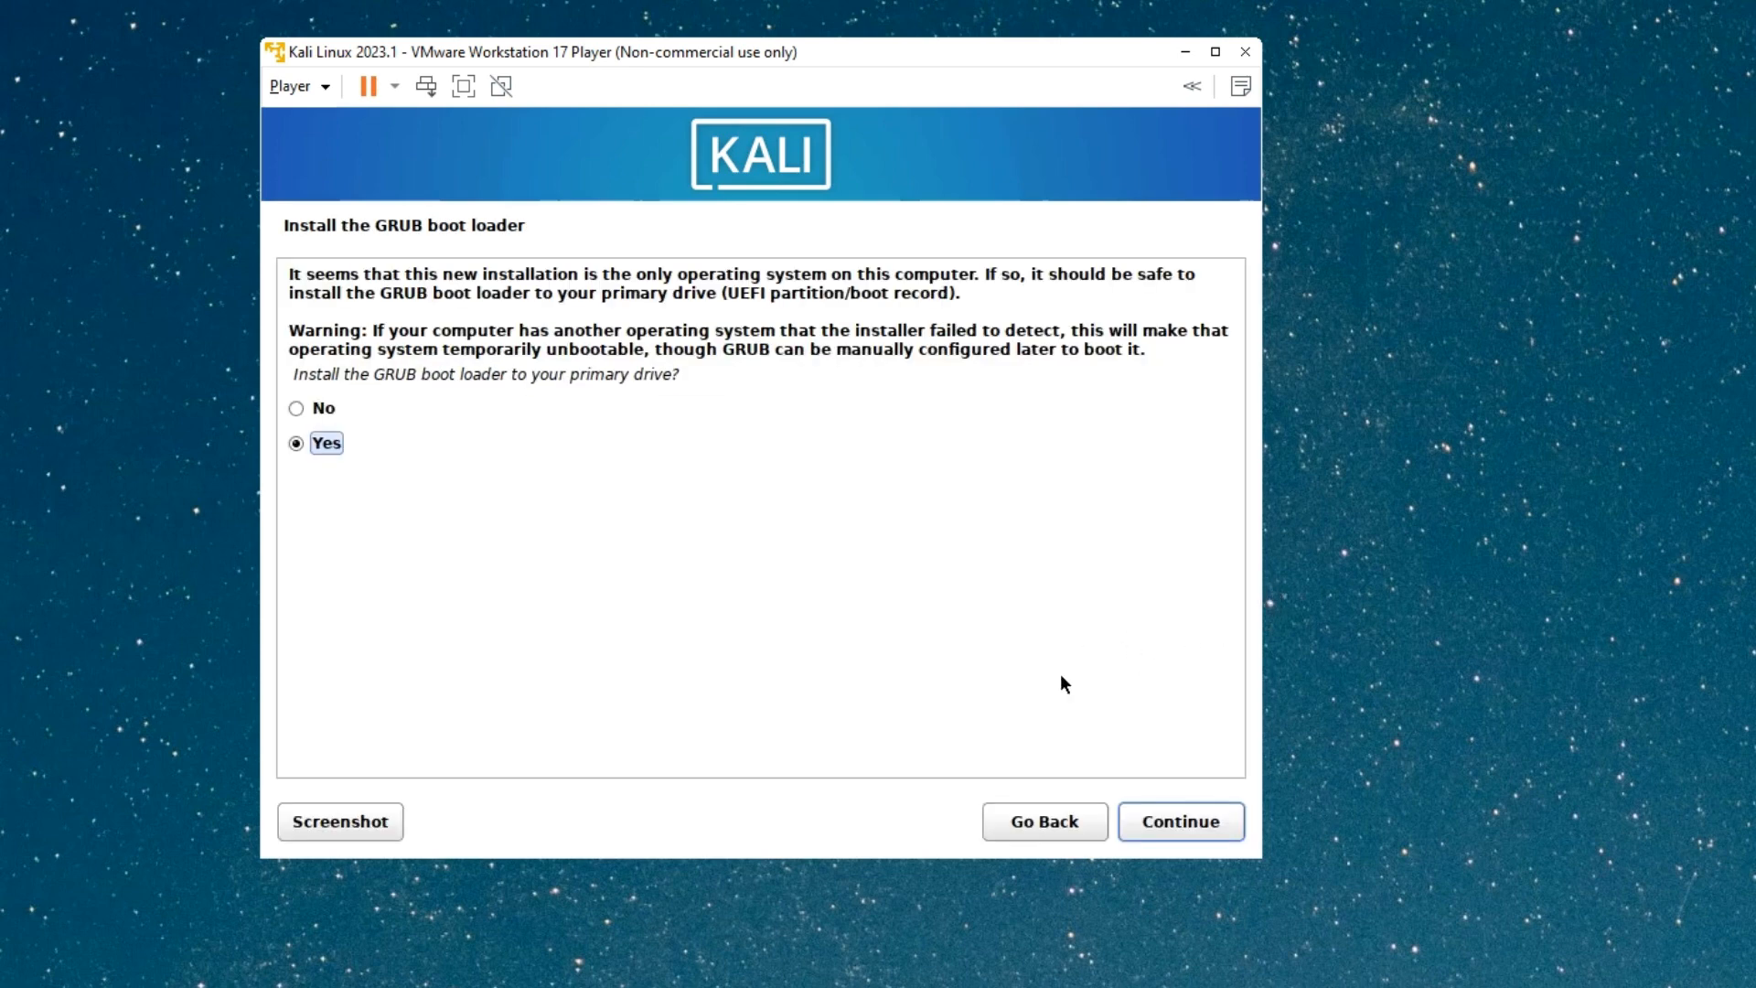
Install the GRUB boot loader to /dev/sda and reboot once installation completes.
{"action": "left_click", "coordinate": [1198, 825]}
{"action": "left_click", "coordinate": [171, 424]}
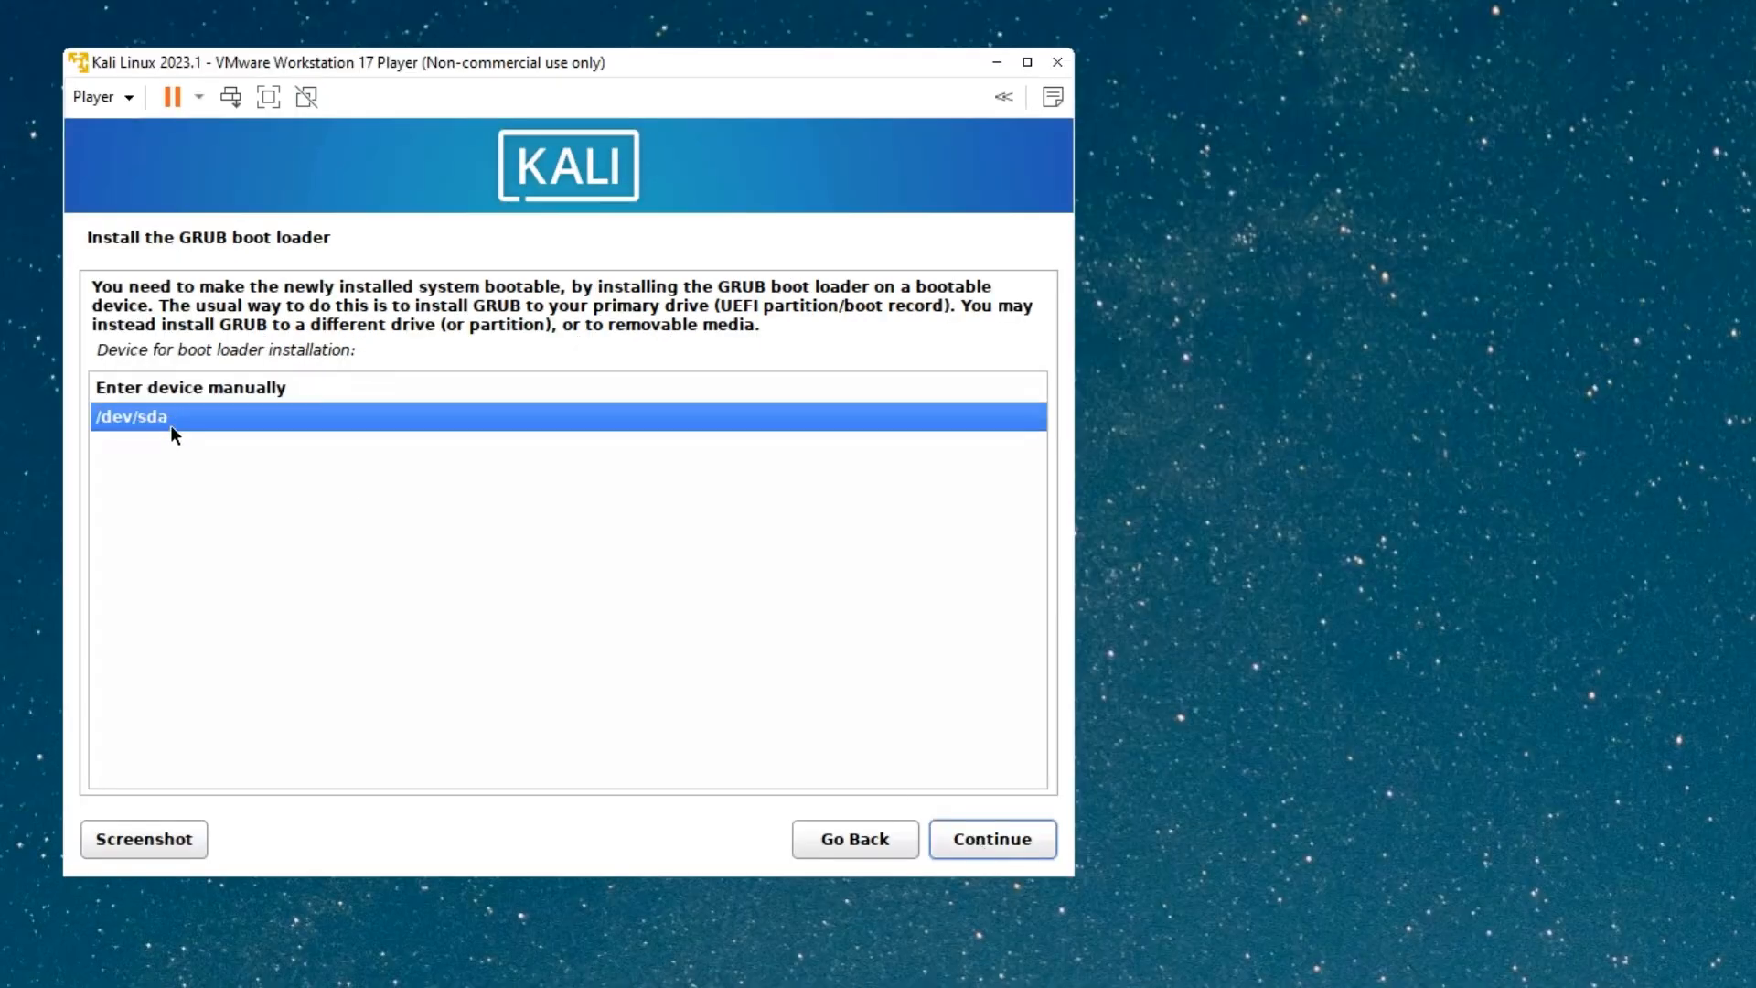
{"action": "left_click", "coordinate": [987, 849]}
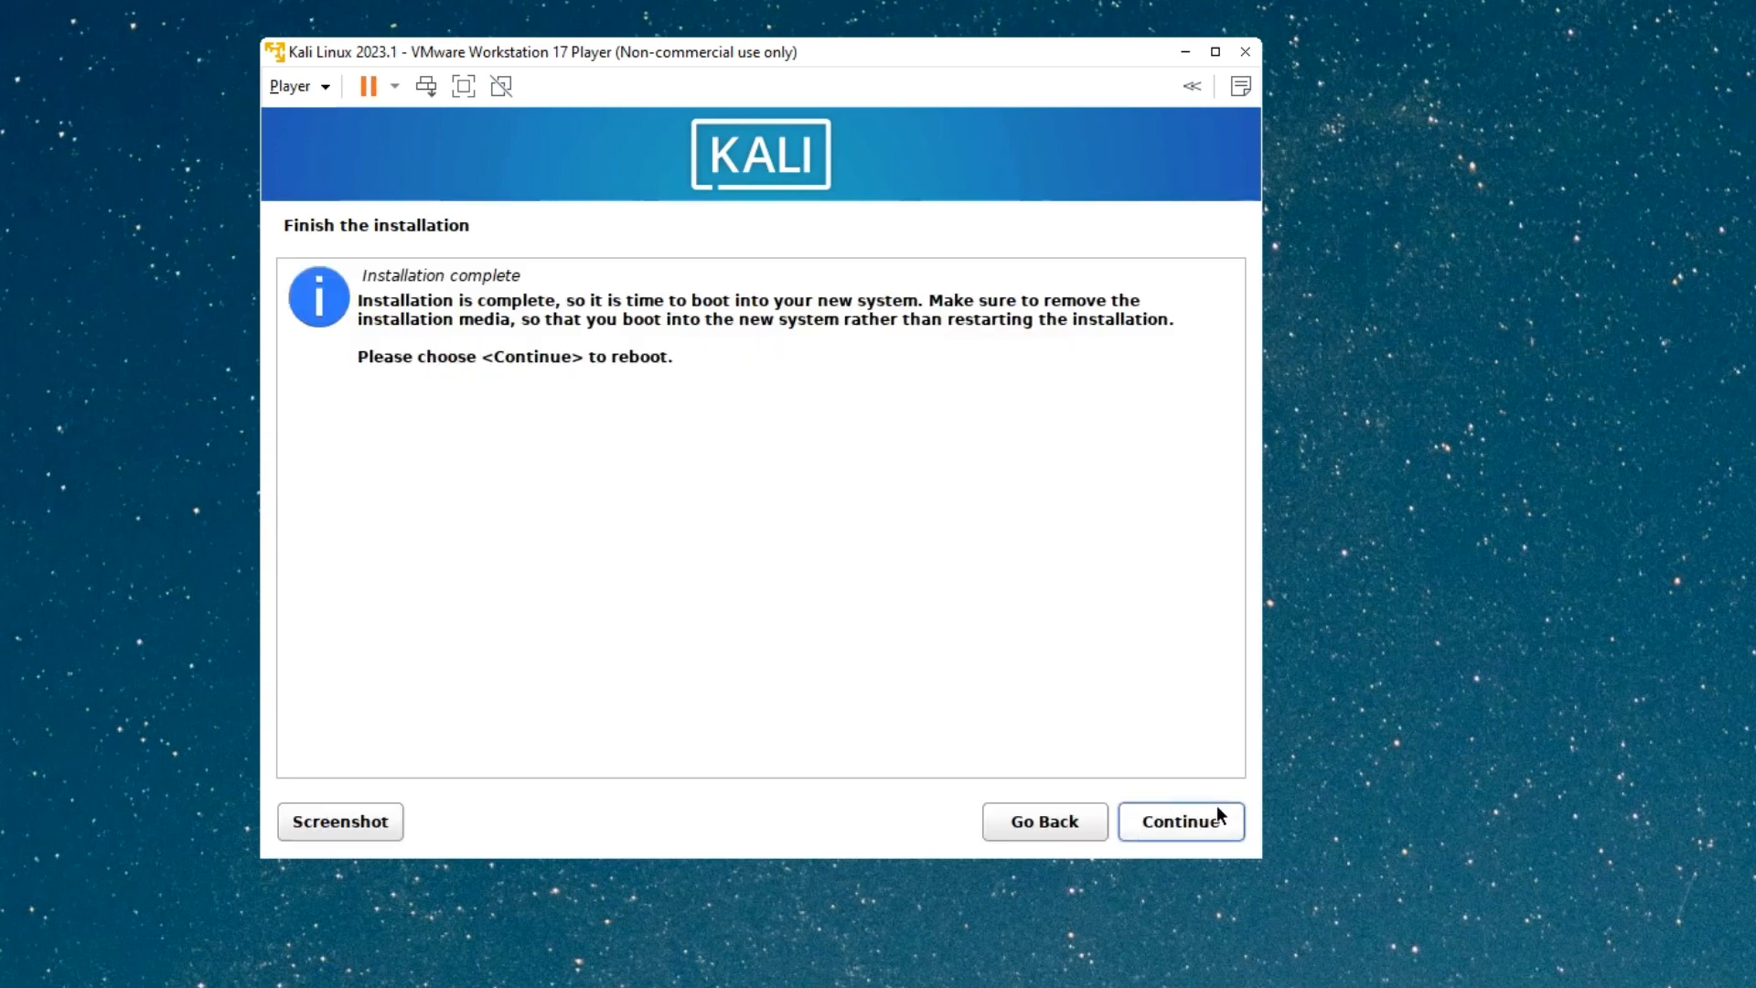
{"action": "left_click", "coordinate": [1171, 823]}
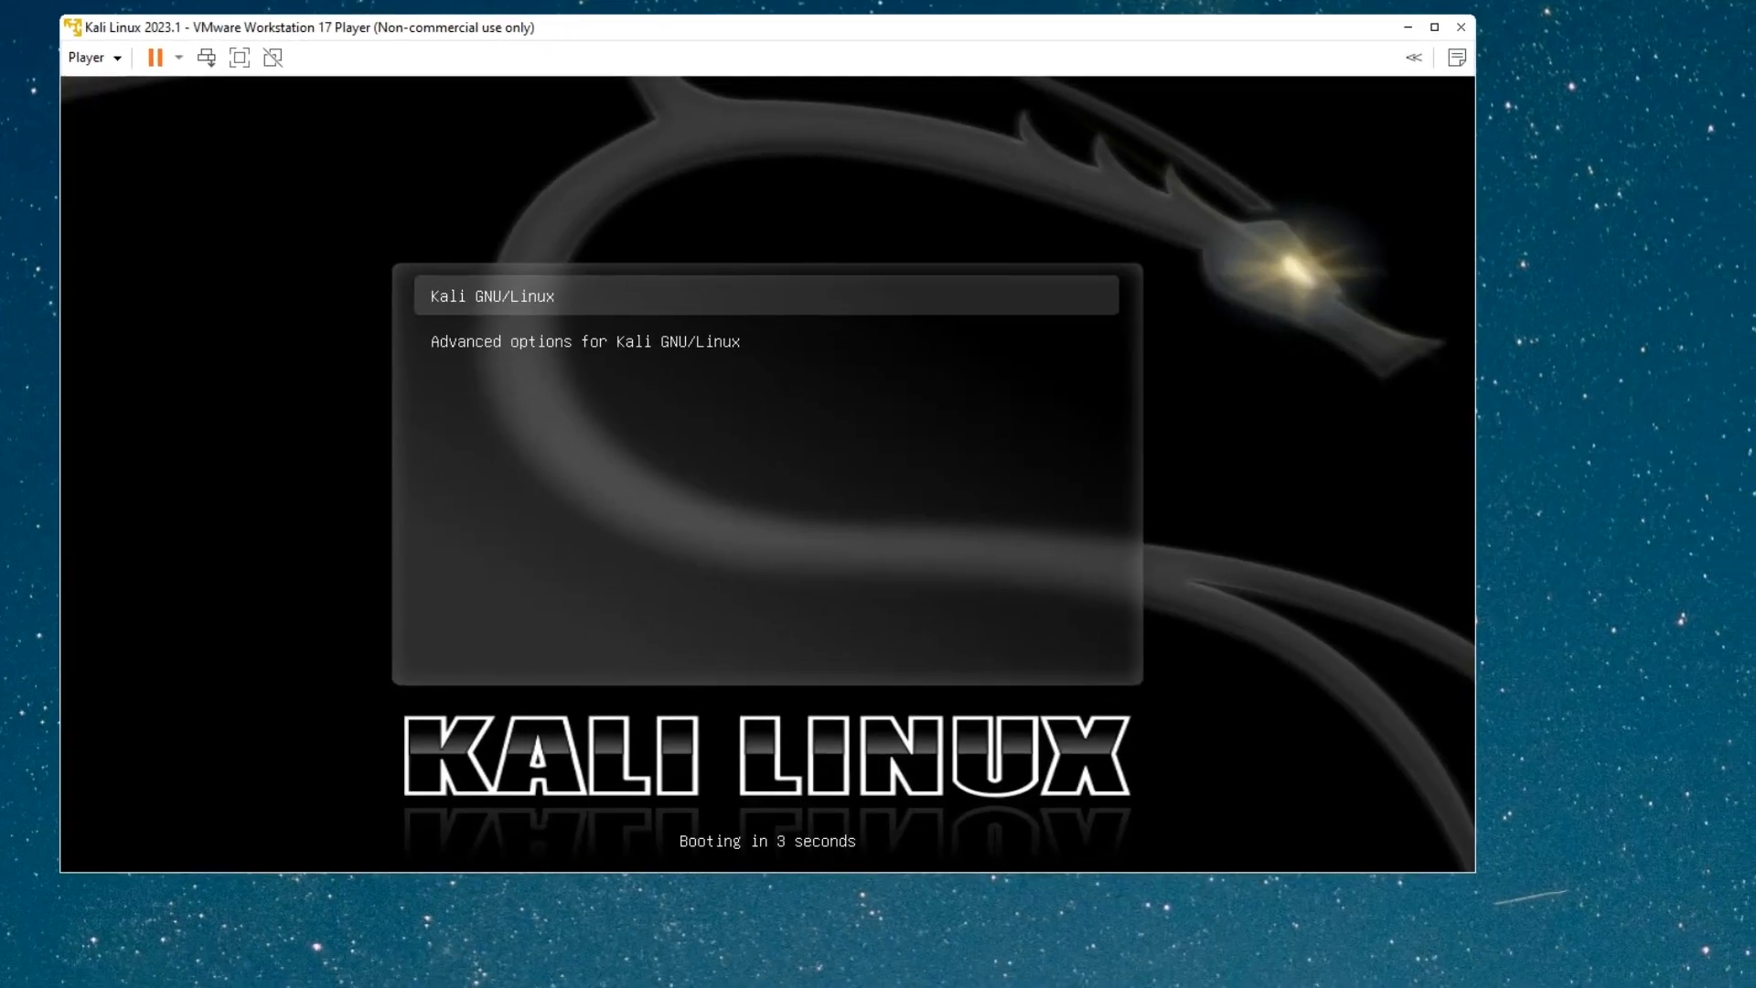
Boot Kali GNU/Linux, sign in with the user's account, and show the Xfce desktop full screen.
{"action": "key", "text": "Return"}
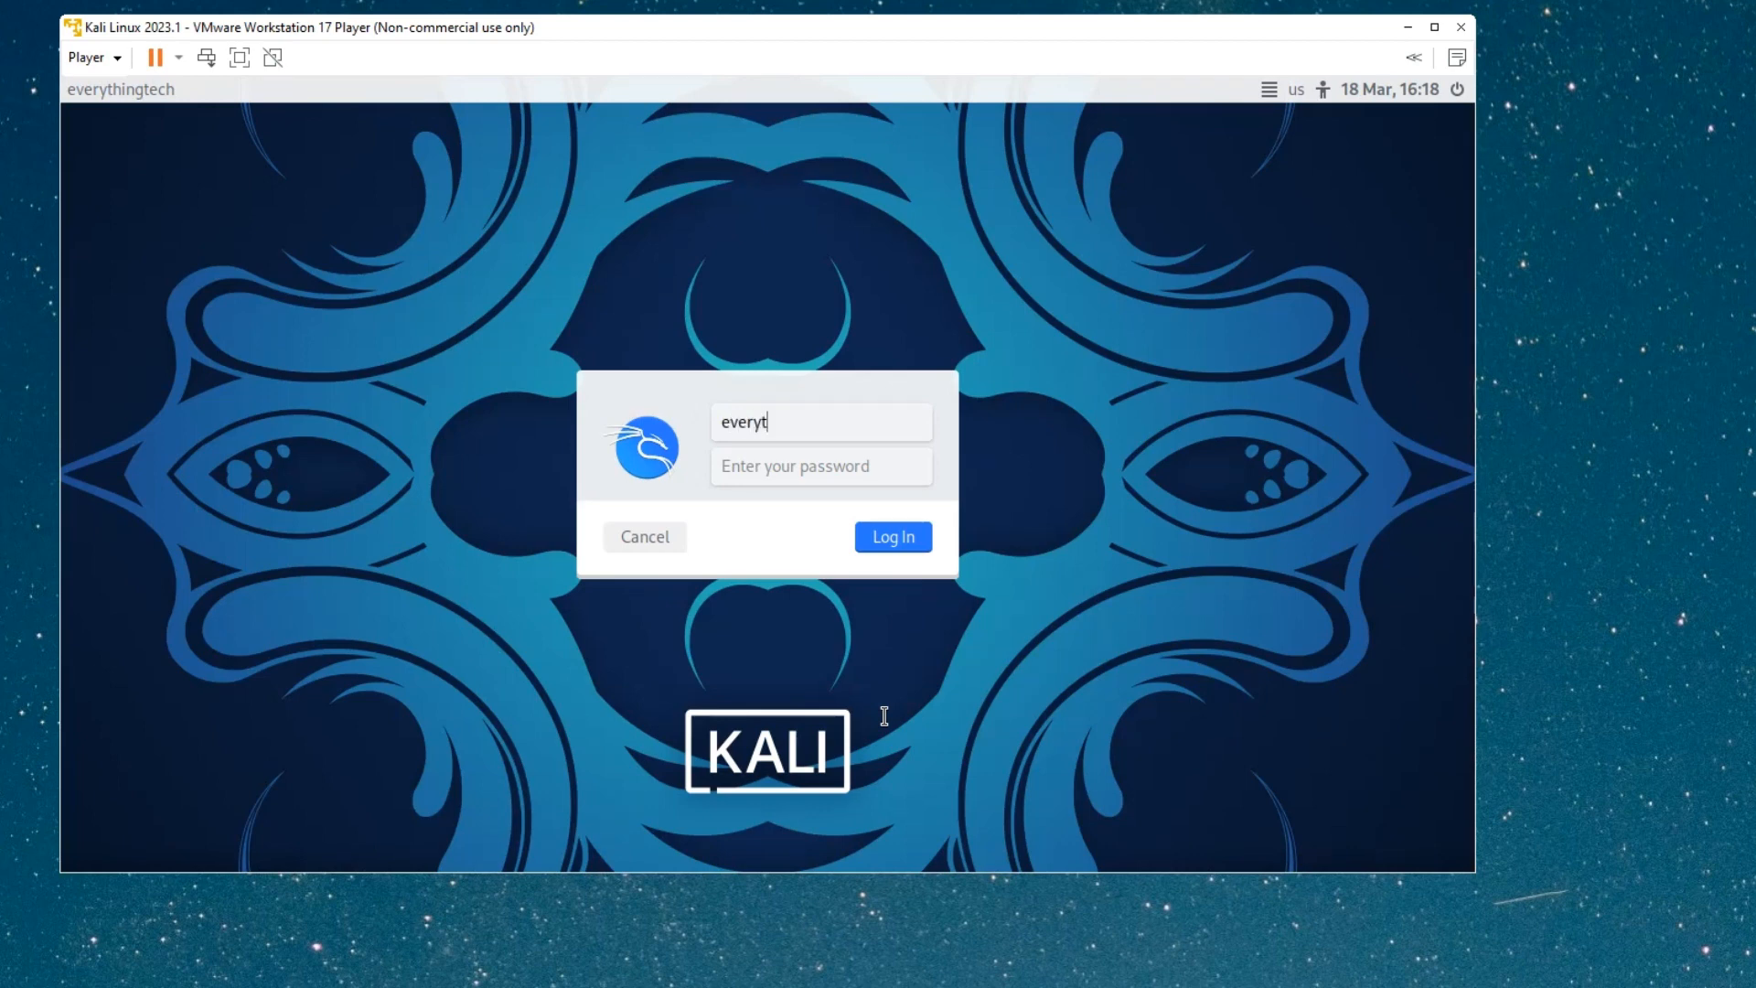
{"action": "type", "text": "ch"}
{"action": "key", "text": "Tab"}
{"action": "key", "text": "Return"}
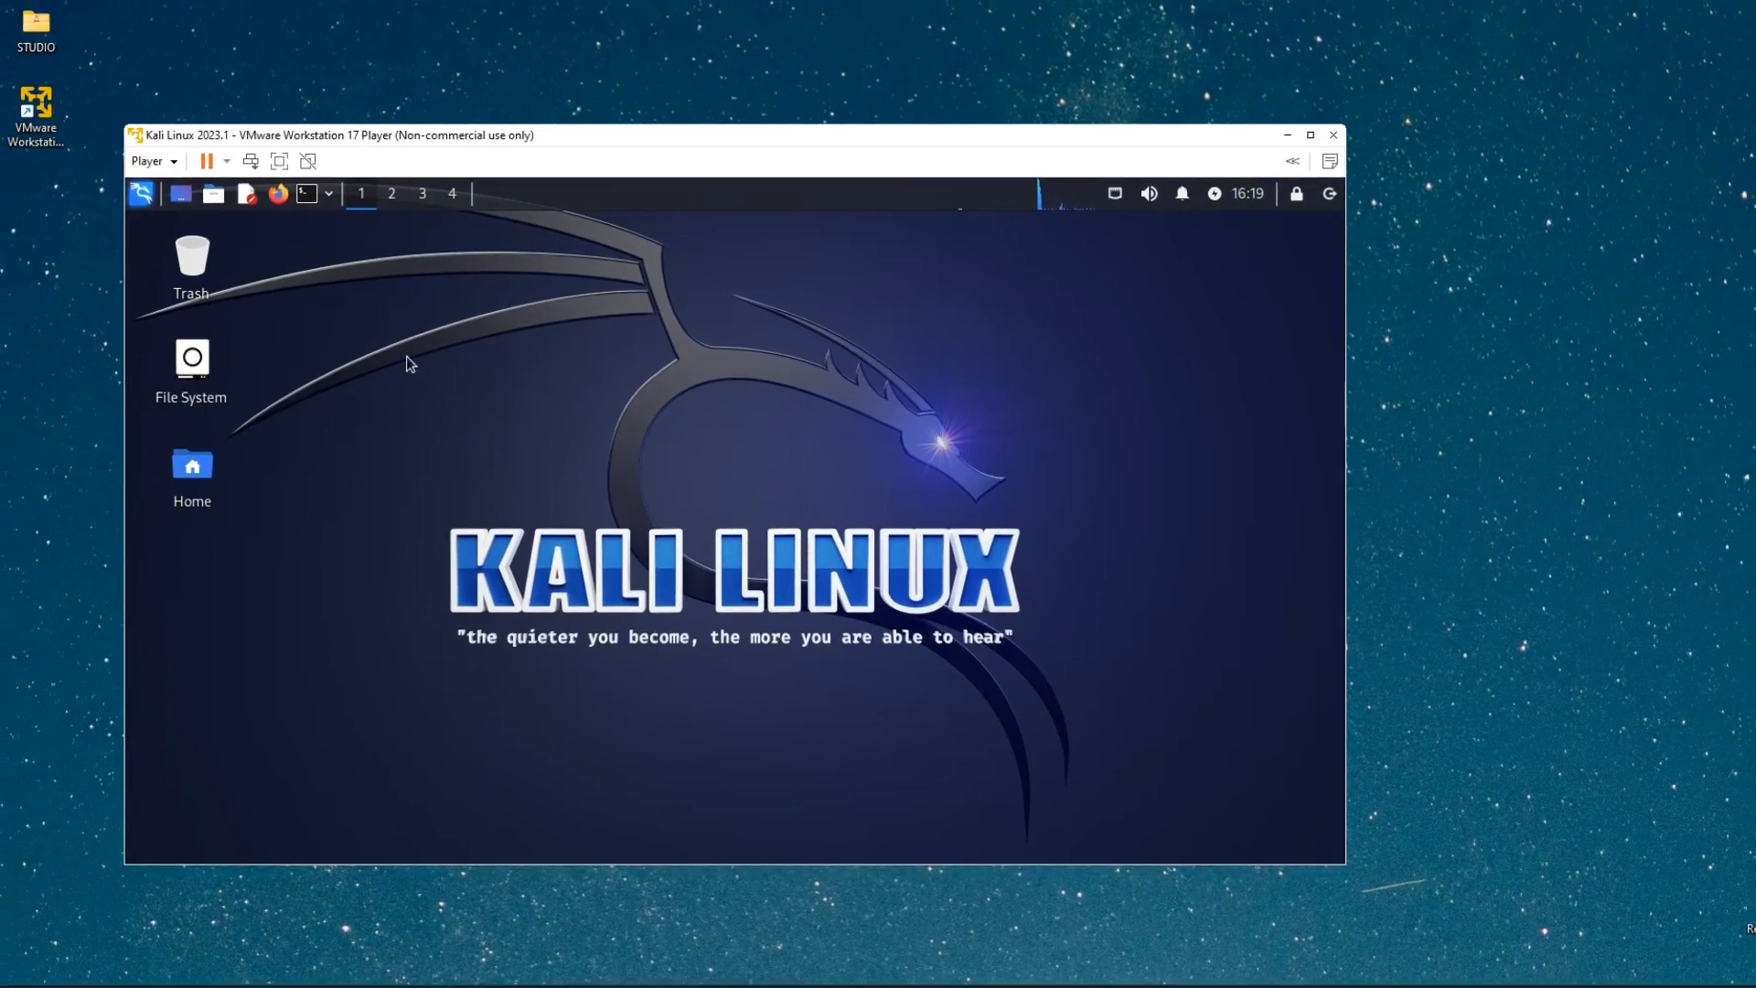
{"action": "left_click", "coordinate": [280, 162]}
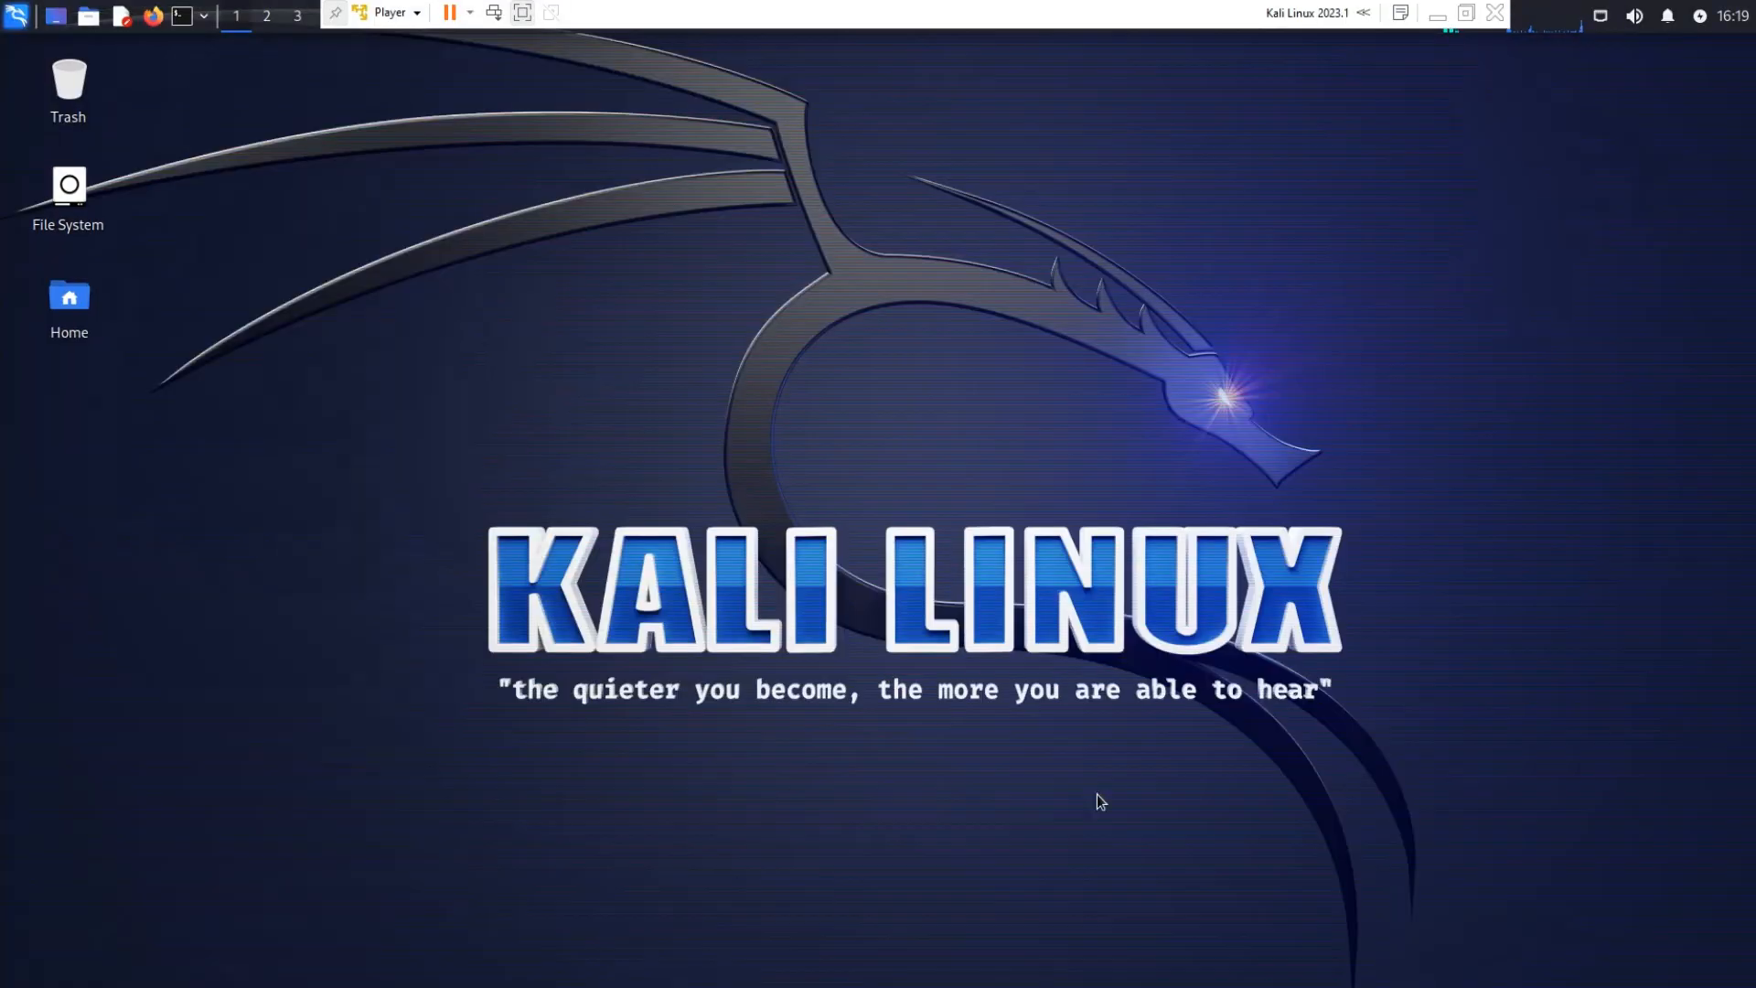